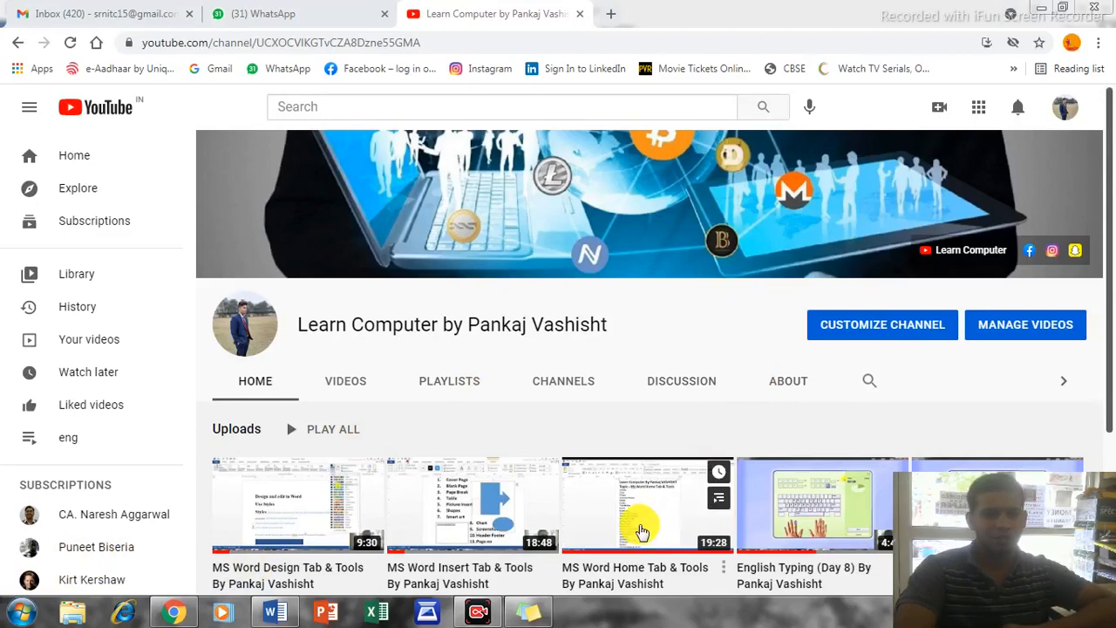
Switch to the open Word document and apply the Normal margin preset, 1" on every side.
{"action": "left_click", "coordinate": [274, 610]}
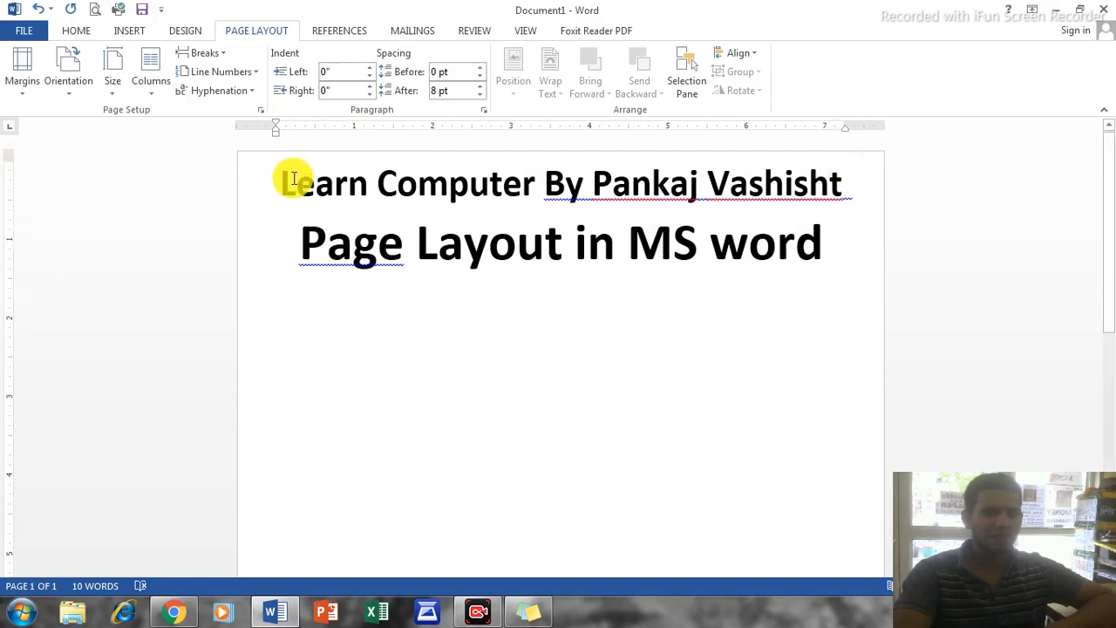
{"action": "scroll", "coordinate": [30, 529], "scroll_direction": "down", "scroll_amount": 10}
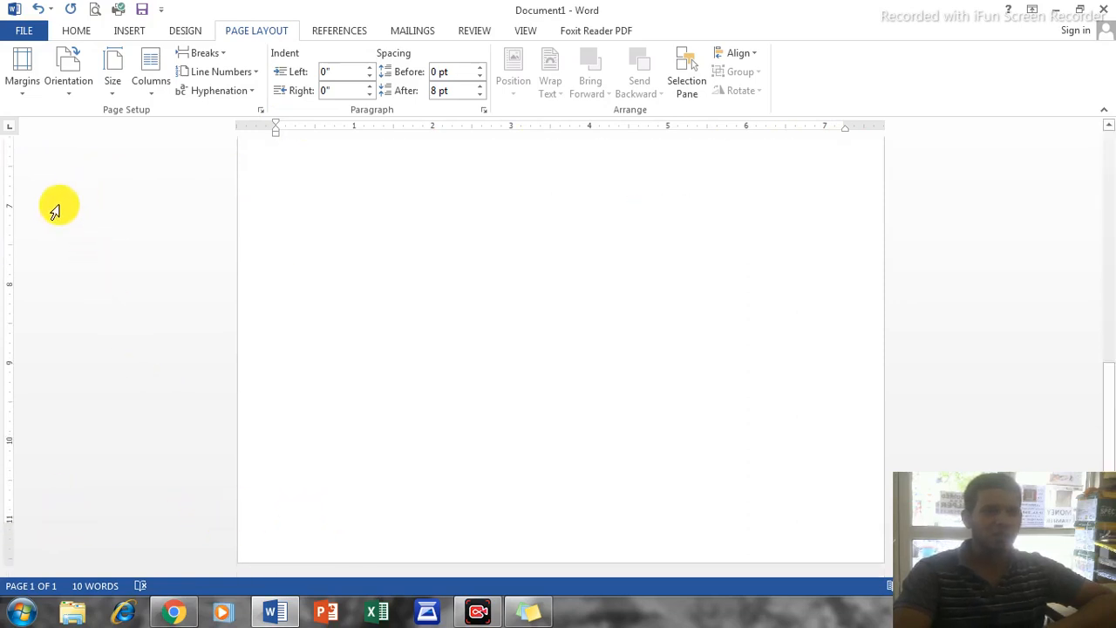
{"action": "left_click", "coordinate": [26, 85]}
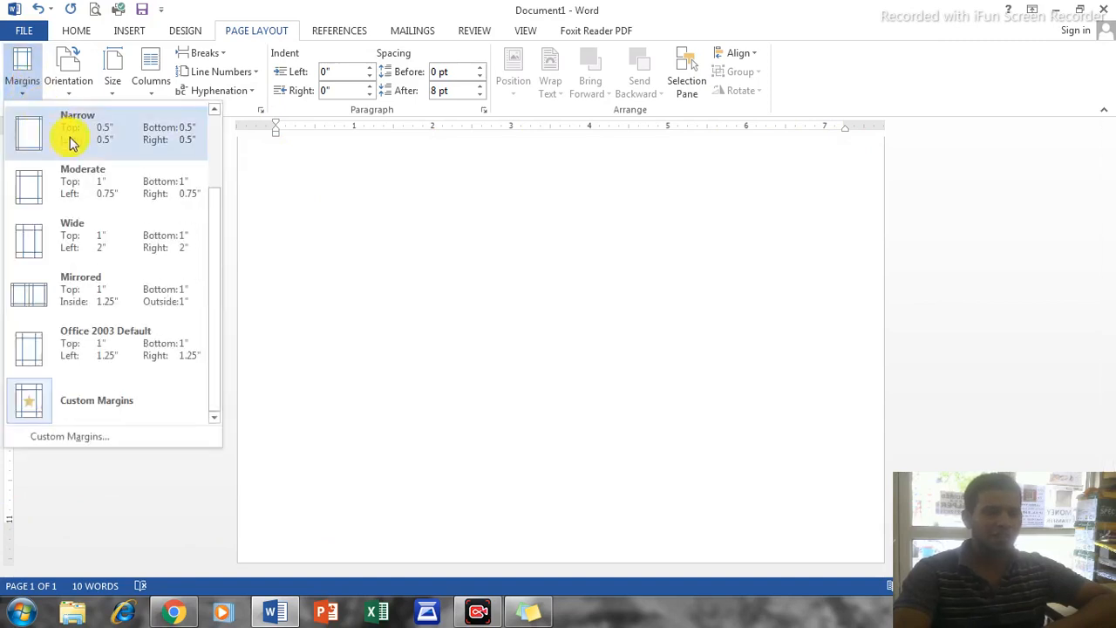
{"action": "left_click_drag", "start_coordinate": [217, 264], "coordinate": [215, 164]}
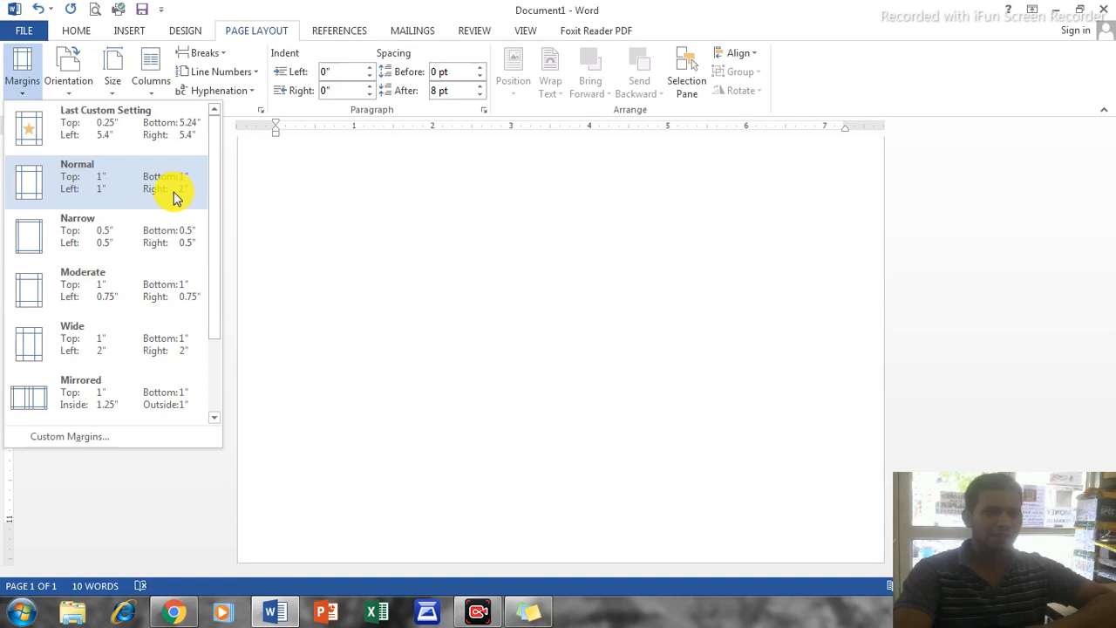
{"action": "left_click", "coordinate": [123, 186]}
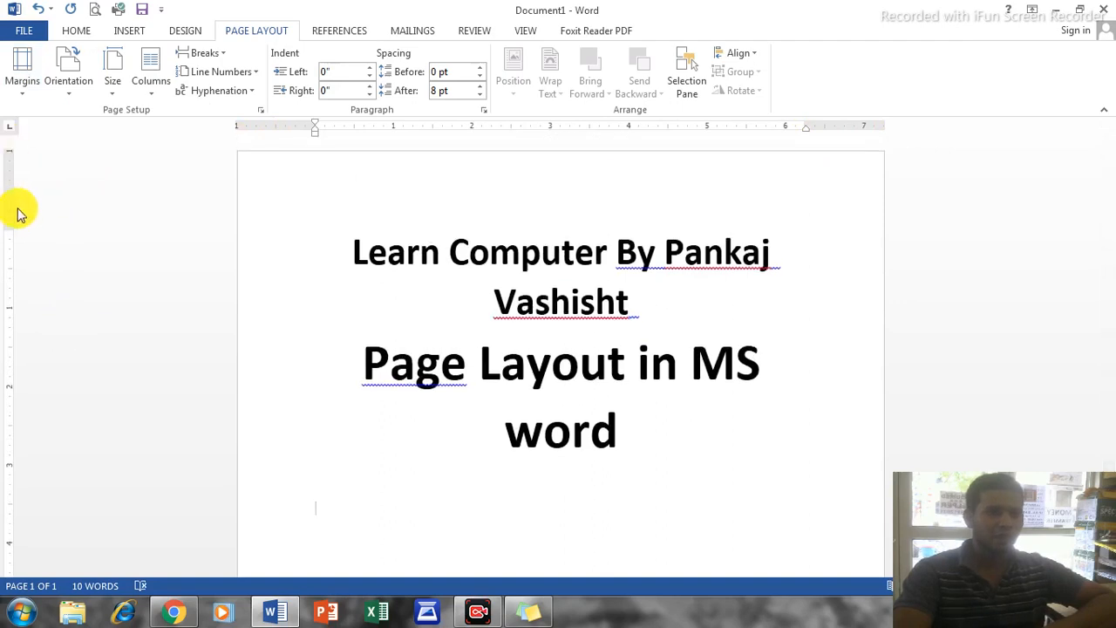
Apply the Narrow margin preset to the document, with 0.5" on every side.
{"action": "scroll", "coordinate": [177, 356], "scroll_direction": "down", "scroll_amount": 5}
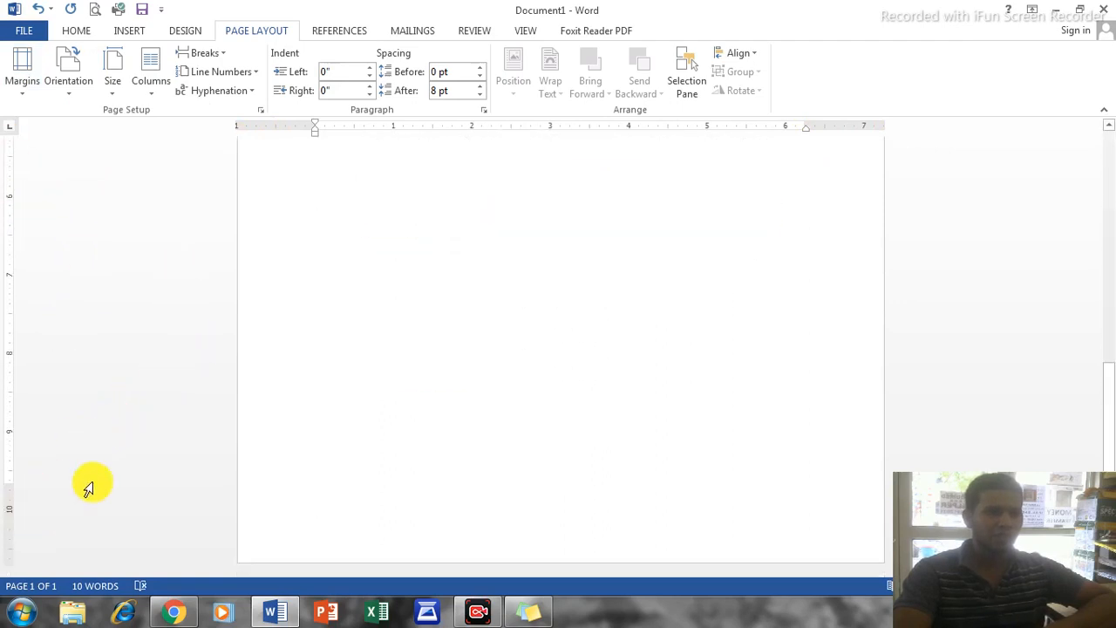
{"action": "scroll", "coordinate": [88, 480], "scroll_direction": "up", "scroll_amount": 5}
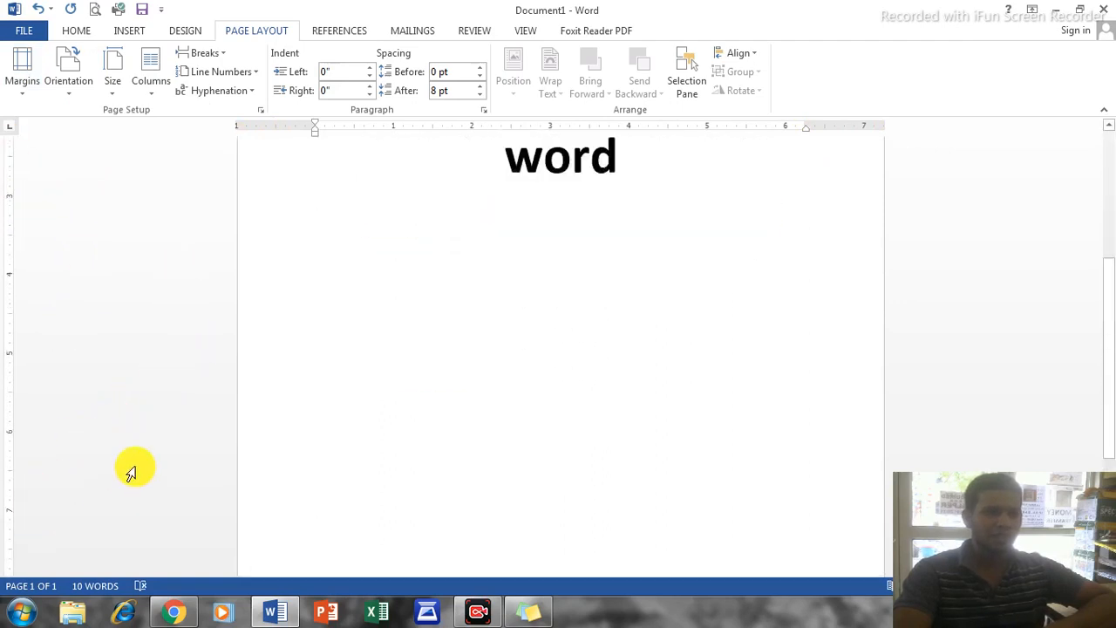
{"action": "left_click", "coordinate": [22, 75]}
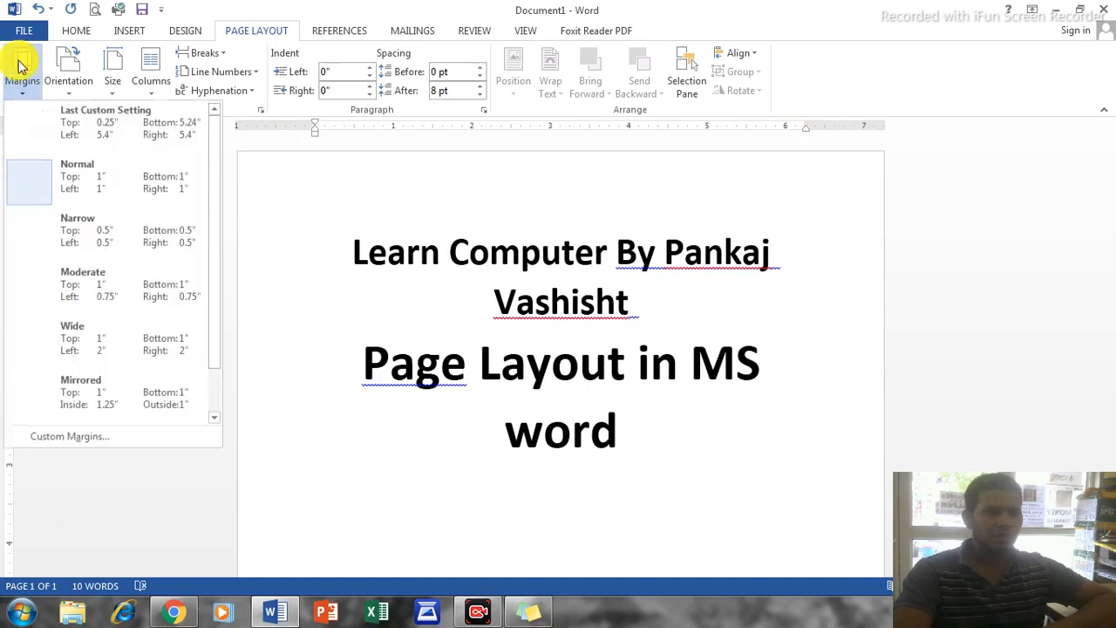
{"action": "left_click", "coordinate": [90, 237]}
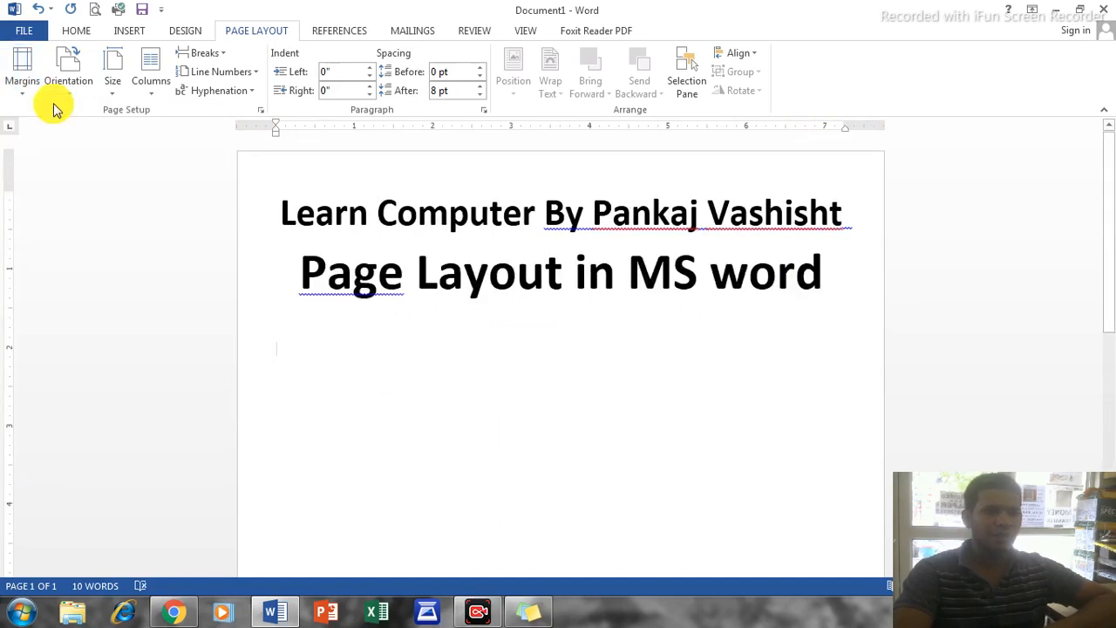
{"action": "left_click", "coordinate": [24, 87]}
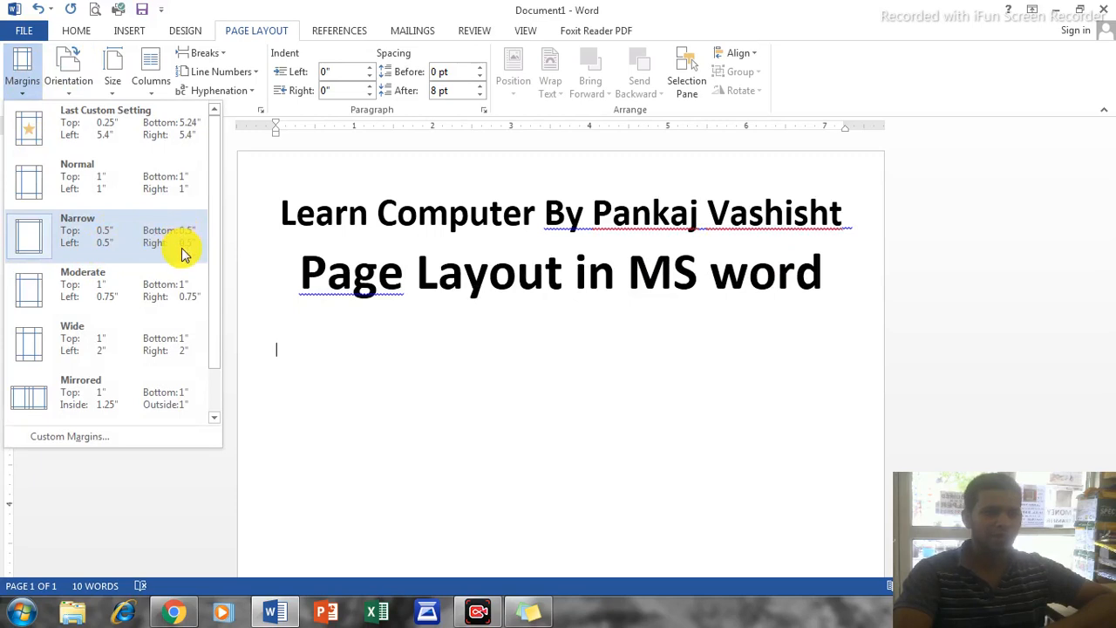
{"action": "left_click", "coordinate": [433, 195]}
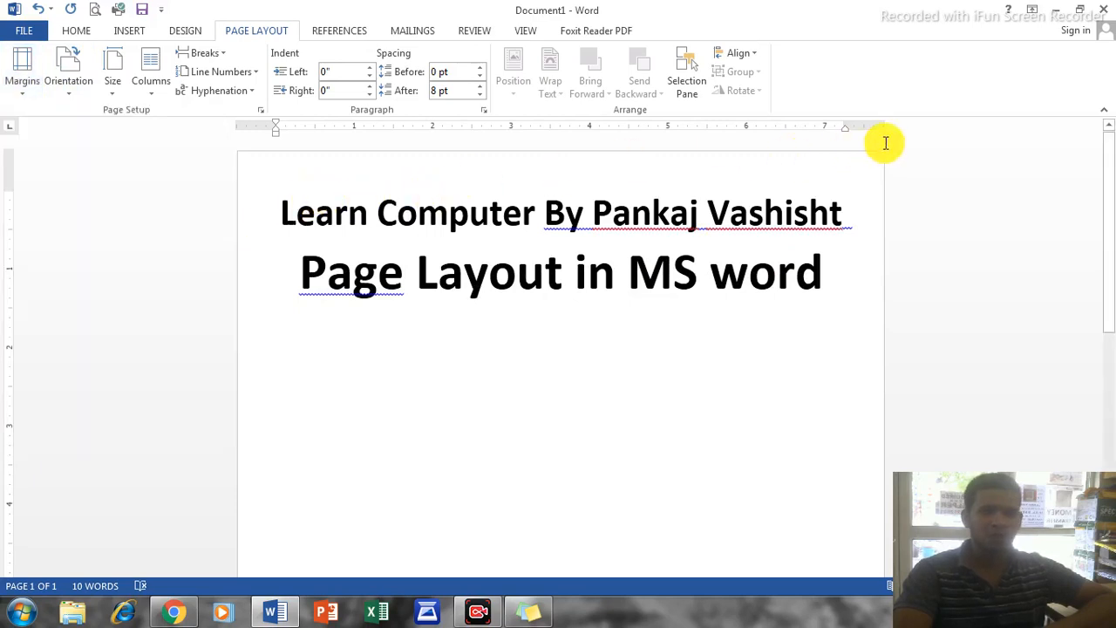
{"action": "left_click", "coordinate": [18, 77]}
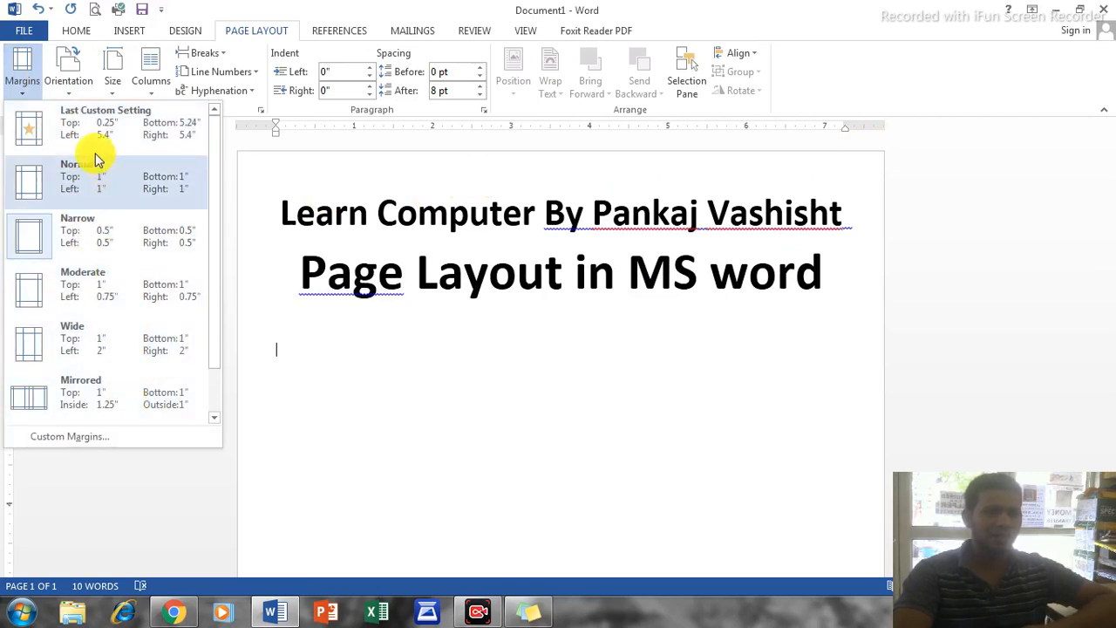
{"action": "left_click", "coordinate": [30, 583]}
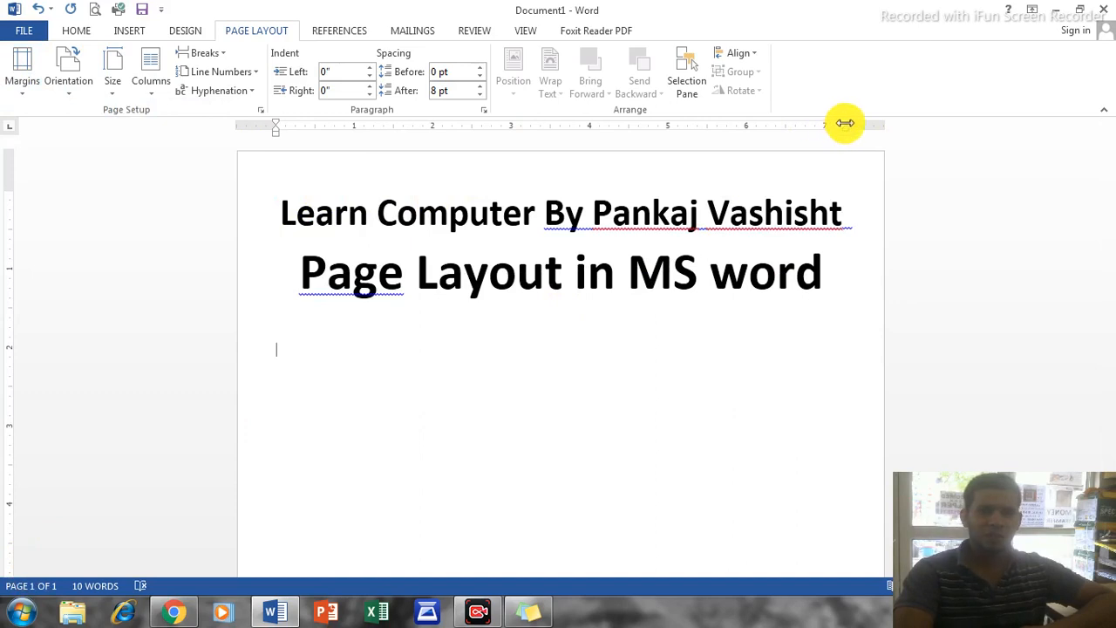
Manually reduce the page's right and bottom margins to about 0.2" and bring the top margin up to the page edge.
{"action": "mouse_move", "coordinate": [845, 123]}
{"action": "left_mouse_down"}
{"action": "mouse_move", "coordinate": [879, 122]}
{"action": "mouse_move", "coordinate": [498, 124]}
{"action": "mouse_move", "coordinate": [869, 128]}
{"action": "left_mouse_up"}
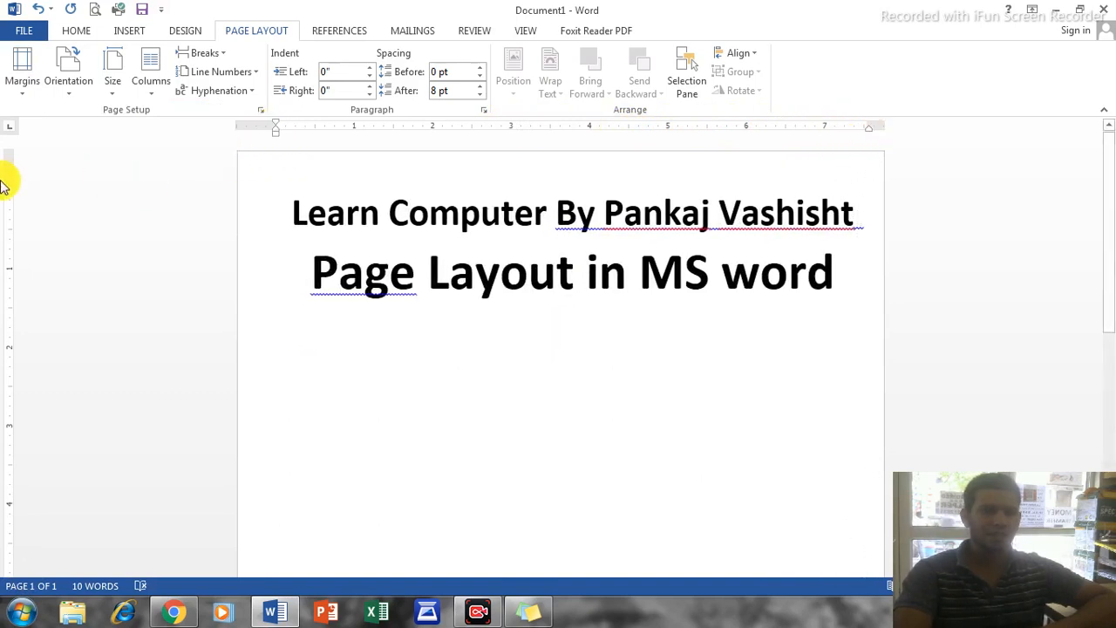
{"action": "mouse_move", "coordinate": [9, 190]}
{"action": "left_mouse_down"}
{"action": "mouse_move", "coordinate": [12, 154]}
{"action": "mouse_move", "coordinate": [18, 174]}
{"action": "left_mouse_up"}
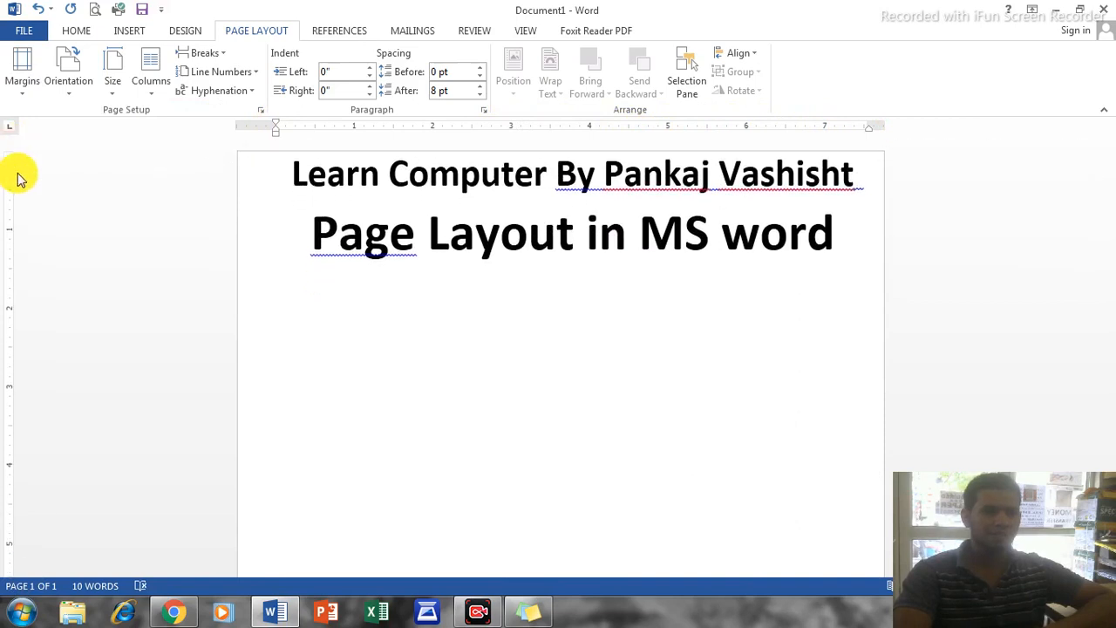
{"action": "scroll", "coordinate": [30, 323], "scroll_direction": "down", "scroll_amount": 8}
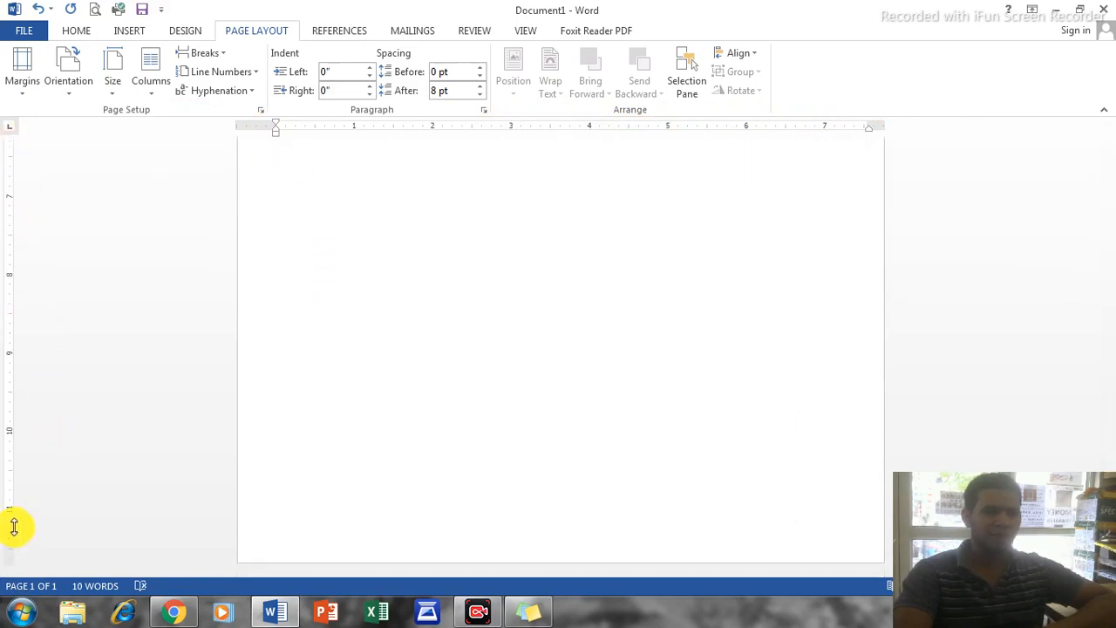
{"action": "left_click_drag", "start_coordinate": [14, 527], "coordinate": [15, 549]}
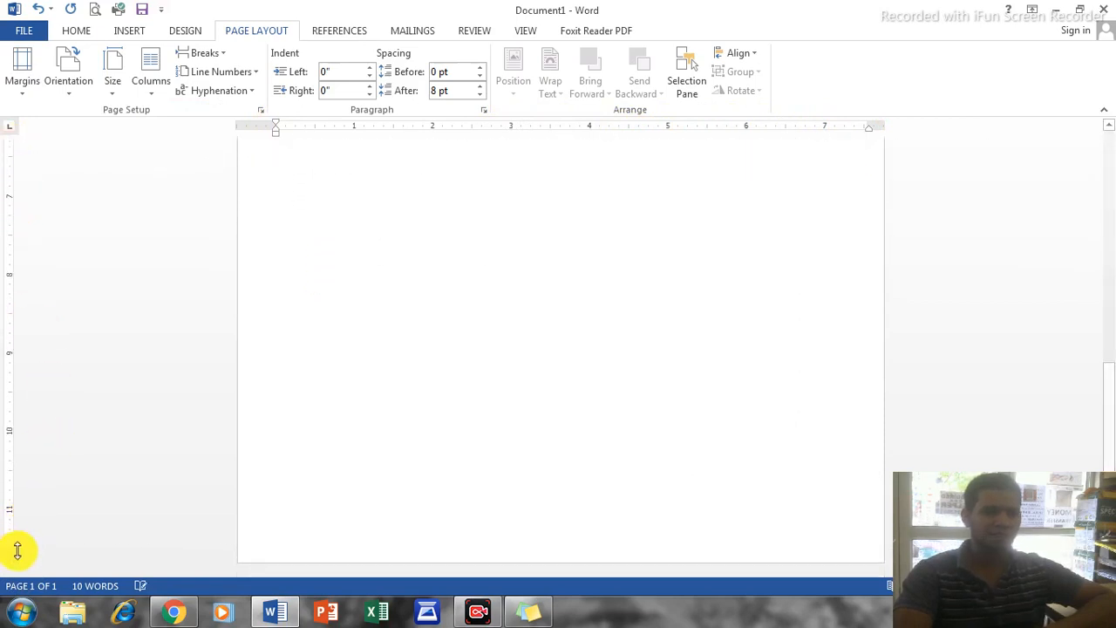
{"action": "scroll", "coordinate": [29, 580], "scroll_direction": "up", "scroll_amount": 8}
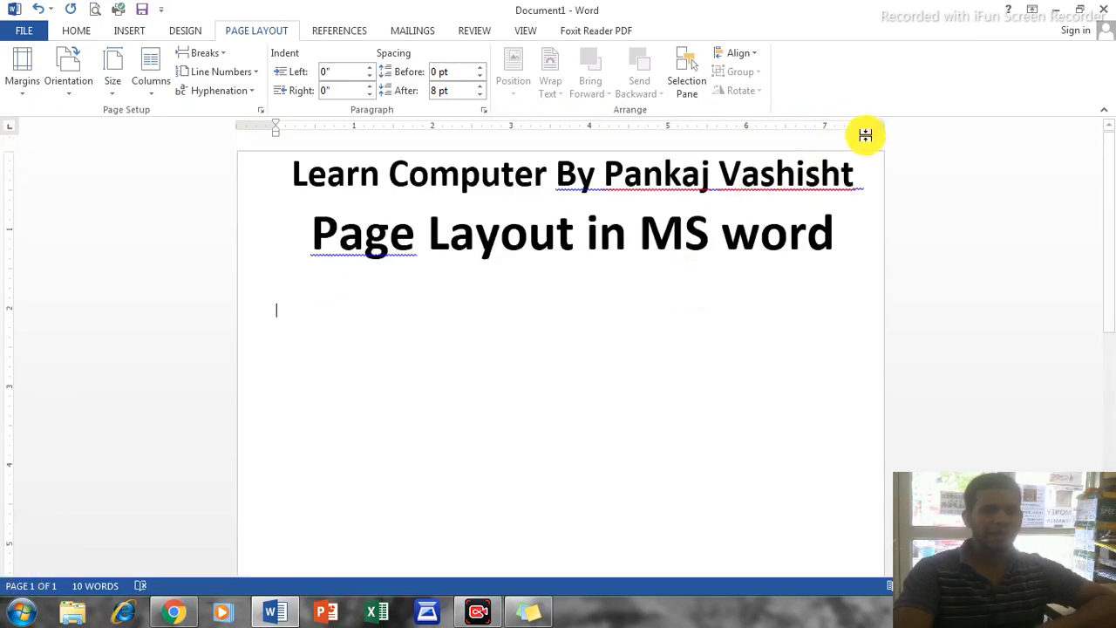
Check the page with its reduced margins in the print preview and return to the document.
{"action": "left_click", "coordinate": [22, 31]}
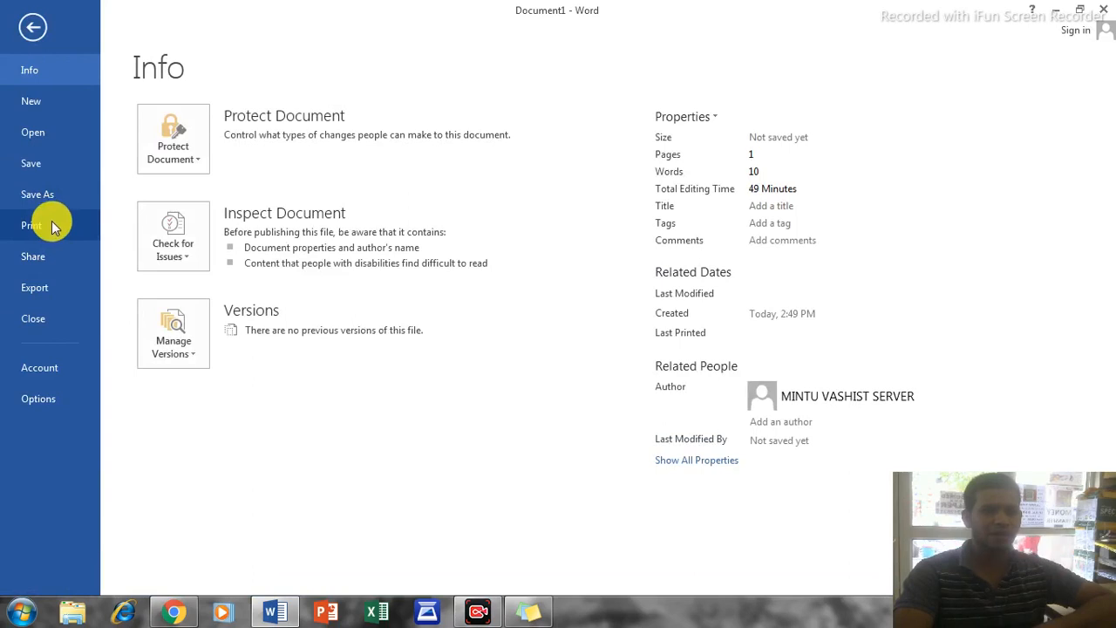
{"action": "left_click", "coordinate": [52, 223]}
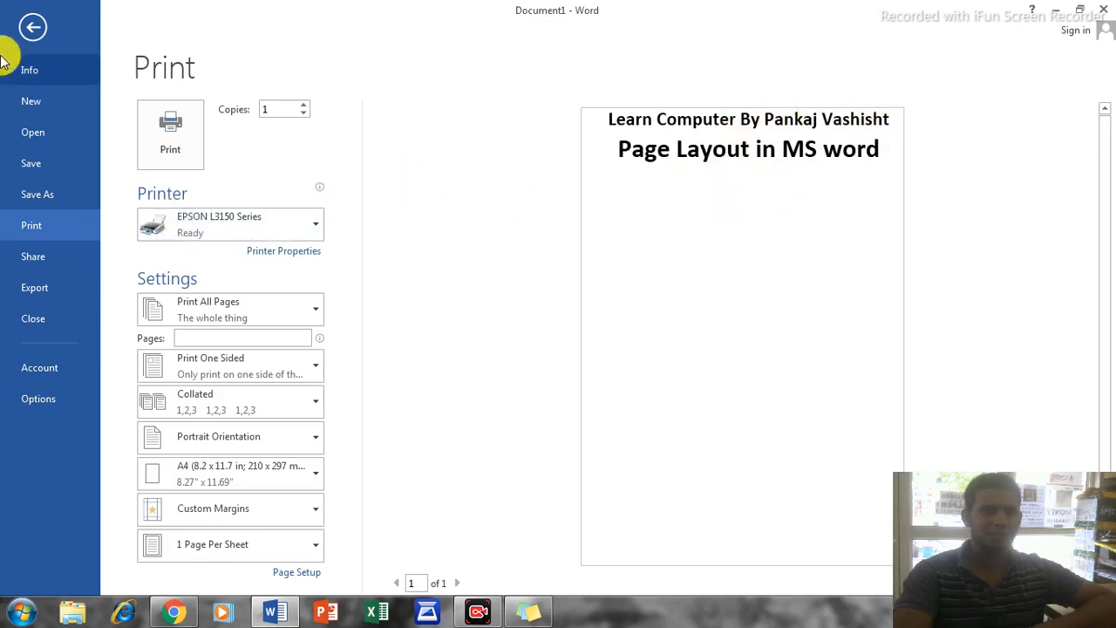
{"action": "key", "text": "Escape"}
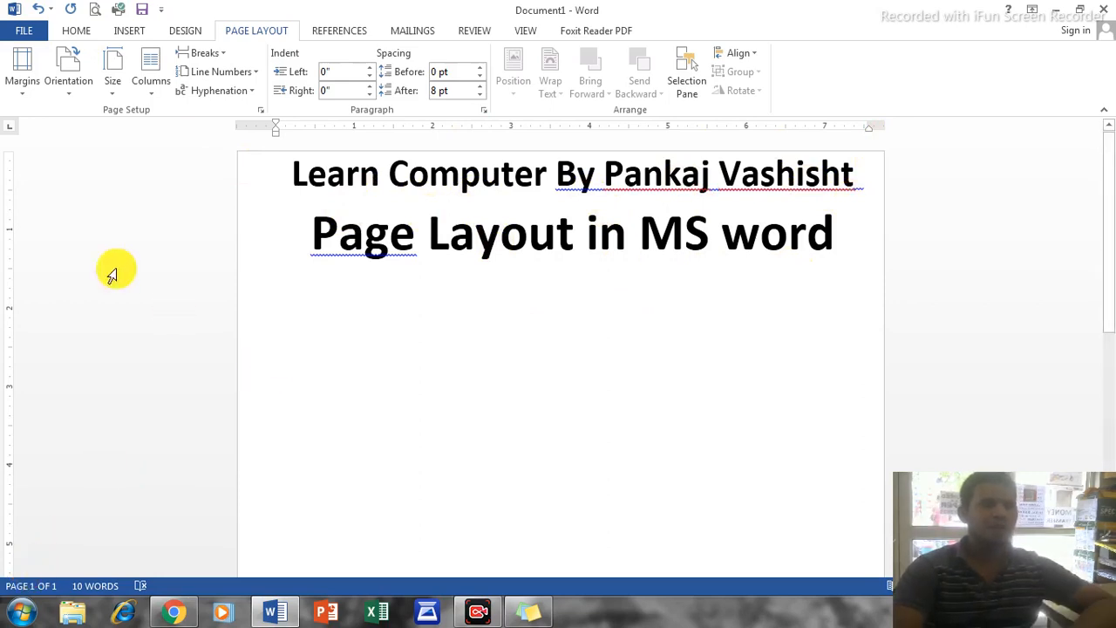
Set the page orientation to Landscape.
{"action": "left_click", "coordinate": [68, 88]}
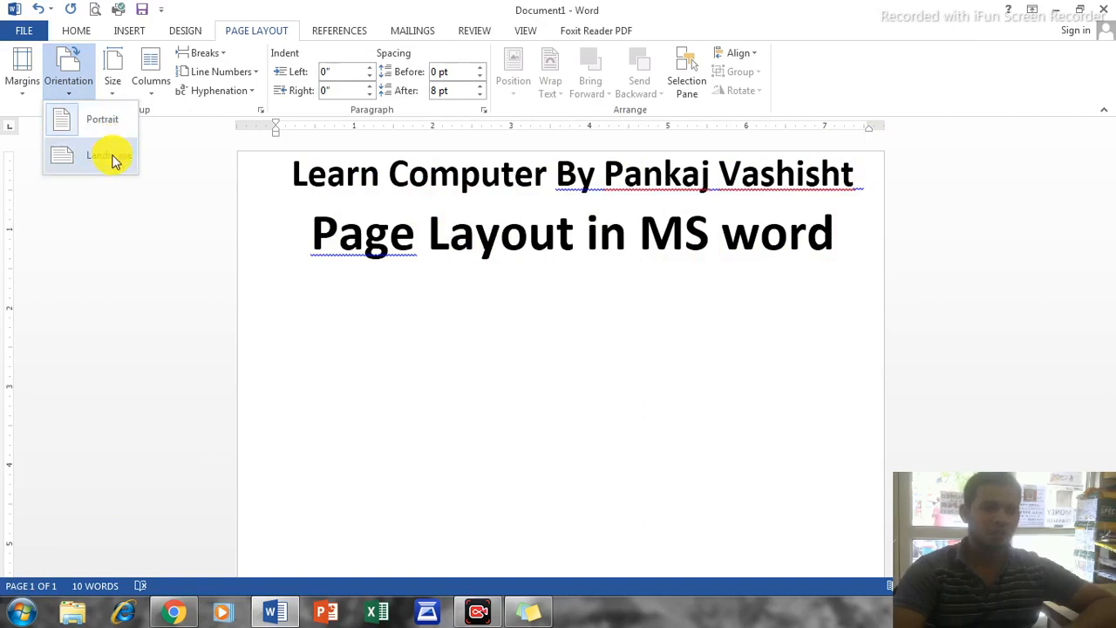
{"action": "left_click", "coordinate": [107, 119]}
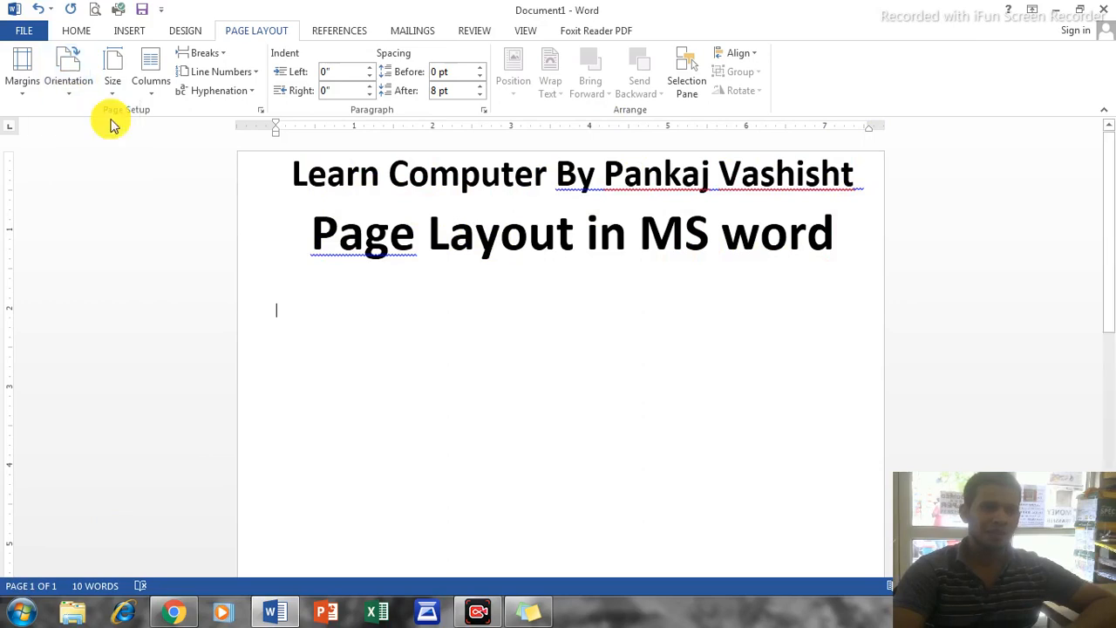
{"action": "left_click", "coordinate": [72, 80]}
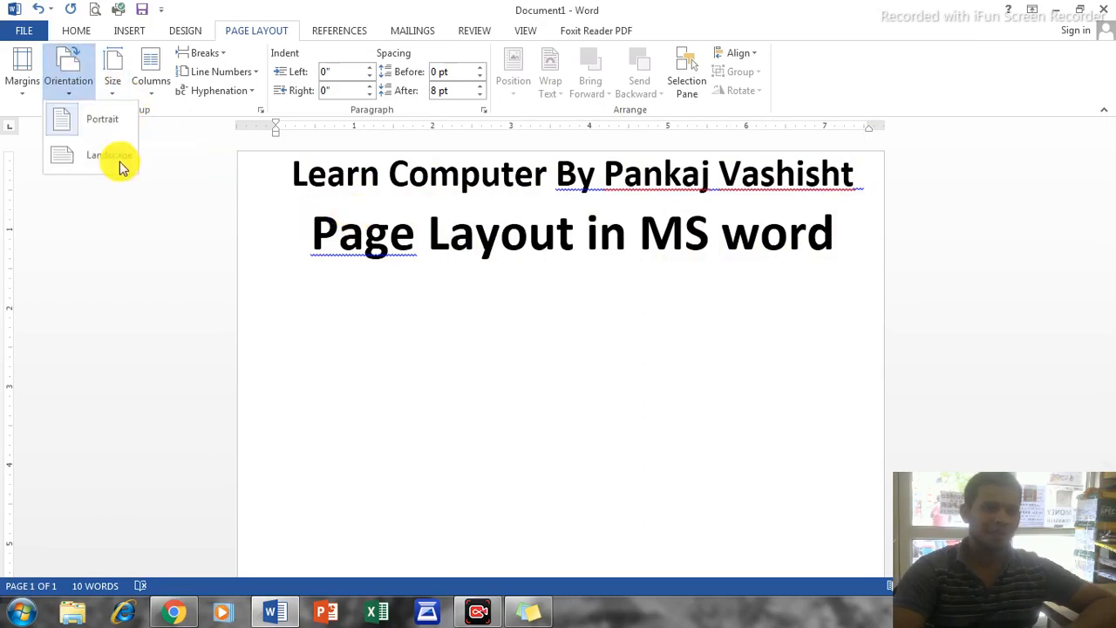
{"action": "left_click", "coordinate": [117, 165]}
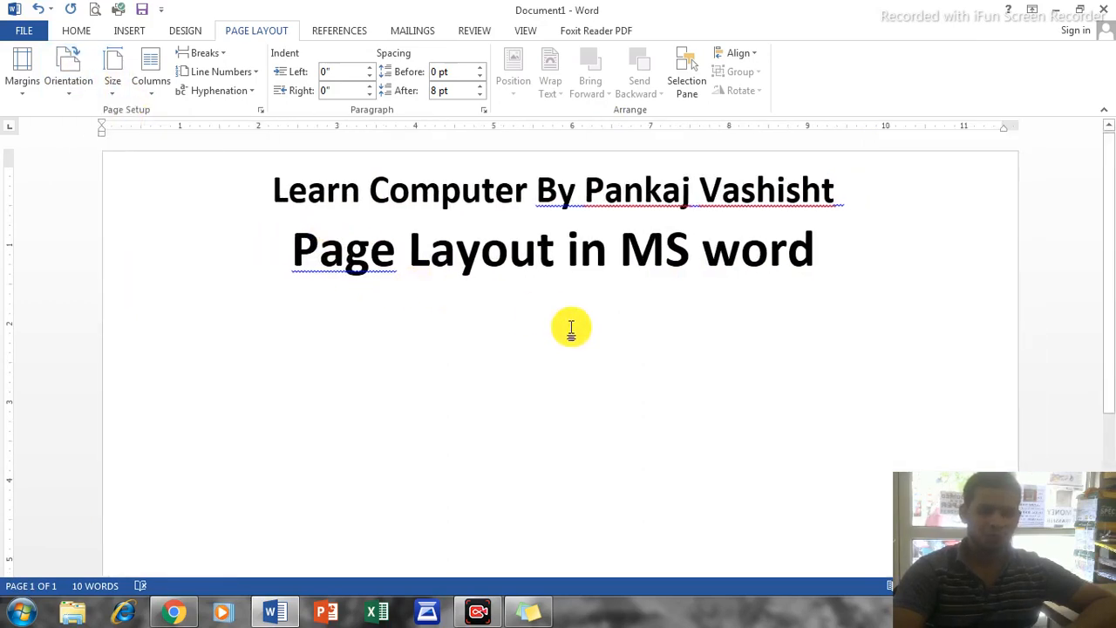
Preview the landscape page for printing and examine the printer's properties.
{"action": "key", "text": "ctrl+p"}
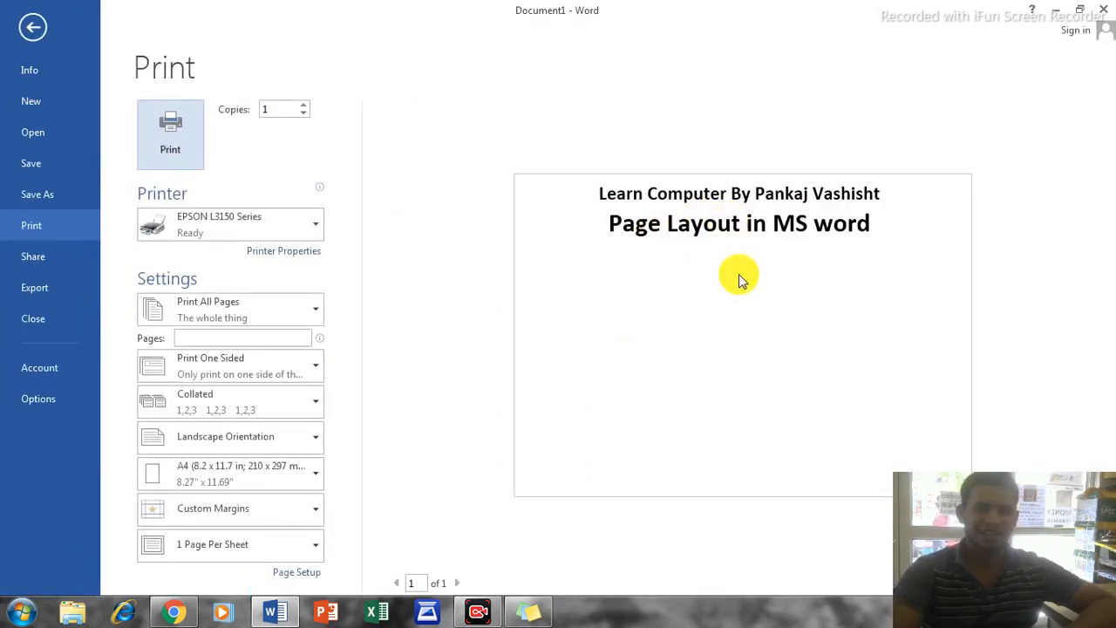
{"action": "left_click", "coordinate": [290, 253]}
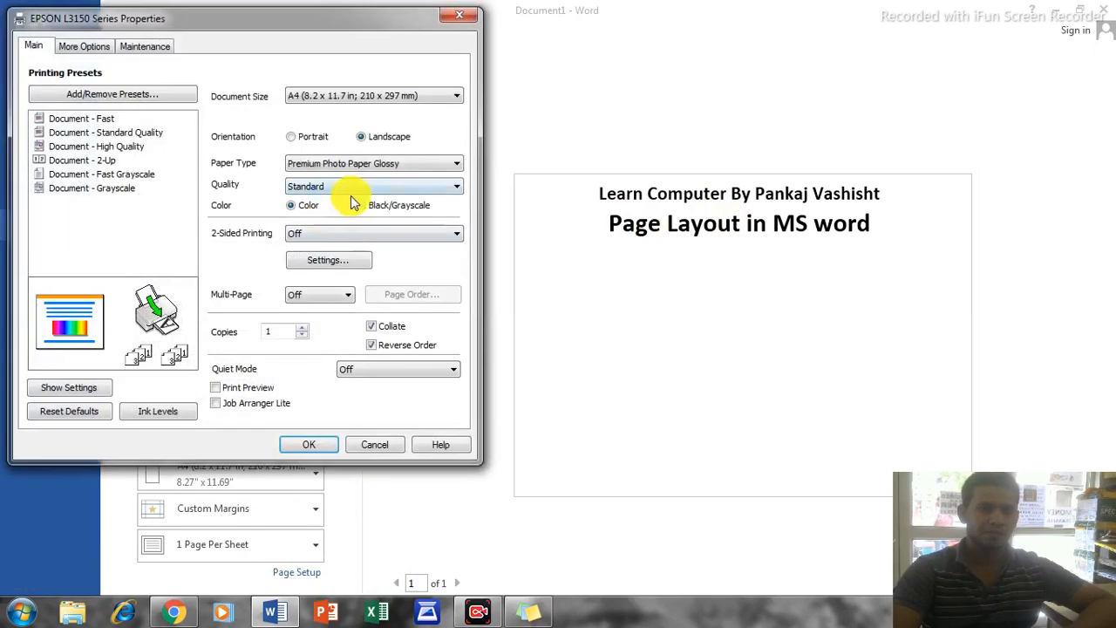
{"action": "left_click", "coordinate": [319, 442]}
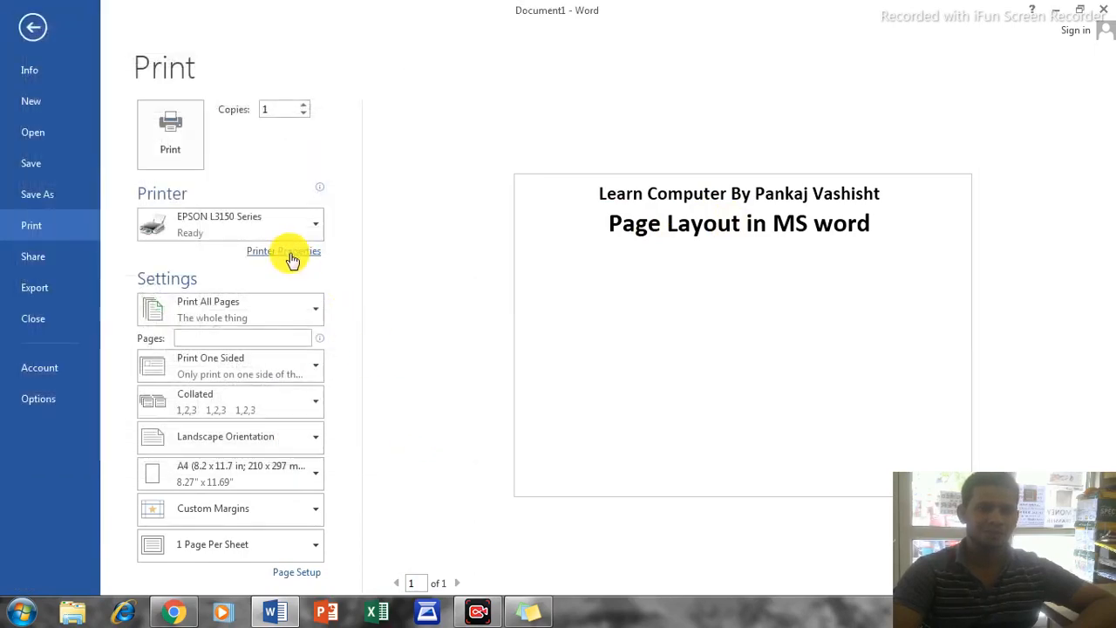
Try setting the orientation to Portrait in the printer's properties and return to the document.
{"action": "left_click", "coordinate": [288, 251]}
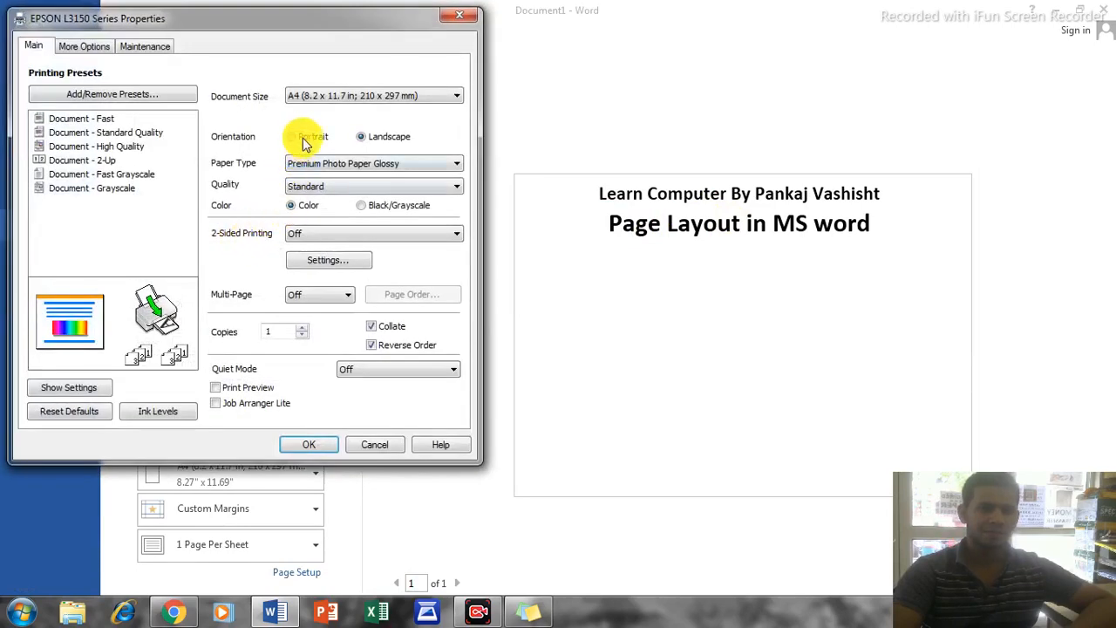
{"action": "left_click", "coordinate": [305, 140]}
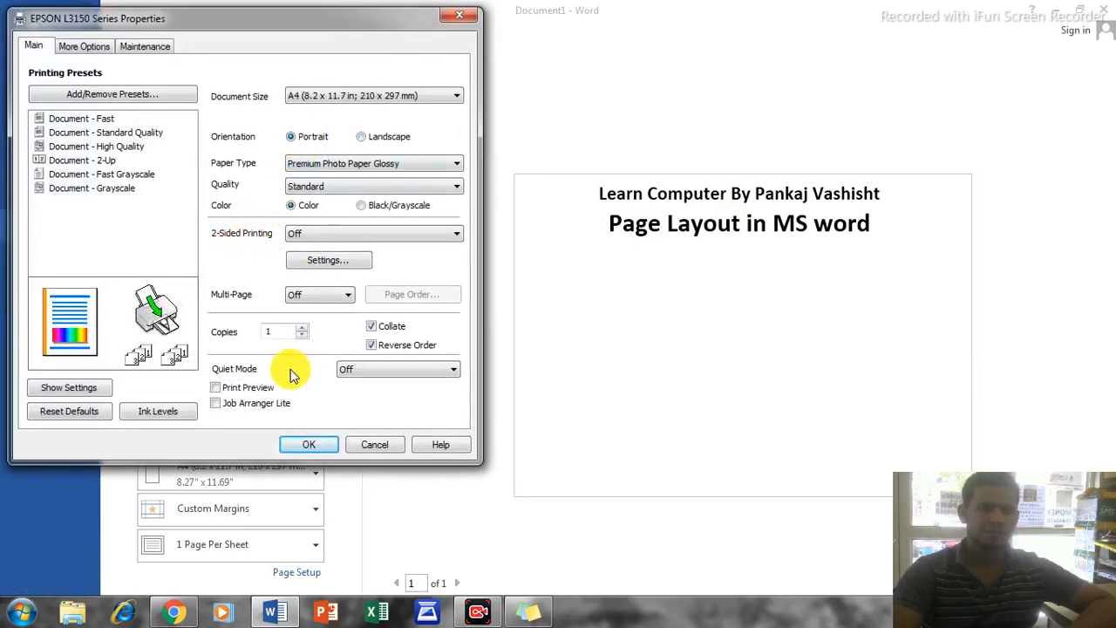
{"action": "left_click", "coordinate": [311, 447]}
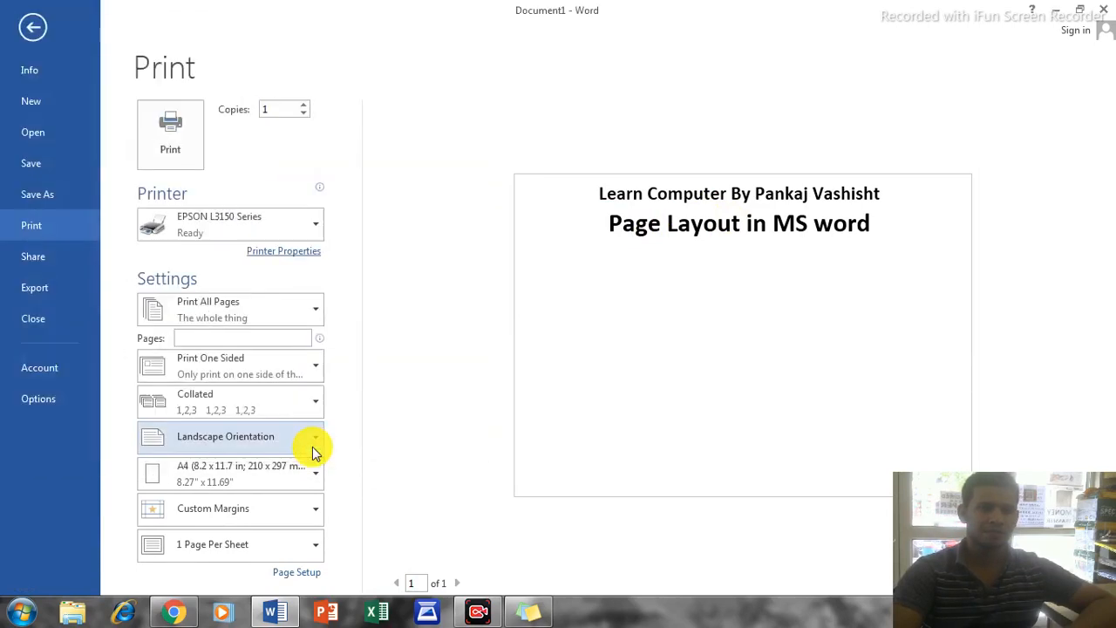
{"action": "left_click", "coordinate": [33, 34]}
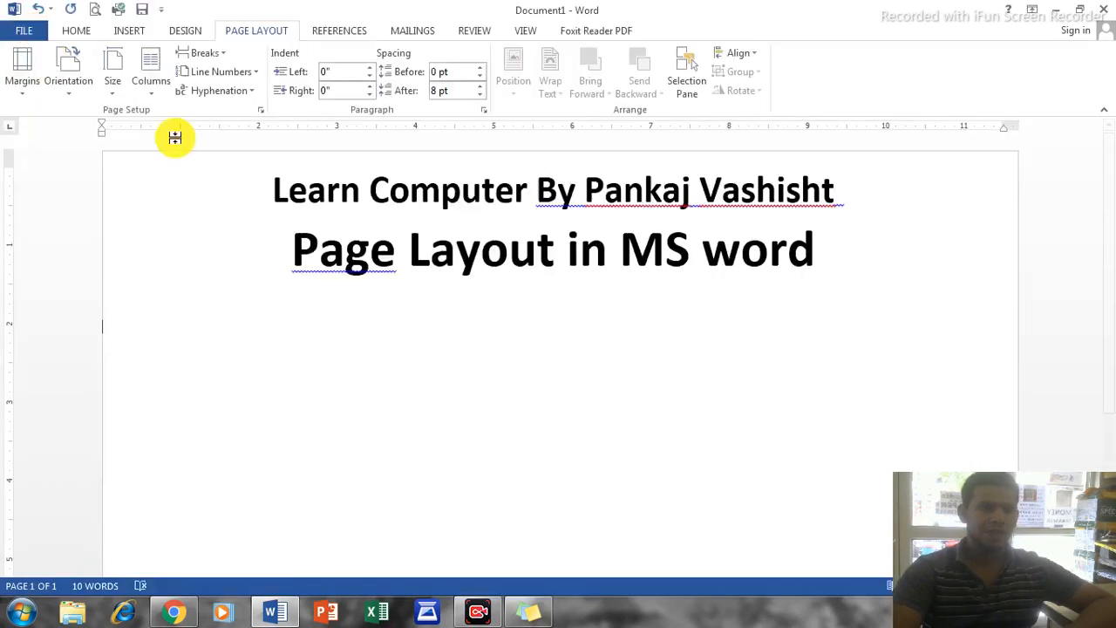
Set the document's page orientation to Portrait and check the page in the print preview.
{"action": "left_click", "coordinate": [70, 68]}
{"action": "left_click", "coordinate": [109, 131]}
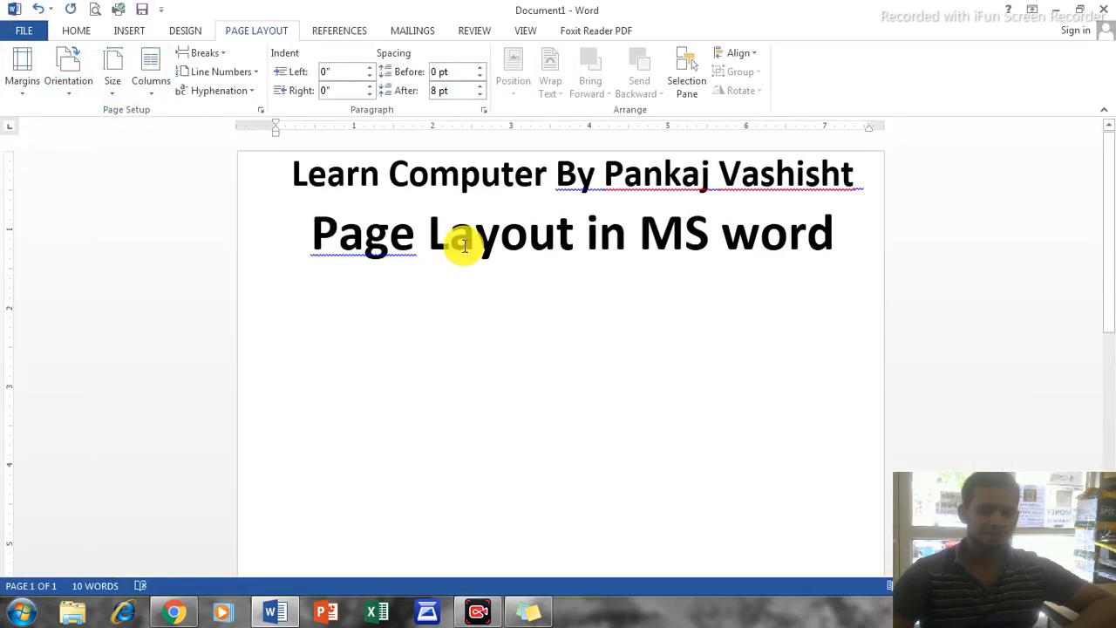
{"action": "key", "text": "ctrl+p"}
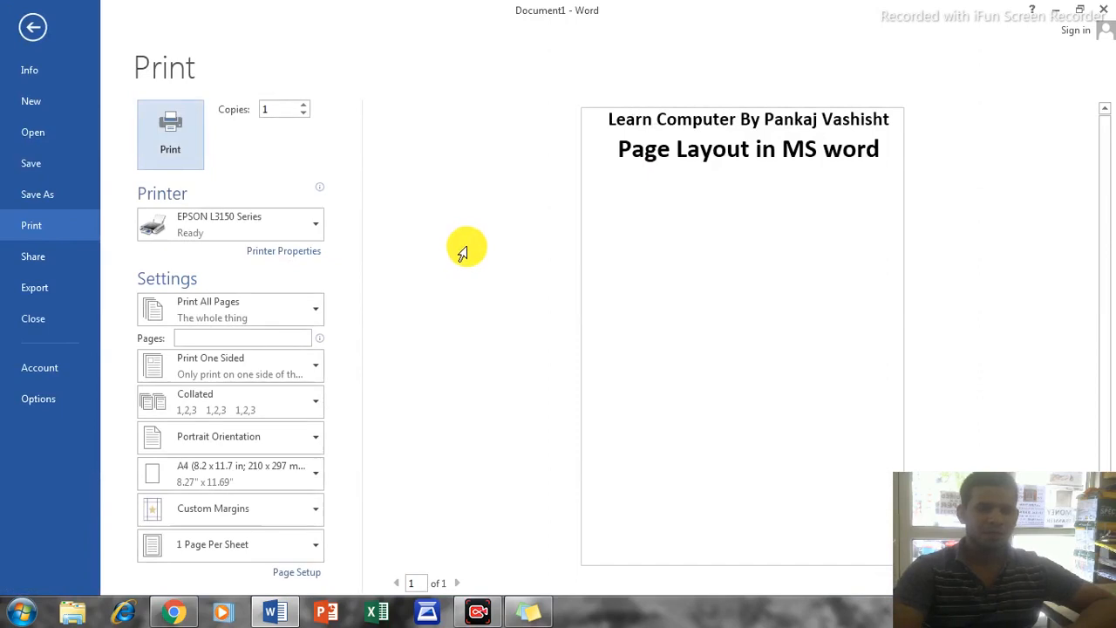
{"action": "left_click", "coordinate": [29, 25]}
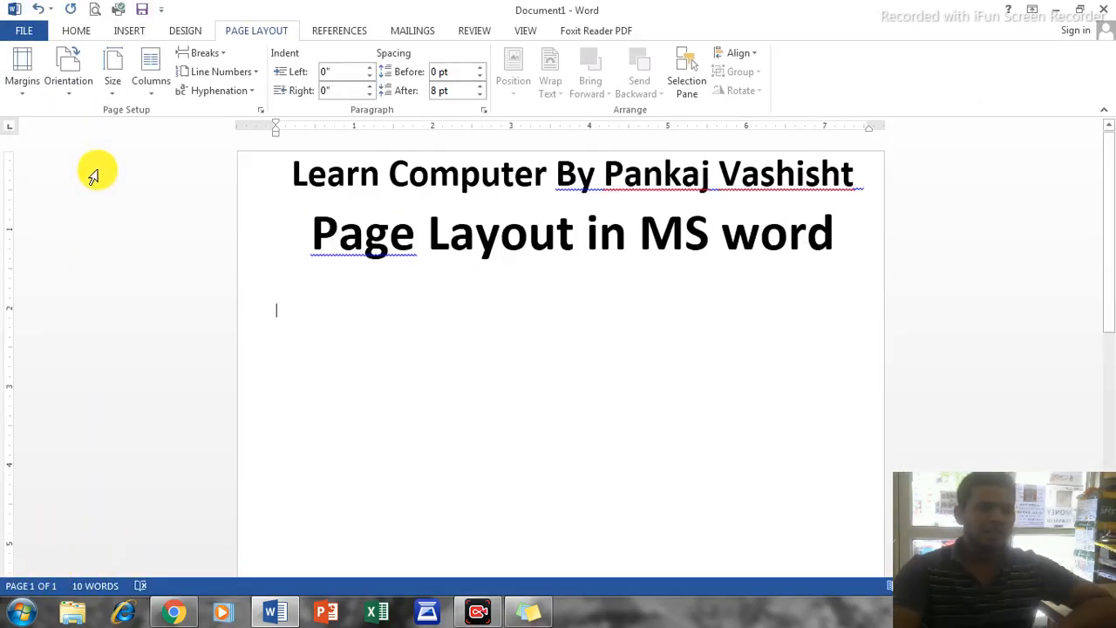
Examine the available paper sizes from A4 to Super B without choosing a different one.
{"action": "left_click", "coordinate": [113, 78]}
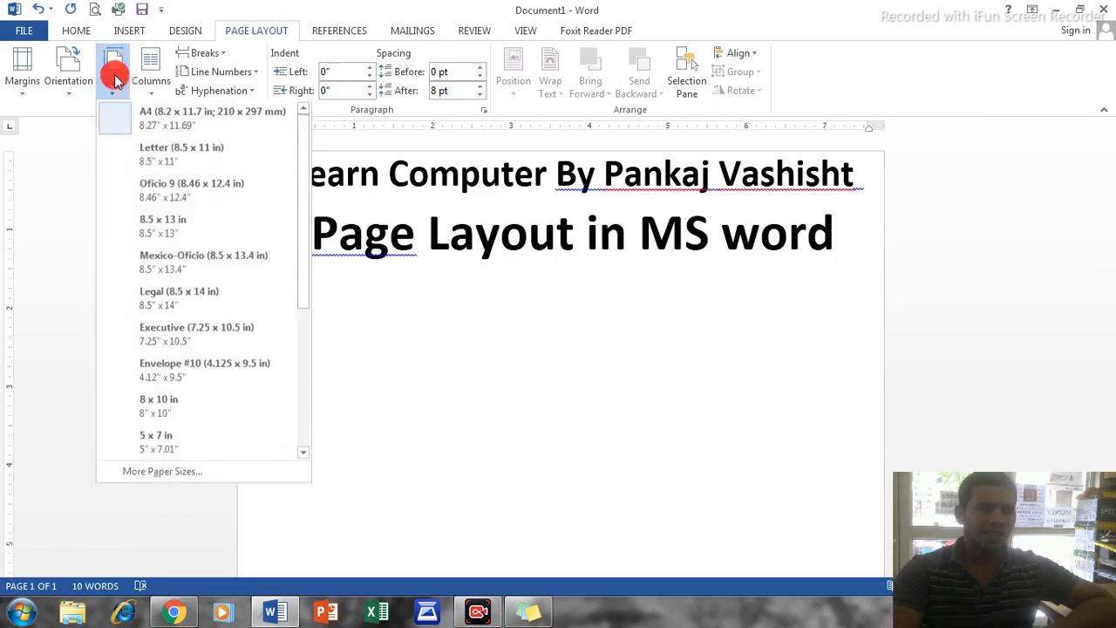
{"action": "left_click_drag", "start_coordinate": [297, 138], "coordinate": [304, 117]}
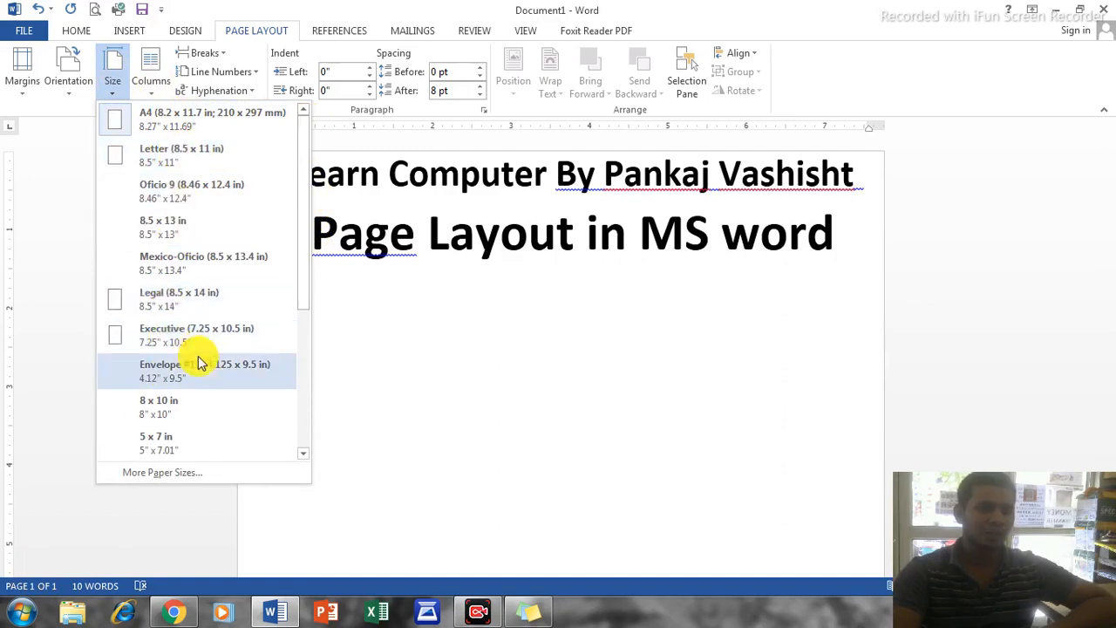
{"action": "scroll", "coordinate": [199, 361], "scroll_direction": "down", "scroll_amount": 3}
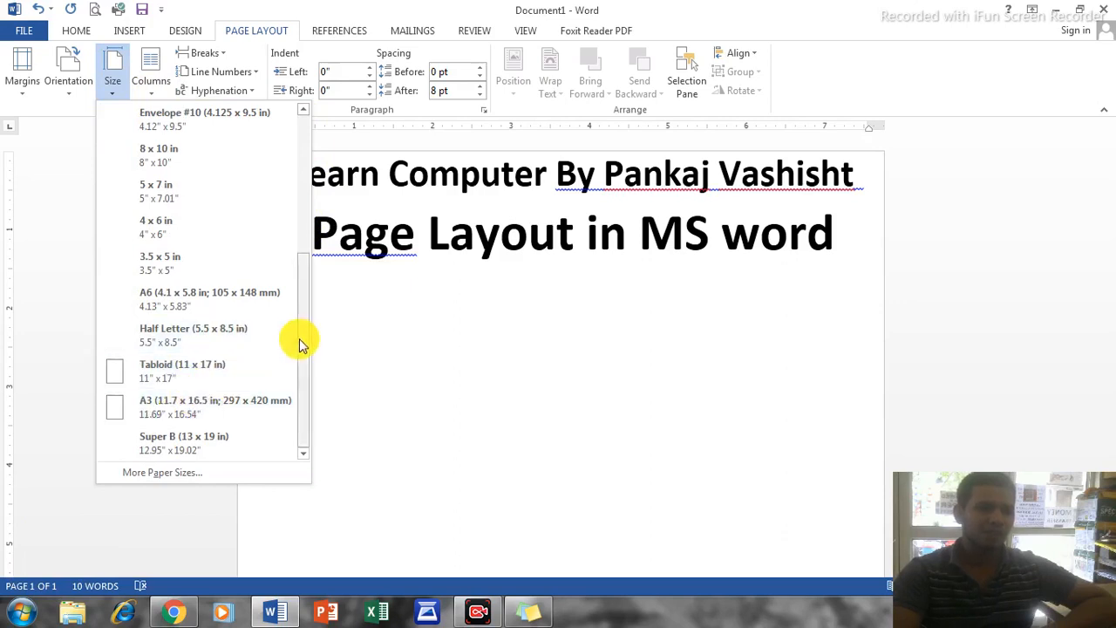
{"action": "left_click_drag", "start_coordinate": [299, 341], "coordinate": [301, 191]}
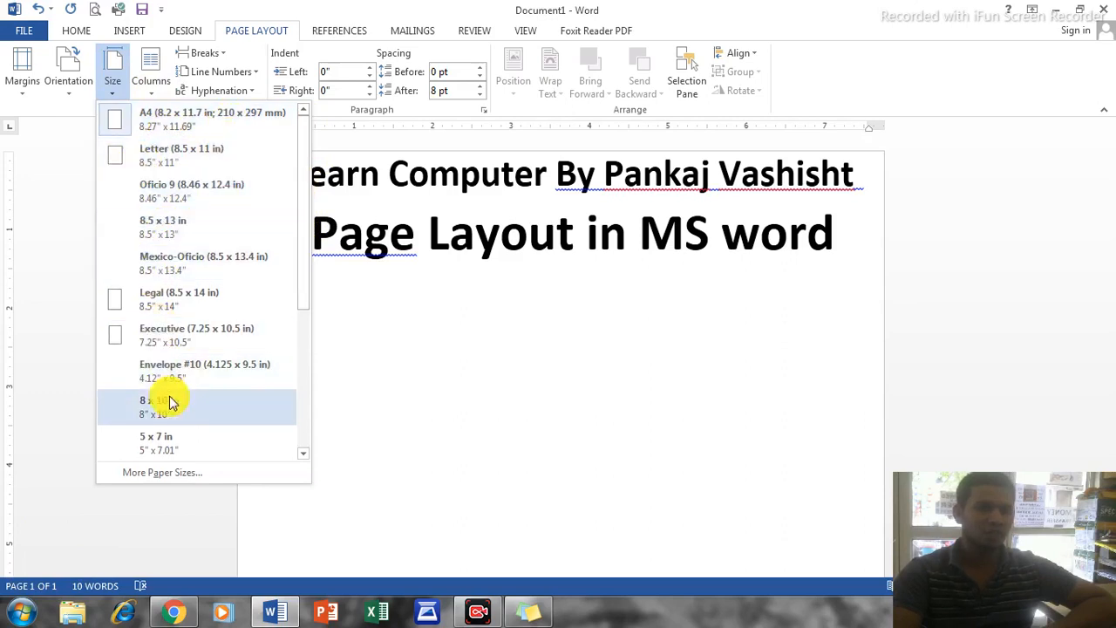
{"action": "scroll", "coordinate": [207, 349], "scroll_direction": "down", "scroll_amount": 2}
{"action": "scroll", "coordinate": [152, 328], "scroll_direction": "up", "scroll_amount": 2}
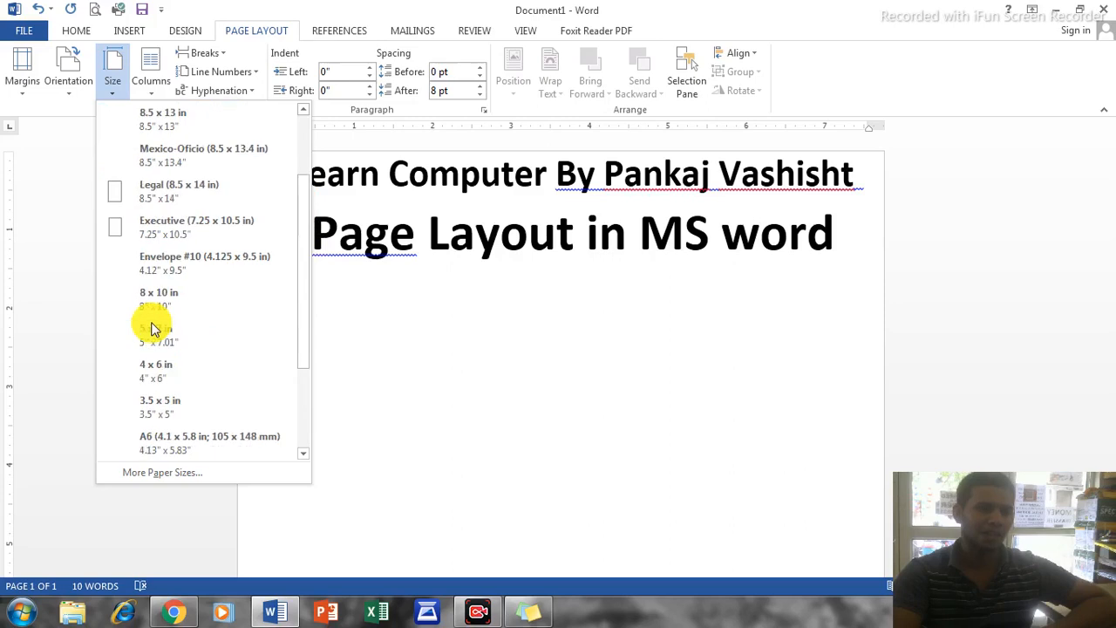
{"action": "scroll", "coordinate": [180, 340], "scroll_direction": "up", "scroll_amount": 2}
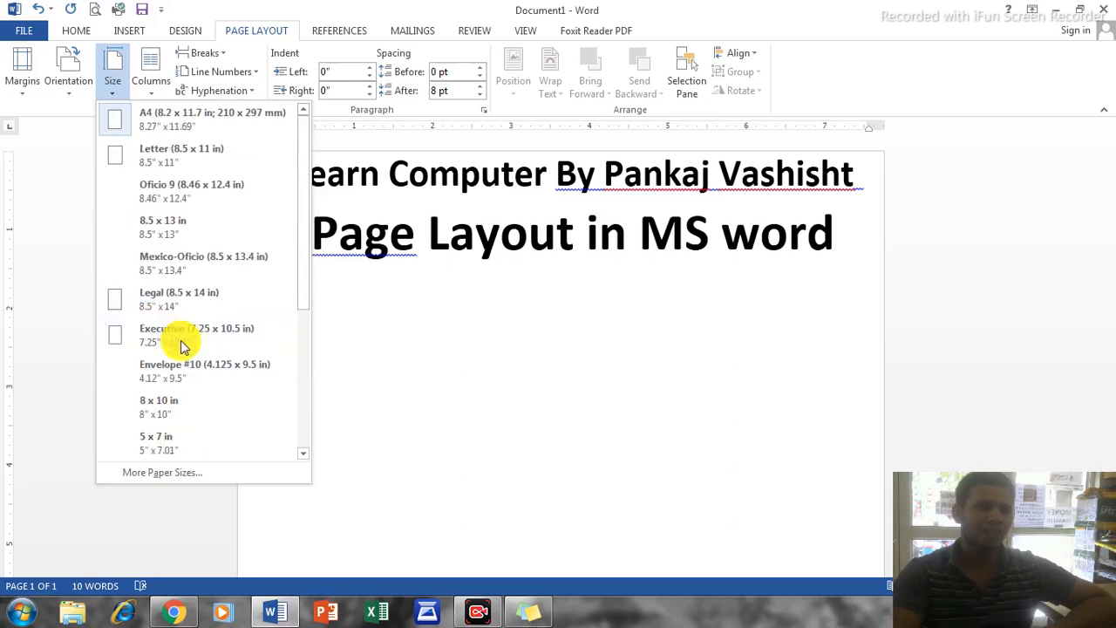
{"action": "left_click", "coordinate": [403, 374]}
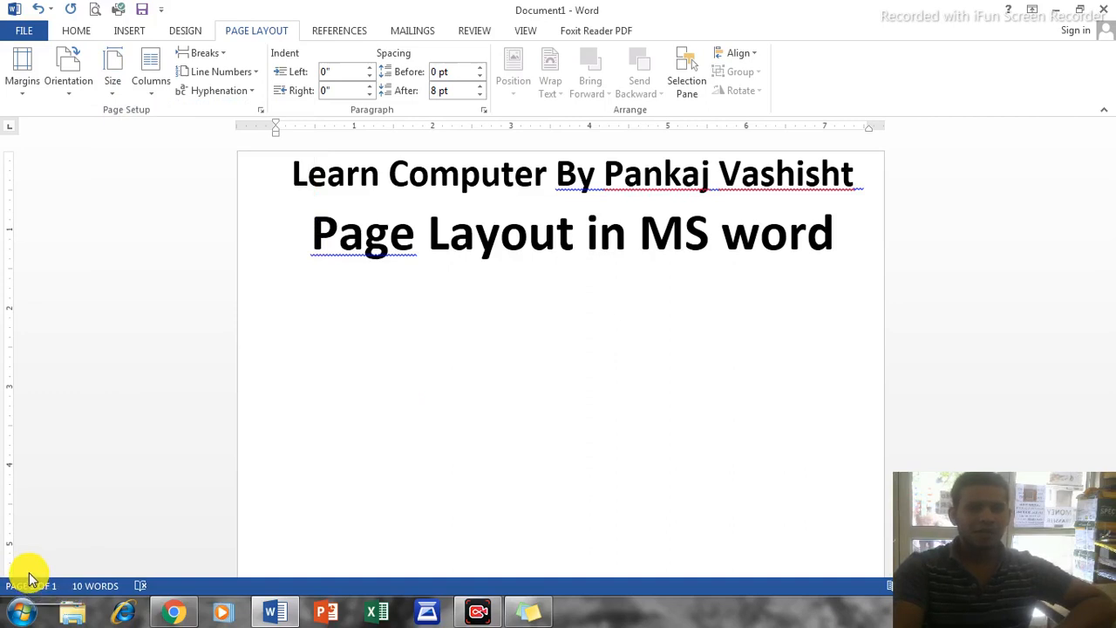
Arrange the document's text in two columns and switch the layout to three columns.
{"action": "left_click", "coordinate": [154, 91]}
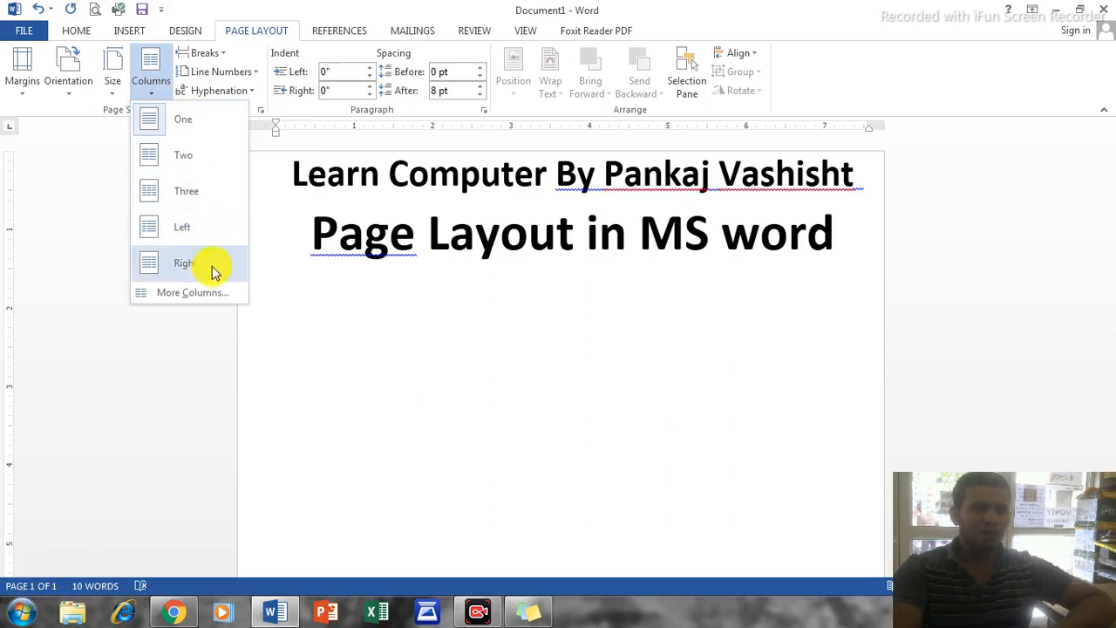
{"action": "left_click", "coordinate": [200, 166]}
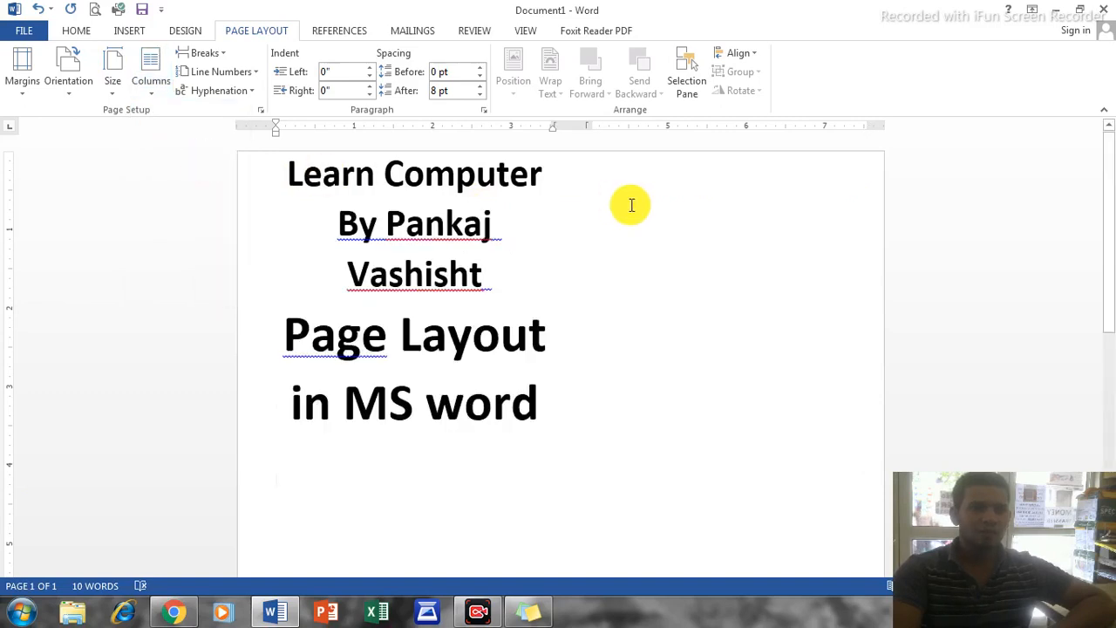
{"action": "left_click", "coordinate": [153, 77]}
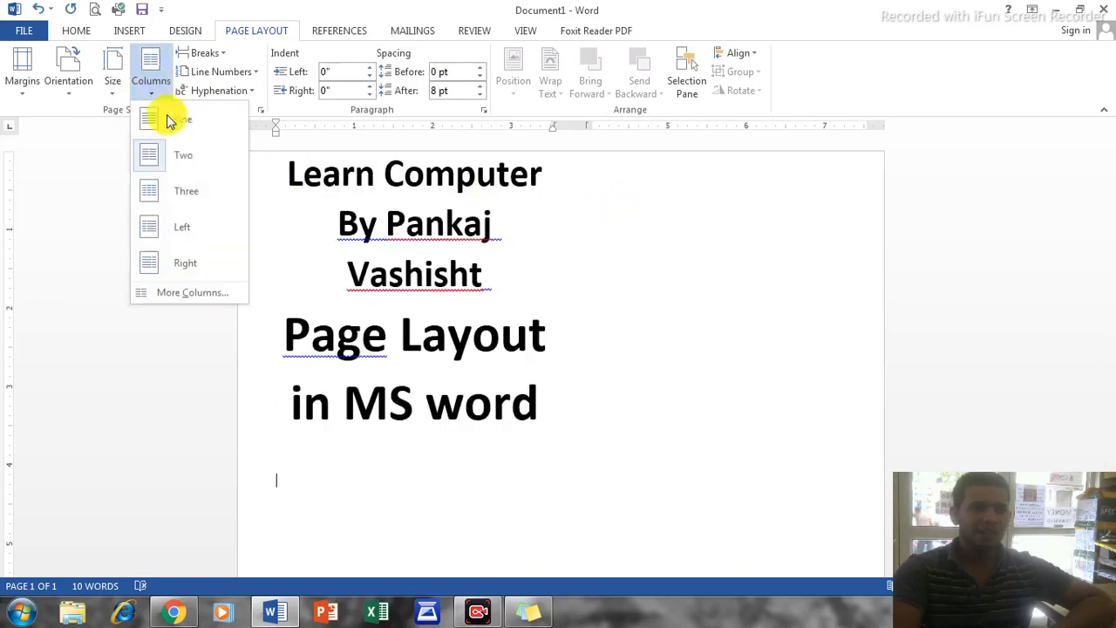
{"action": "left_click", "coordinate": [197, 197]}
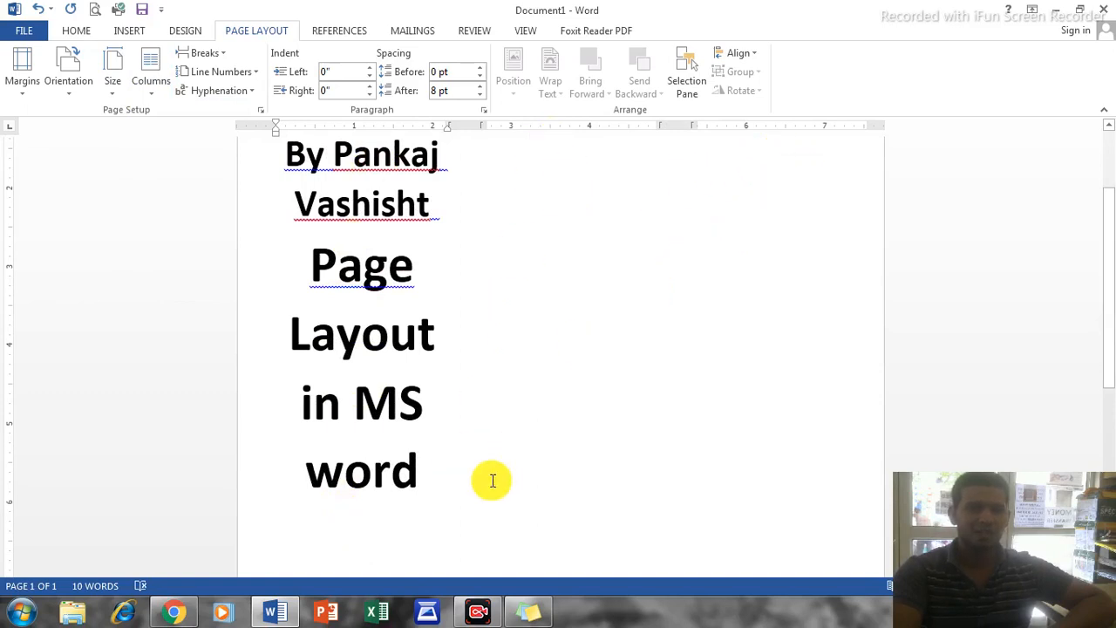
Copy the text from "By" to the end of "Page Layout in MS word" and paste it repeatedly to fill the three columns.
{"action": "left_click_drag", "start_coordinate": [441, 479], "coordinate": [307, 475]}
{"action": "left_click_drag", "start_coordinate": [336, 395], "coordinate": [294, 155]}
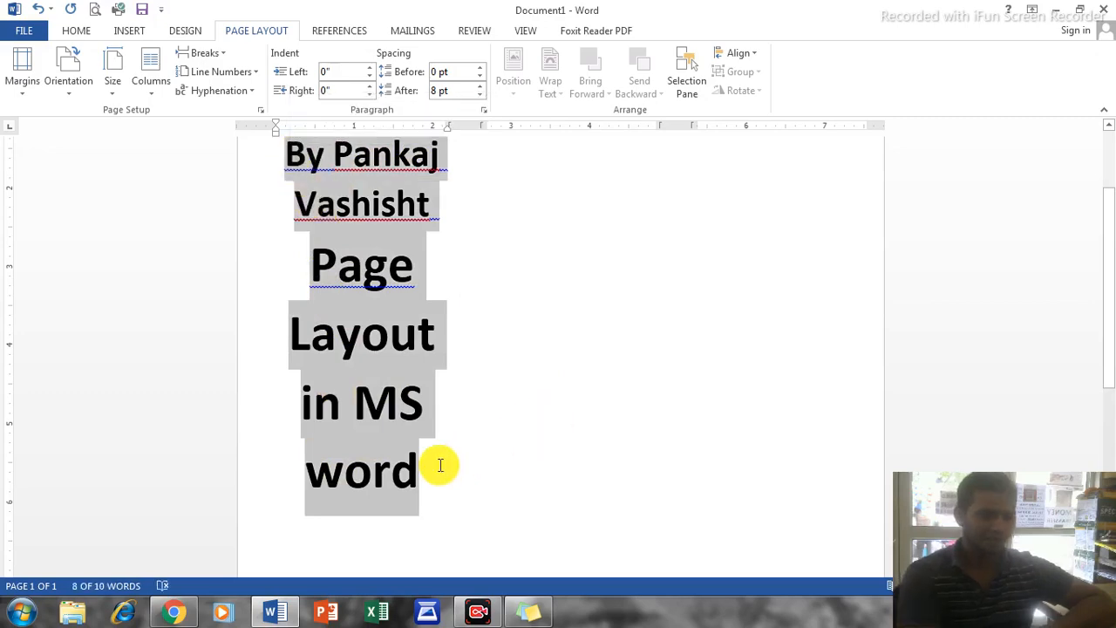
{"action": "key", "text": "ctrl+c"}
{"action": "key", "text": "ctrl+v"}
{"action": "key", "text": "ctrl+v"}
{"action": "key", "text": "ctrl+v"}
{"action": "key", "text": "ctrl+v"}
{"action": "key", "text": "ctrl+v"}
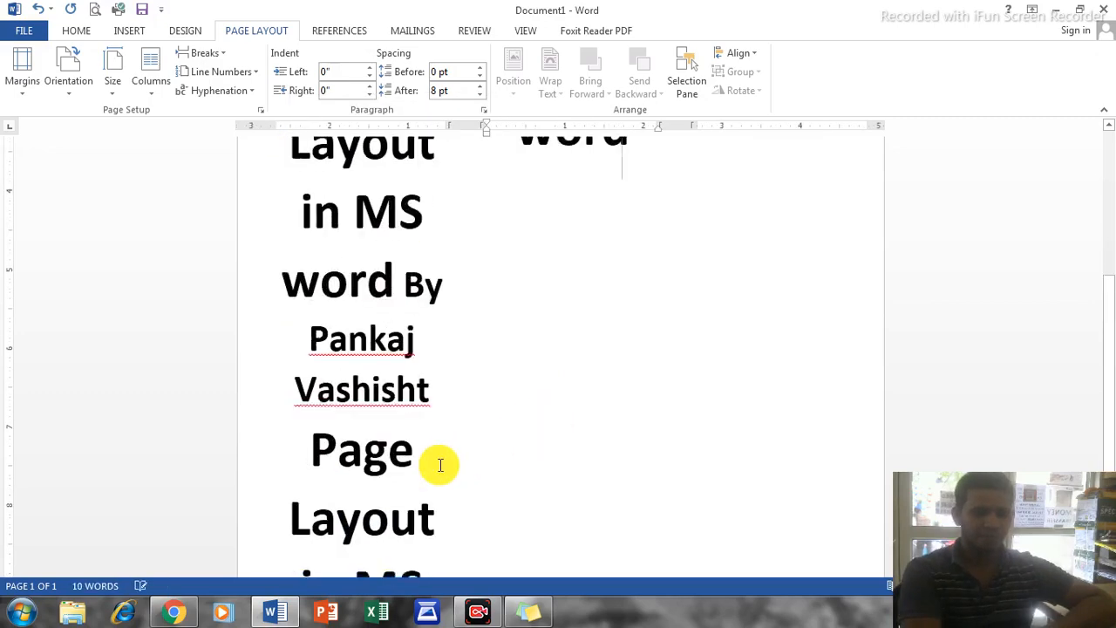
{"action": "key", "text": "ctrl+v"}
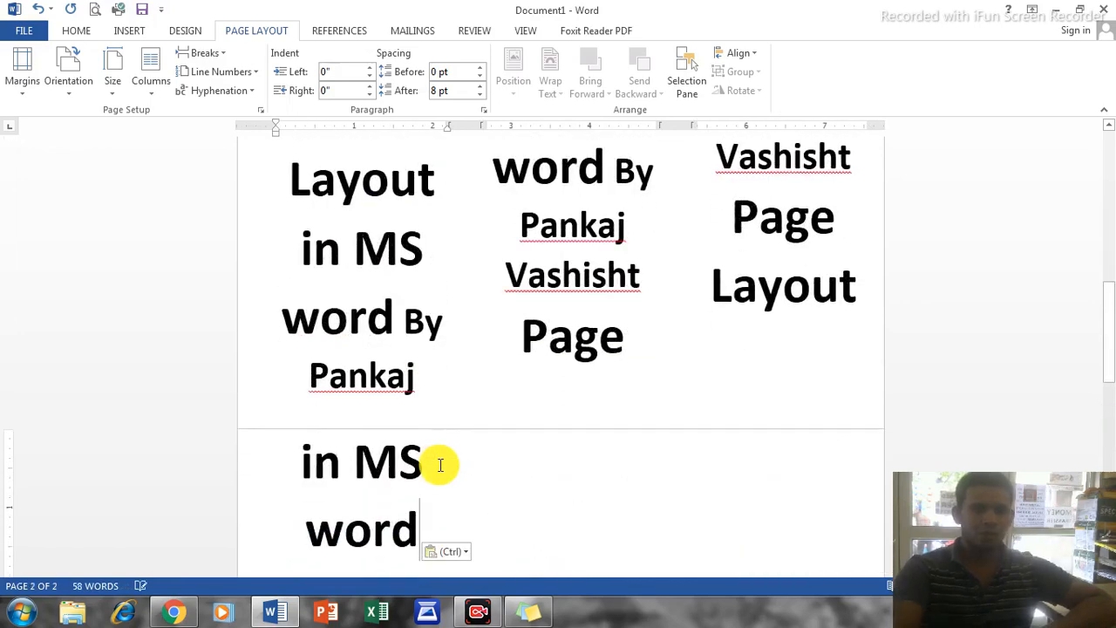
{"action": "scroll", "coordinate": [456, 454], "scroll_direction": "up", "scroll_amount": 9}
{"action": "scroll", "coordinate": [454, 451], "scroll_direction": "up", "scroll_amount": 3}
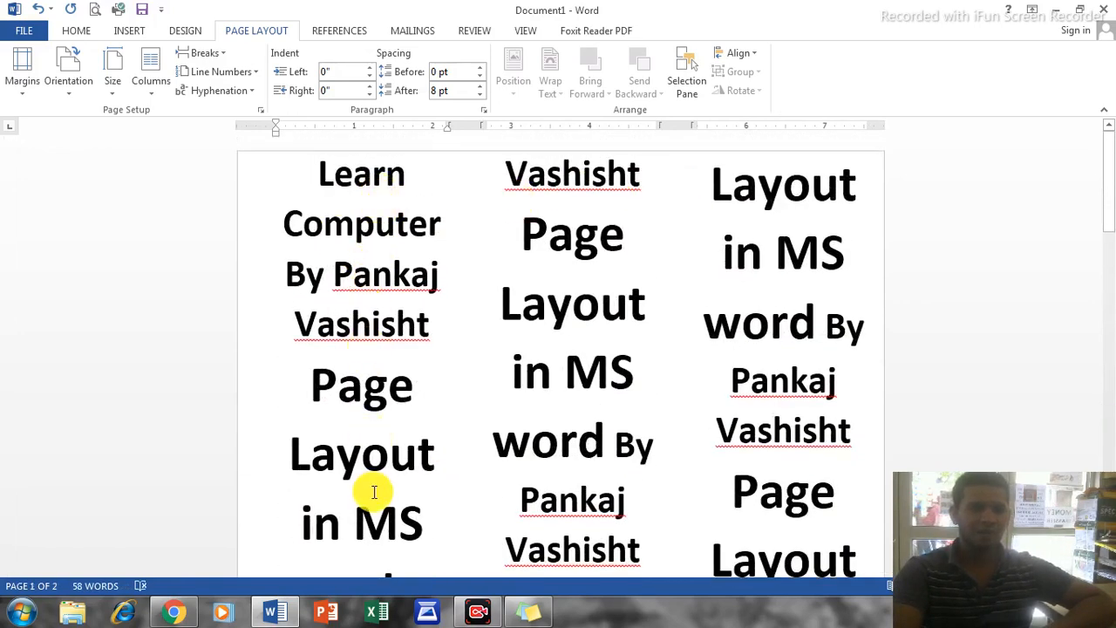
Change the filled page's layout to two columns and return it to one column.
{"action": "left_click", "coordinate": [150, 88]}
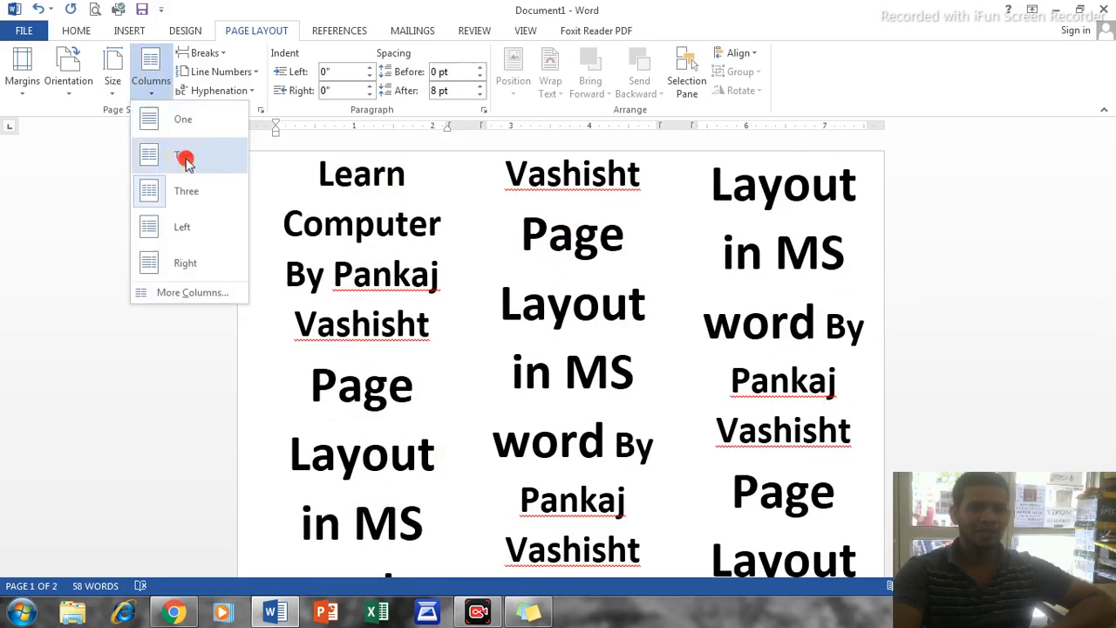
{"action": "left_click", "coordinate": [186, 162]}
{"action": "scroll", "coordinate": [575, 394], "scroll_direction": "up", "scroll_amount": 5}
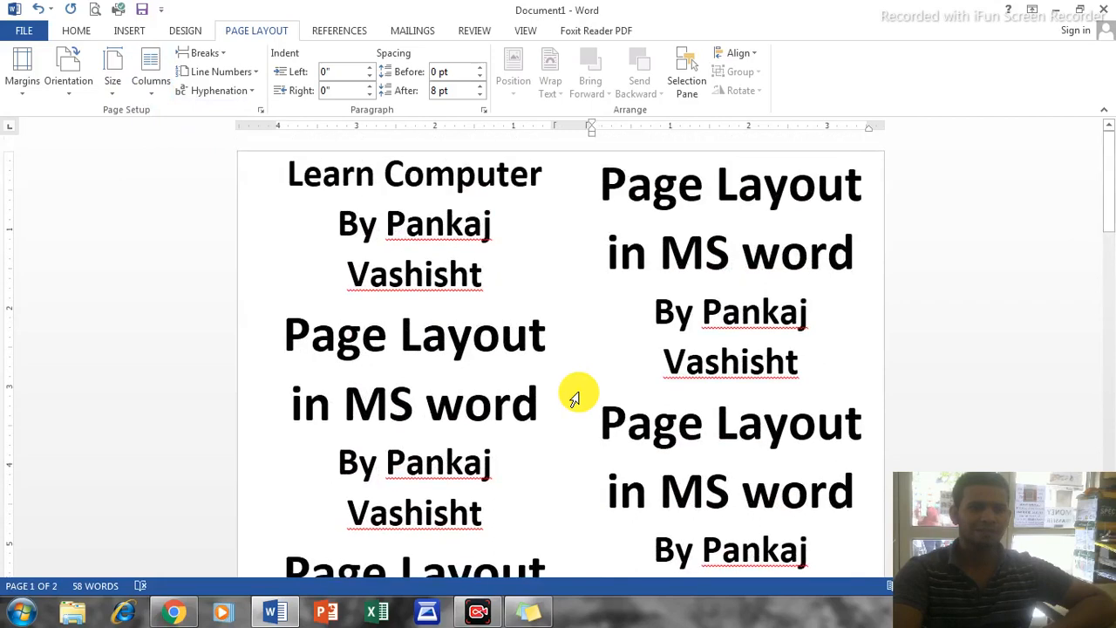
{"action": "left_click", "coordinate": [151, 88]}
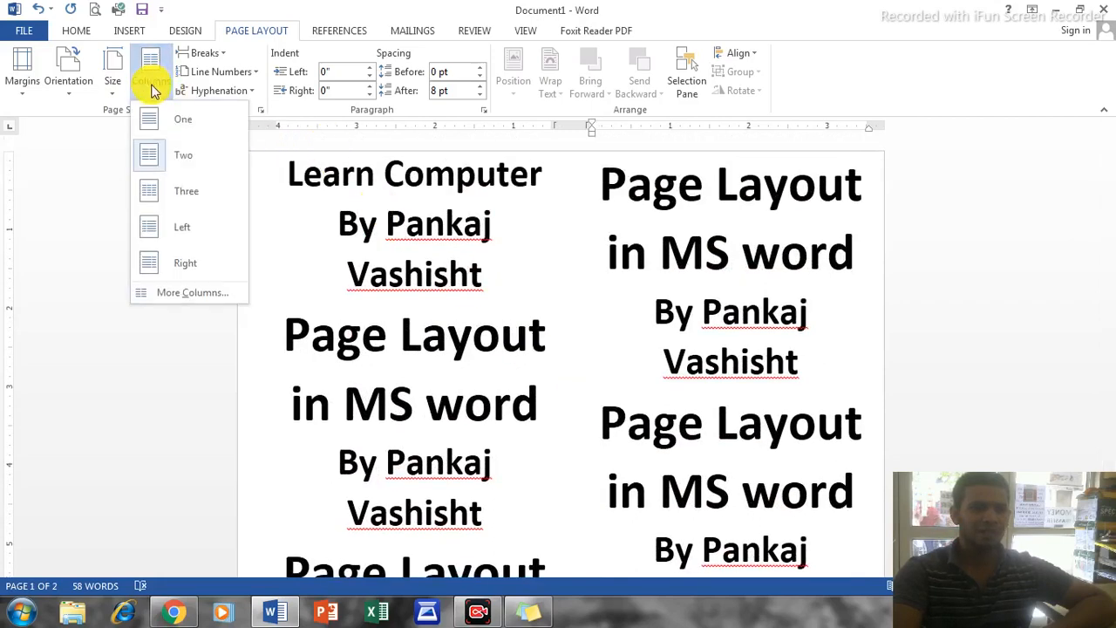
{"action": "left_click", "coordinate": [207, 131]}
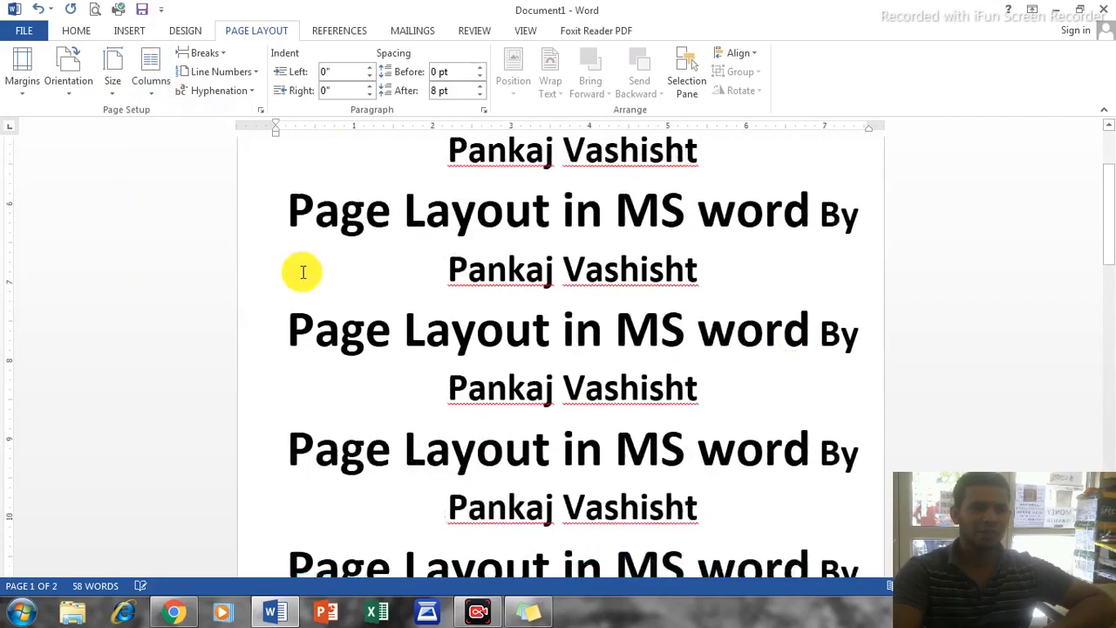
{"action": "scroll", "coordinate": [473, 379], "scroll_direction": "down", "scroll_amount": 1}
{"action": "scroll", "coordinate": [489, 392], "scroll_direction": "up", "scroll_amount": 5}
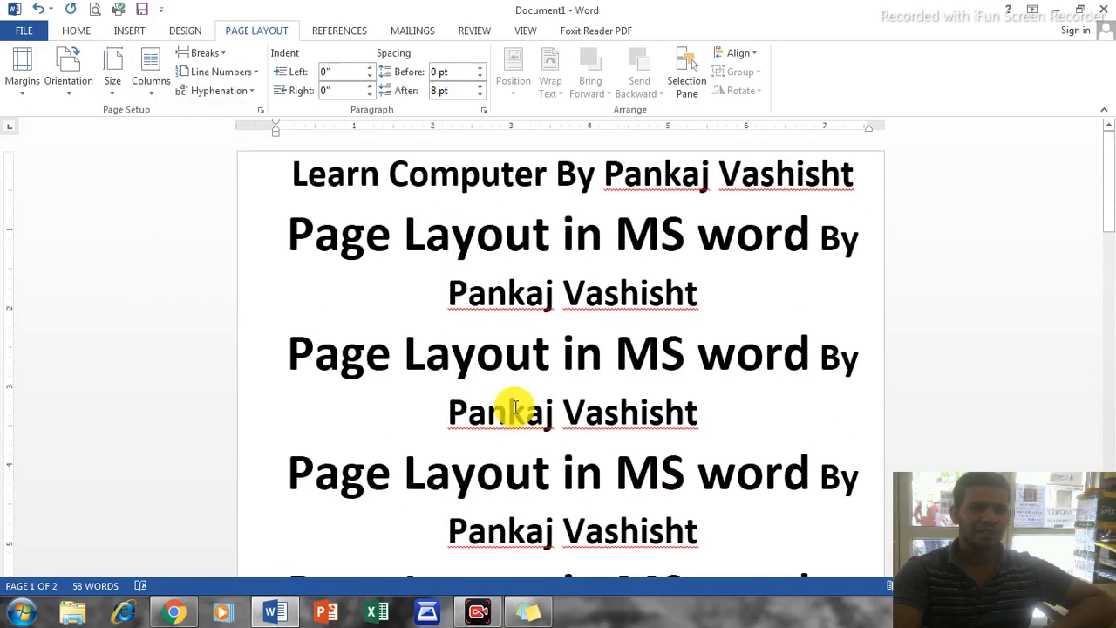
Apply the Left column preset to the text and check the uneven columns on both pages.
{"action": "left_click", "coordinate": [150, 70]}
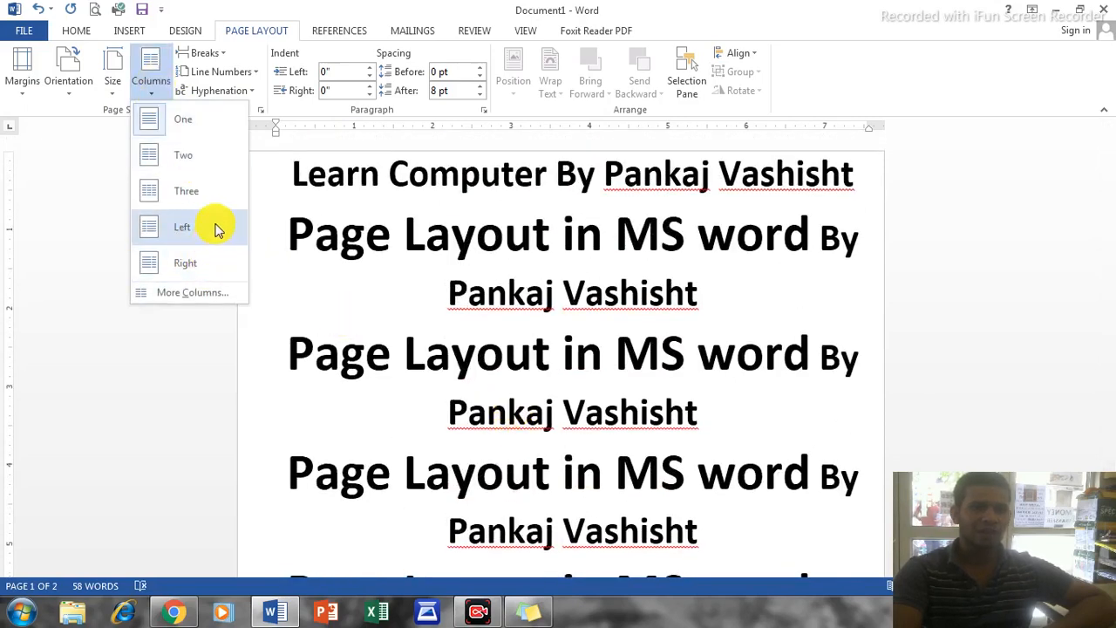
{"action": "left_click", "coordinate": [218, 228]}
{"action": "scroll", "coordinate": [214, 225], "scroll_direction": "down", "scroll_amount": 10}
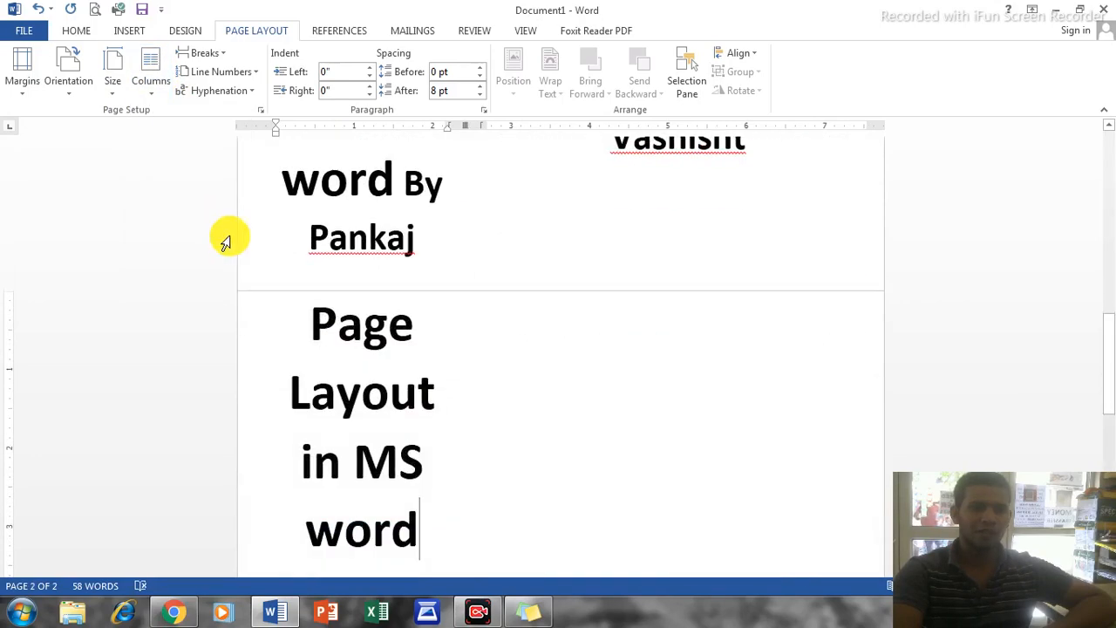
{"action": "scroll", "coordinate": [560, 443], "scroll_direction": "up", "scroll_amount": 5}
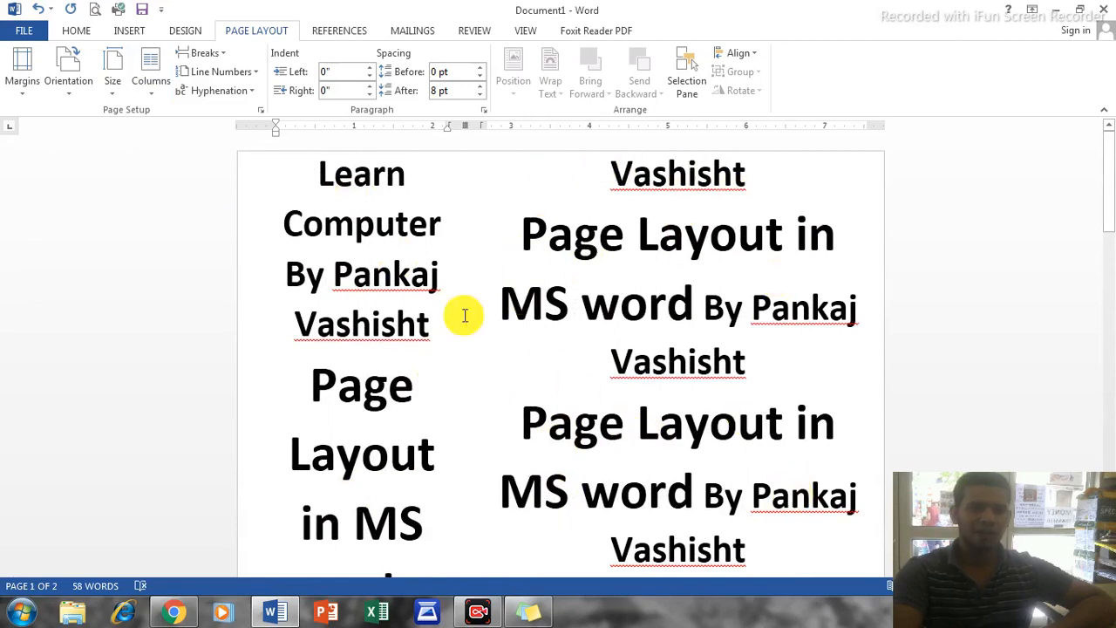
Apply the Right column preset to the text and check the column widths down the pages.
{"action": "left_click", "coordinate": [150, 77]}
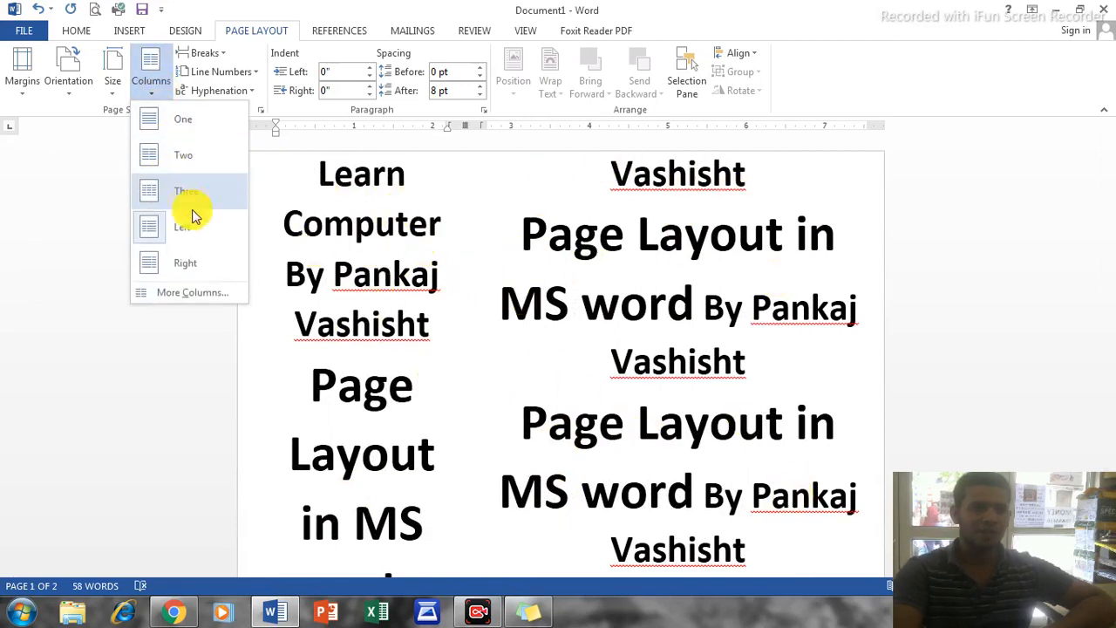
{"action": "left_click", "coordinate": [209, 264]}
{"action": "scroll", "coordinate": [558, 339], "scroll_direction": "down", "scroll_amount": 5}
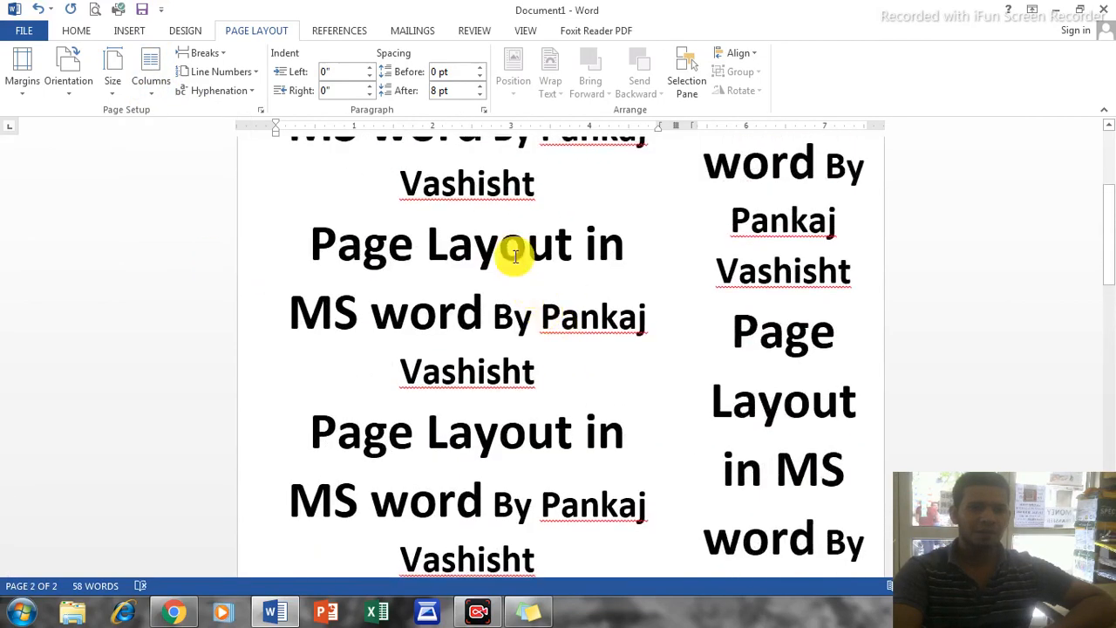
{"action": "scroll", "coordinate": [511, 369], "scroll_direction": "up", "scroll_amount": 5}
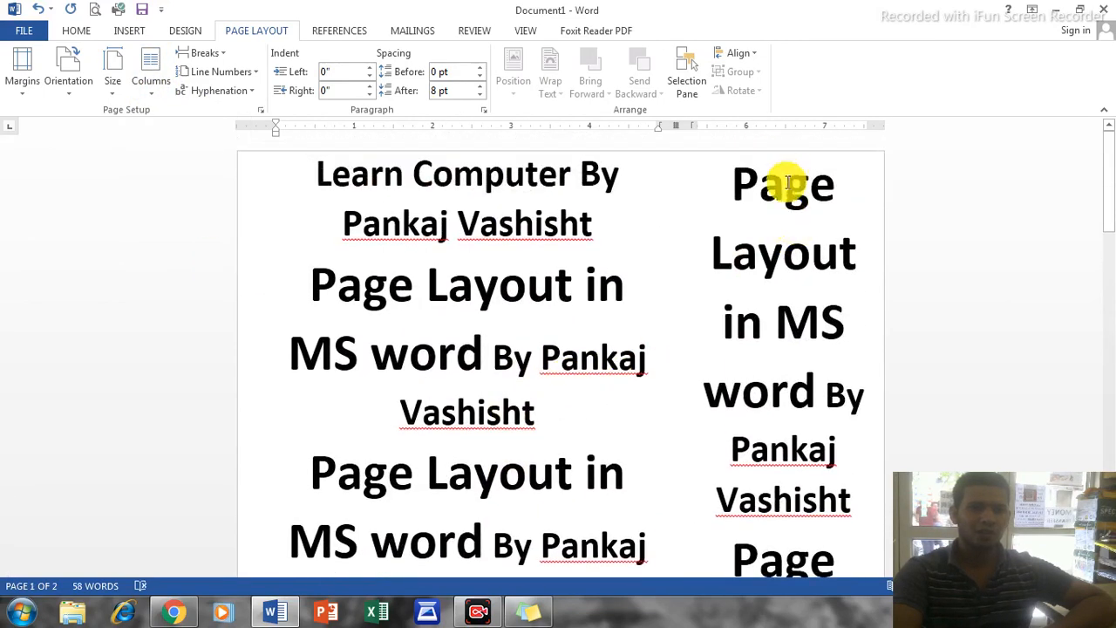
{"action": "scroll", "coordinate": [678, 491], "scroll_direction": "down", "scroll_amount": 3}
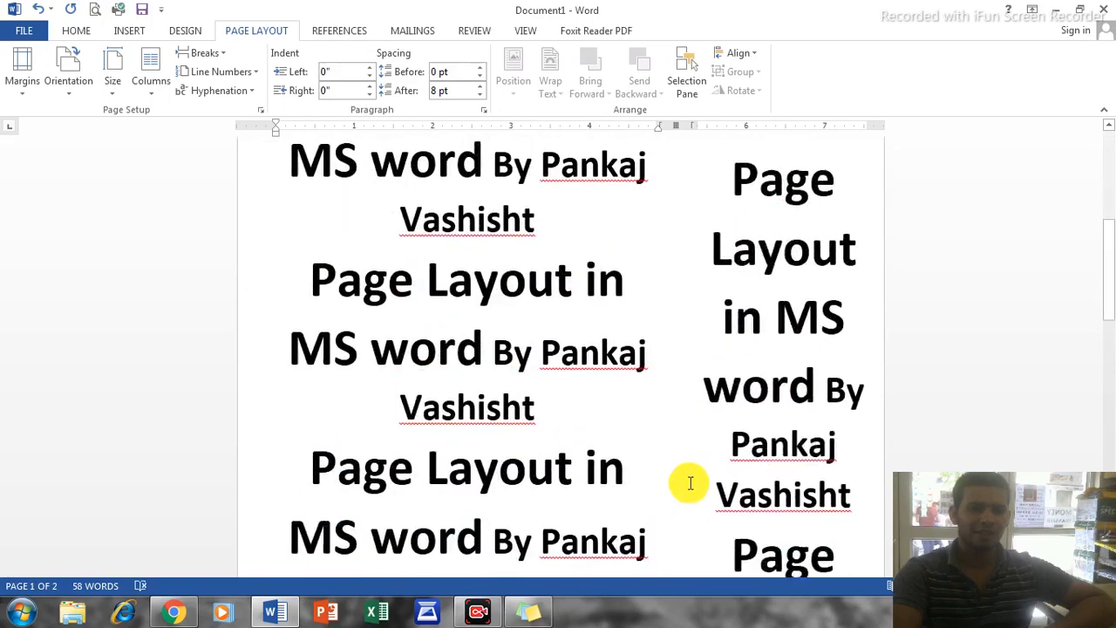
{"action": "scroll", "coordinate": [690, 483], "scroll_direction": "down", "scroll_amount": 3}
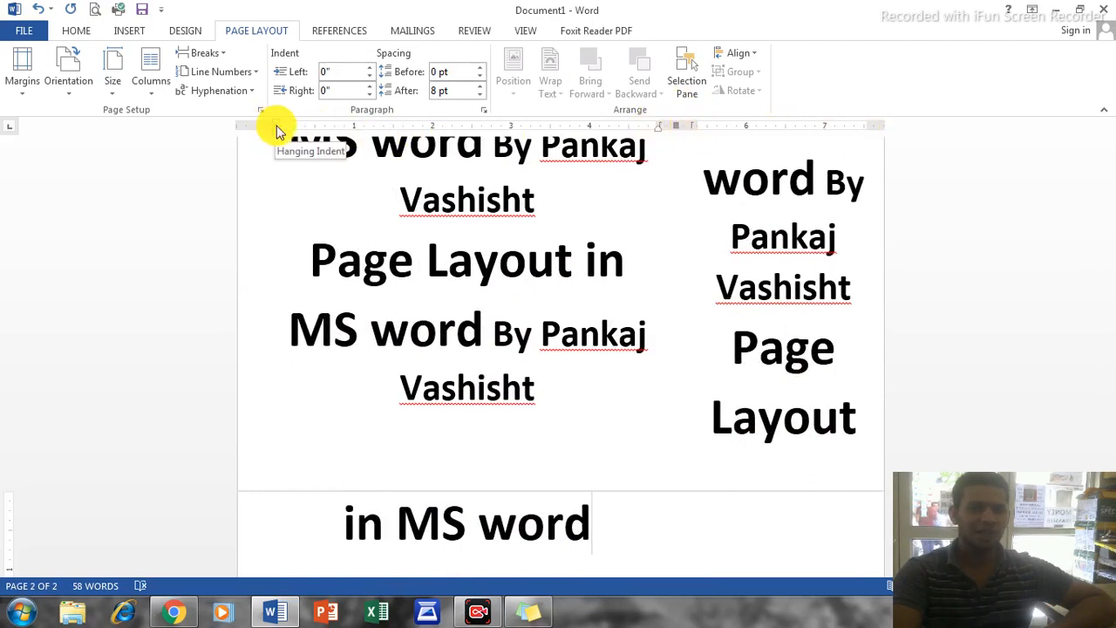
Undo the column changes and the pasted text to restore the two heading lines in one column.
{"action": "key", "text": "ctrl+z"}
{"action": "key", "text": "ctrl+z"}
{"action": "key", "text": "ctrl+z"}
{"action": "key", "text": "ctrl+z"}
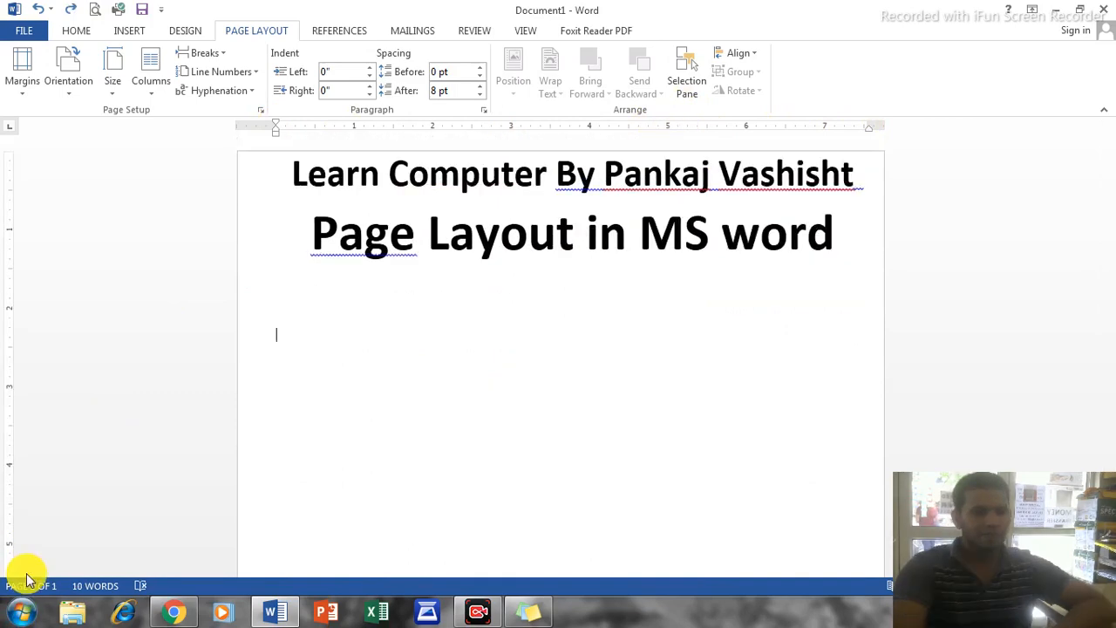
Insert a page break after the heading "Page Layout in MS word" and check both pages.
{"action": "left_click", "coordinate": [218, 54]}
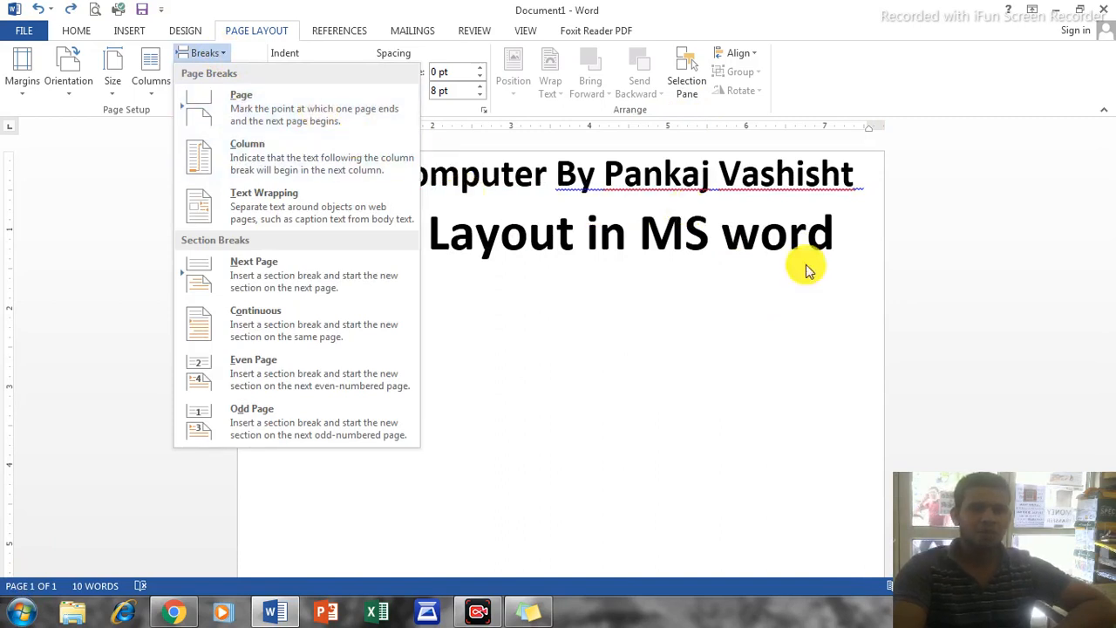
{"action": "left_click", "coordinate": [850, 255]}
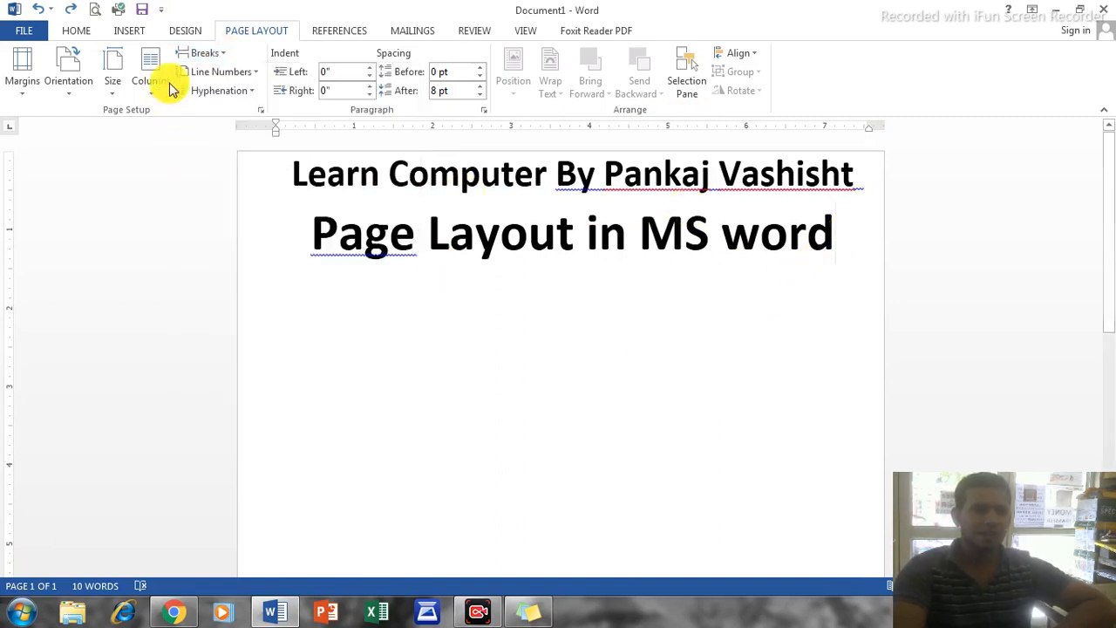
{"action": "left_click", "coordinate": [208, 54]}
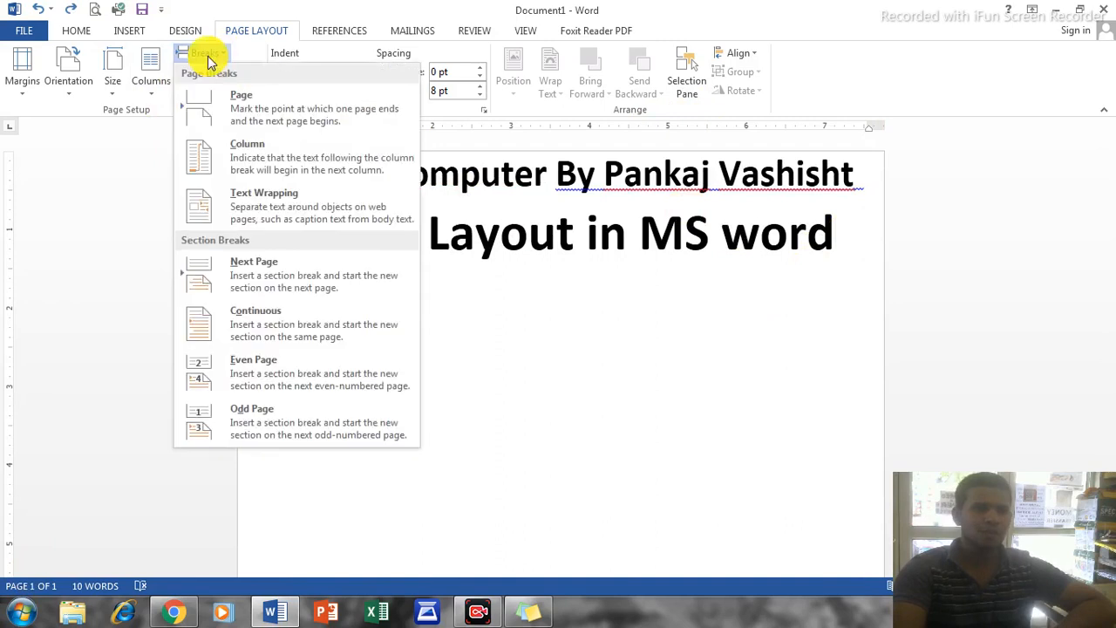
{"action": "left_click", "coordinate": [267, 114]}
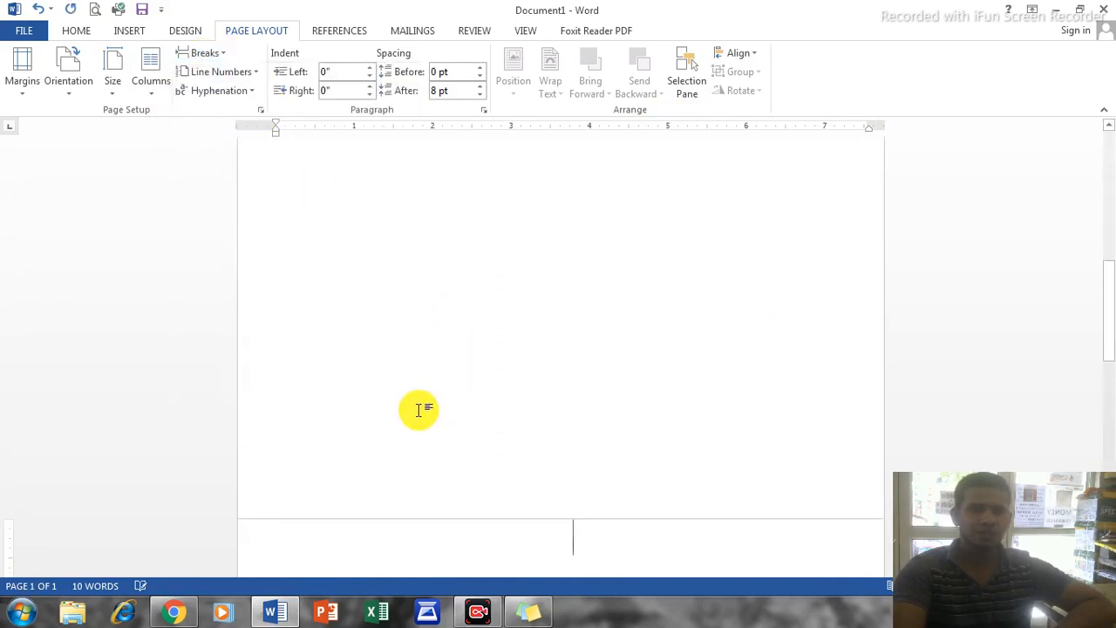
{"action": "scroll", "coordinate": [448, 439], "scroll_direction": "down", "scroll_amount": 3}
{"action": "scroll", "coordinate": [451, 440], "scroll_direction": "up", "scroll_amount": 1}
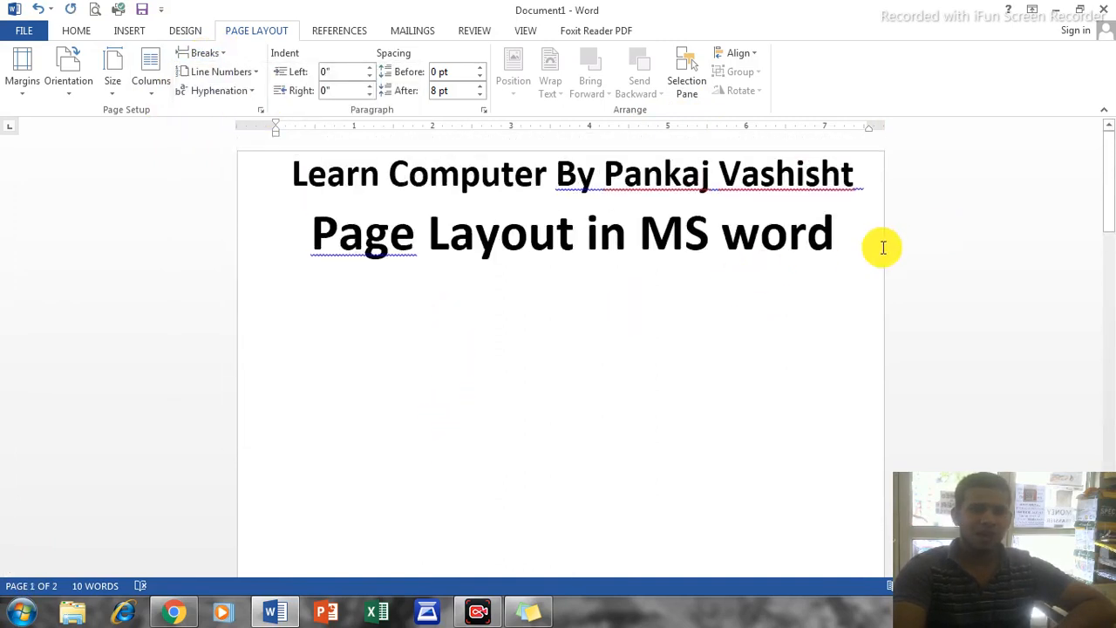
{"action": "scroll", "coordinate": [820, 353], "scroll_direction": "up", "scroll_amount": 5}
{"action": "scroll", "coordinate": [796, 381], "scroll_direction": "down", "scroll_amount": 8}
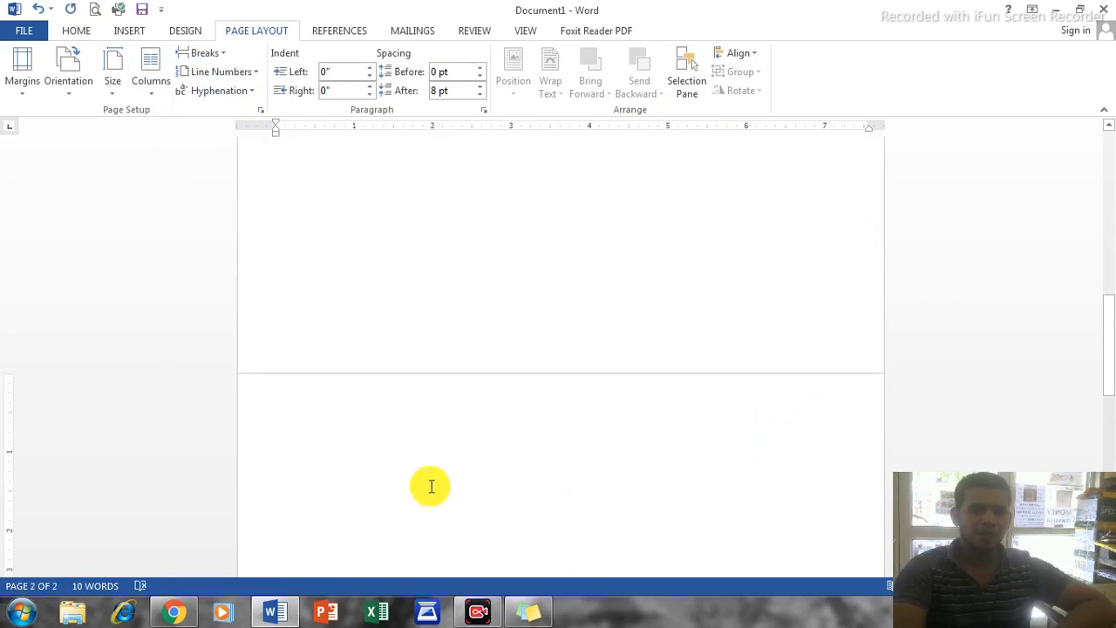
Check the second page of the document and review the available page and section break types.
{"action": "scroll", "coordinate": [543, 453], "scroll_direction": "down", "scroll_amount": 3}
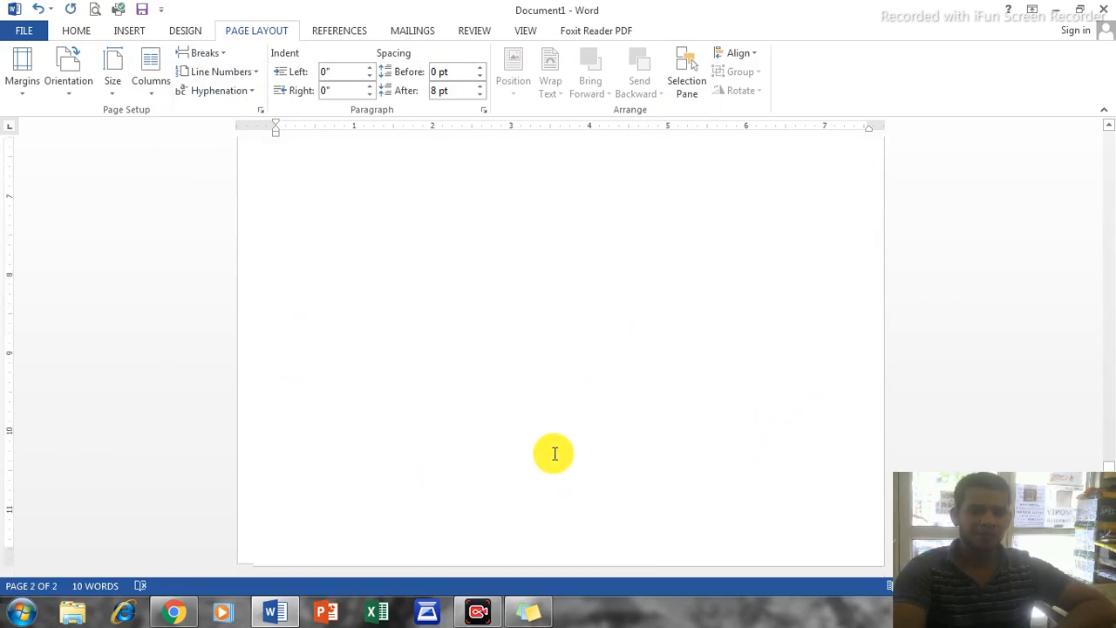
{"action": "scroll", "coordinate": [541, 440], "scroll_direction": "up", "scroll_amount": 10}
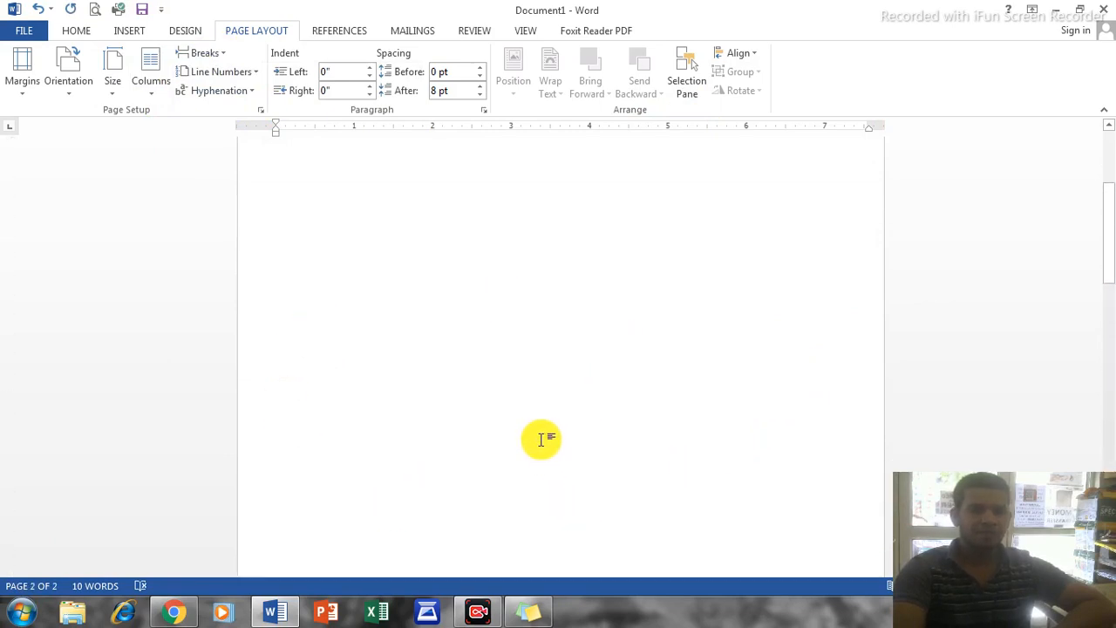
{"action": "left_click", "coordinate": [218, 55]}
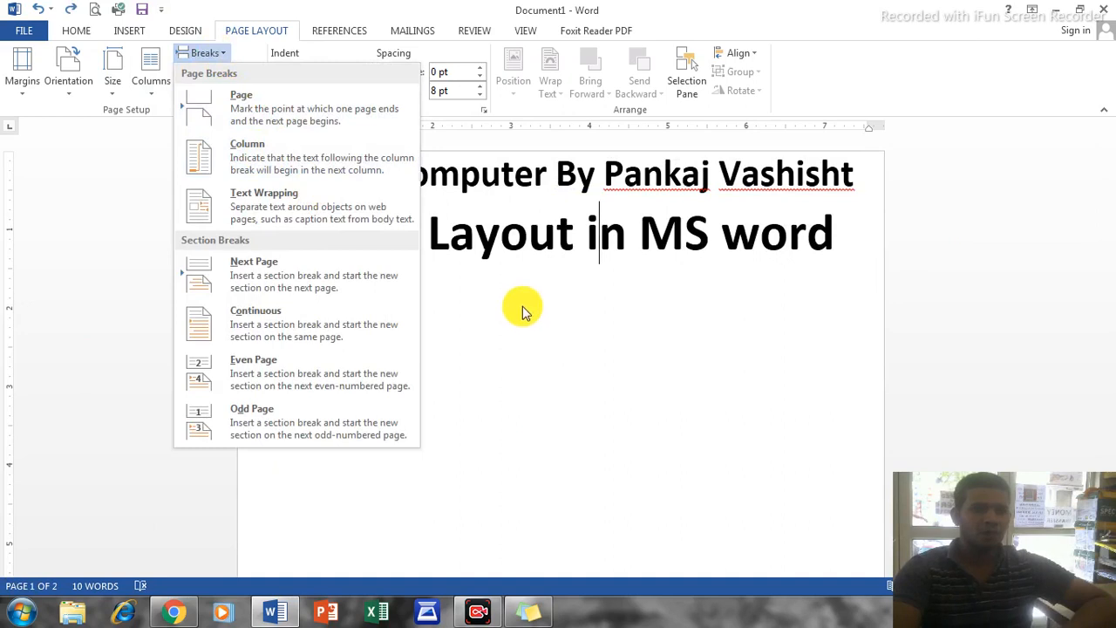
{"action": "left_click", "coordinate": [488, 301]}
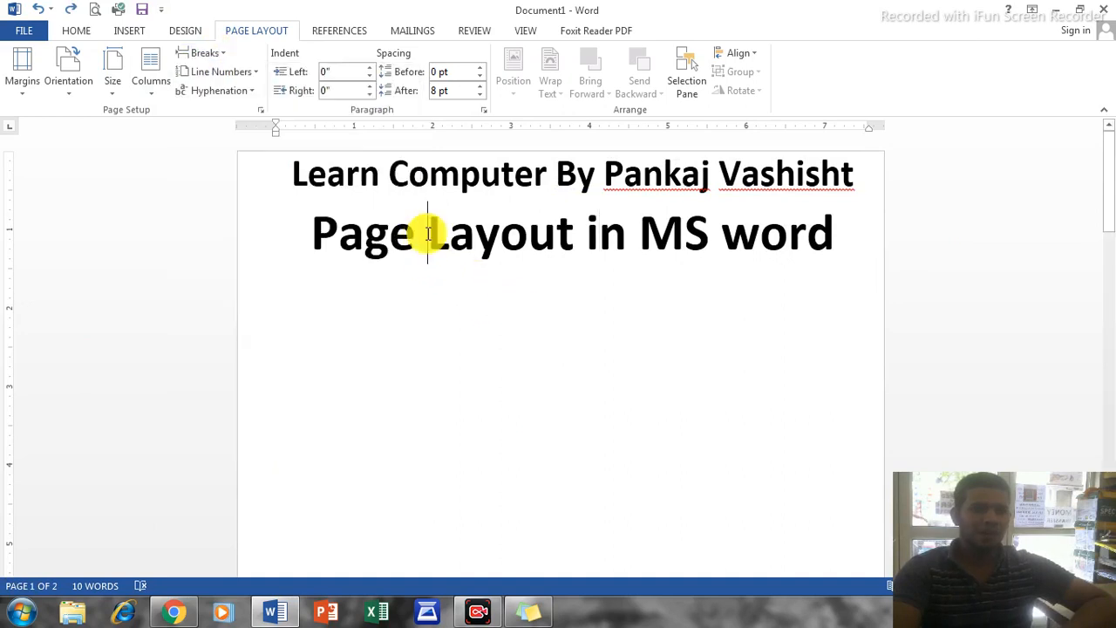
Insert a column break before "Layout" in the second heading and check how the text splits across the pages.
{"action": "left_click", "coordinate": [218, 52]}
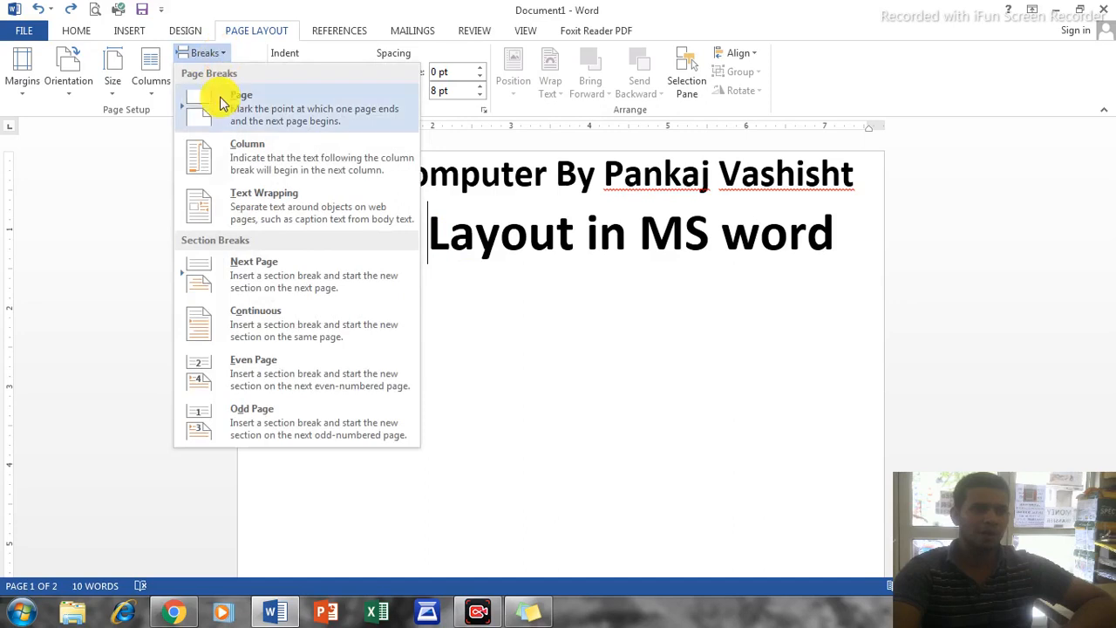
{"action": "left_click", "coordinate": [297, 165]}
{"action": "scroll", "coordinate": [358, 222], "scroll_direction": "down", "scroll_amount": 8}
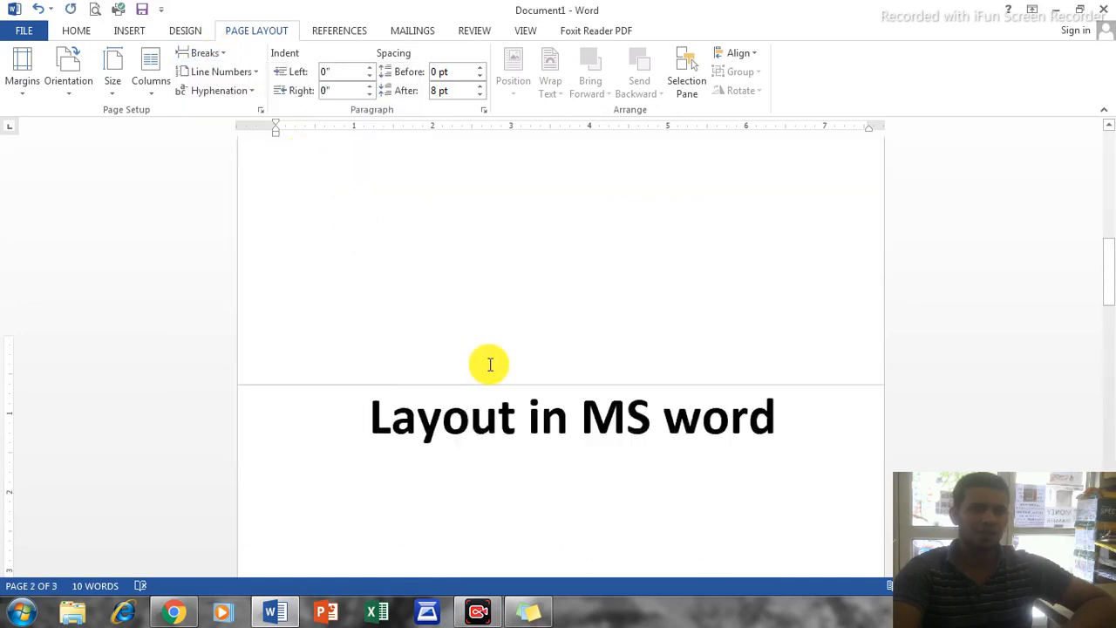
{"action": "scroll", "coordinate": [471, 340], "scroll_direction": "down", "scroll_amount": 1}
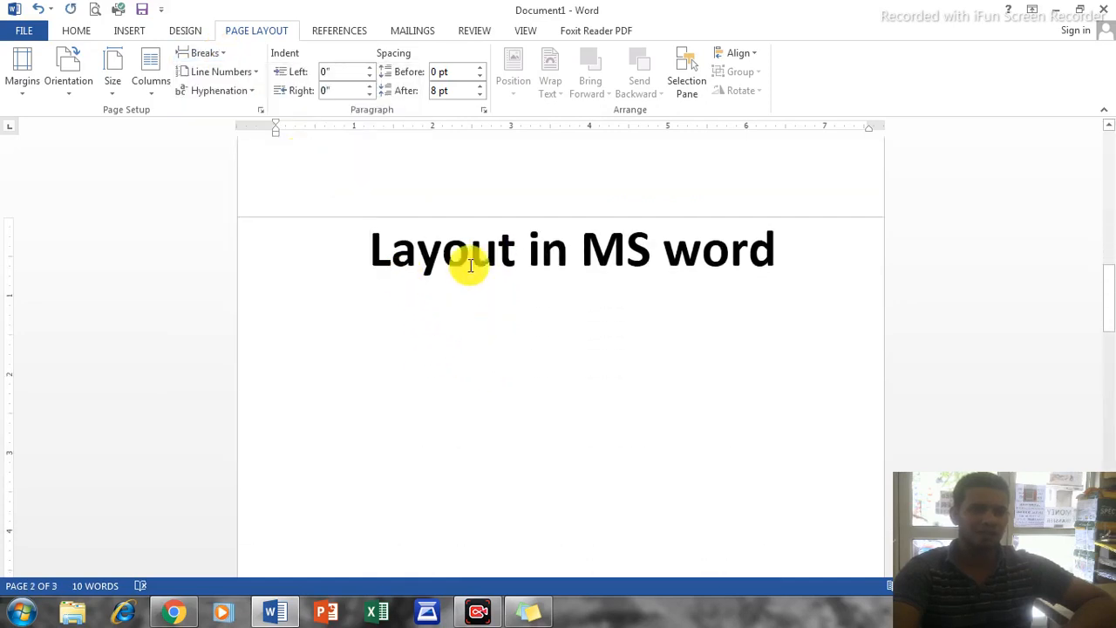
{"action": "scroll", "coordinate": [628, 371], "scroll_direction": "up", "scroll_amount": 5}
{"action": "scroll", "coordinate": [599, 375], "scroll_direction": "up", "scroll_amount": 12}
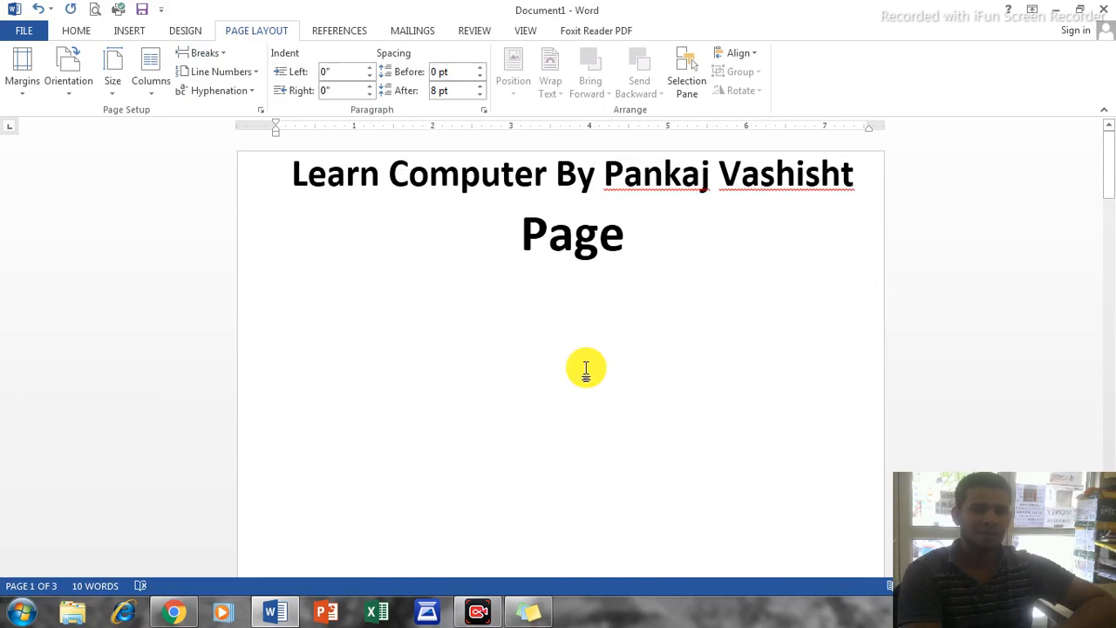
Remove the column break from the second heading and review the other break types.
{"action": "key", "text": "Delete"}
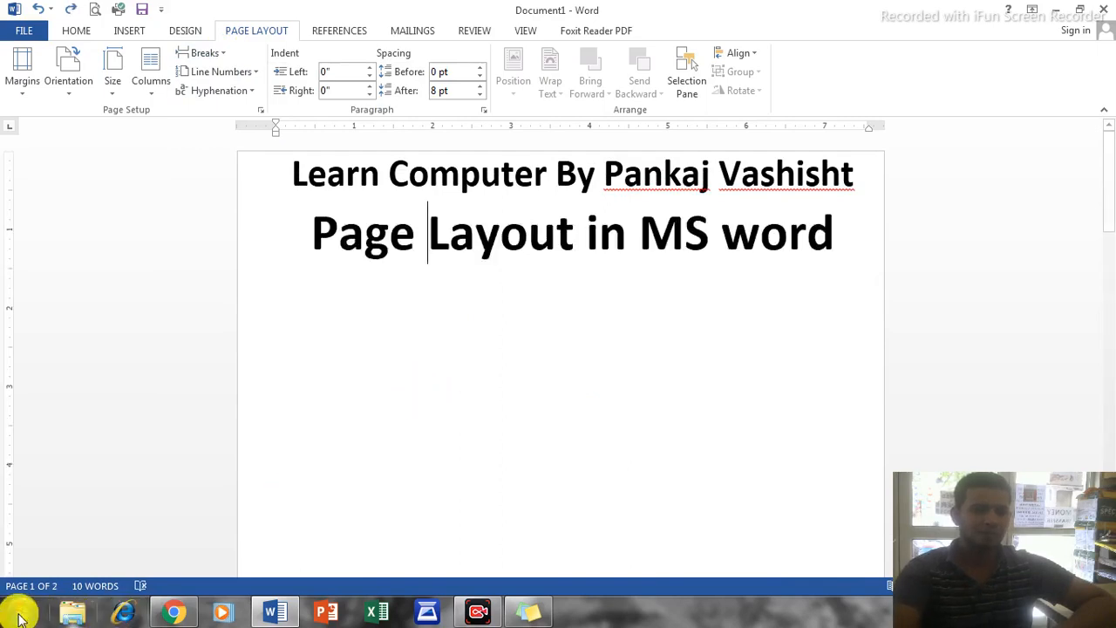
{"action": "key", "text": "End"}
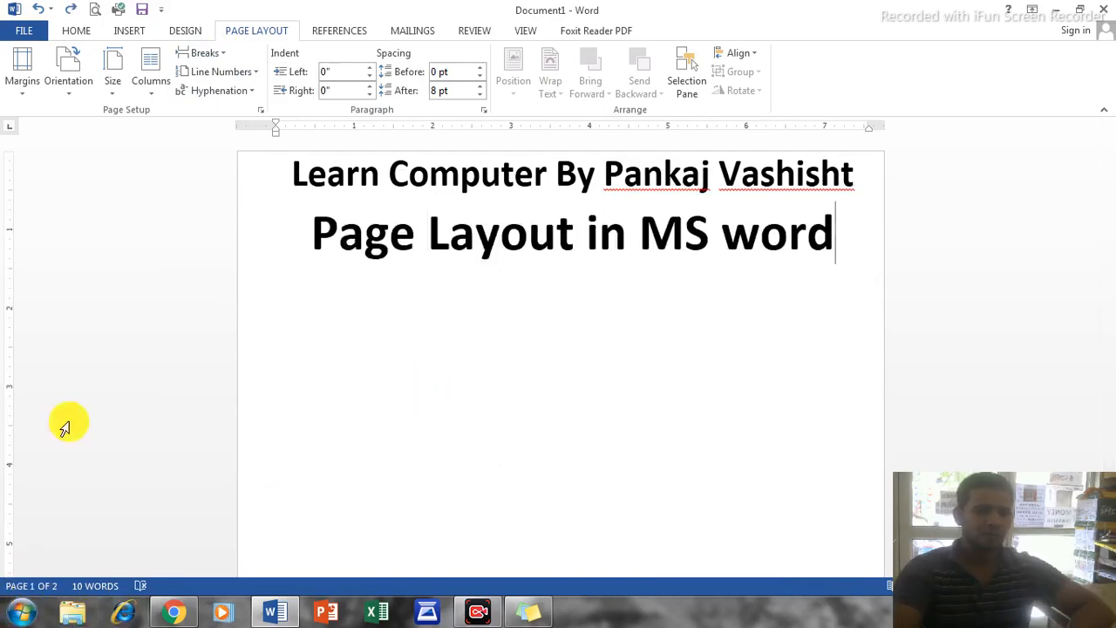
{"action": "left_click", "coordinate": [223, 54]}
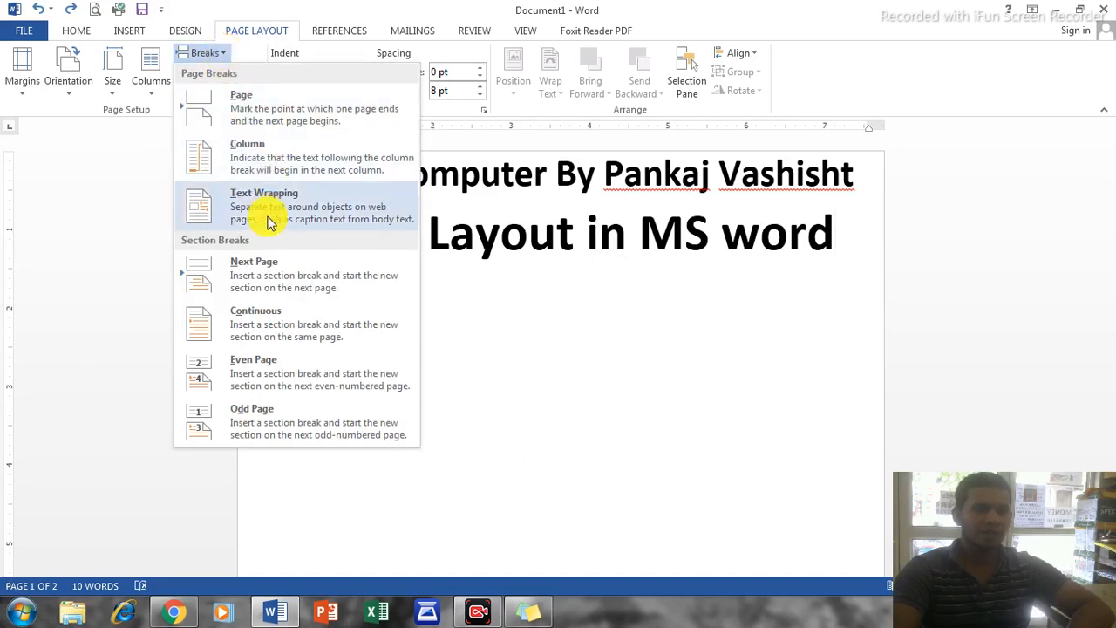
{"action": "left_click", "coordinate": [566, 299]}
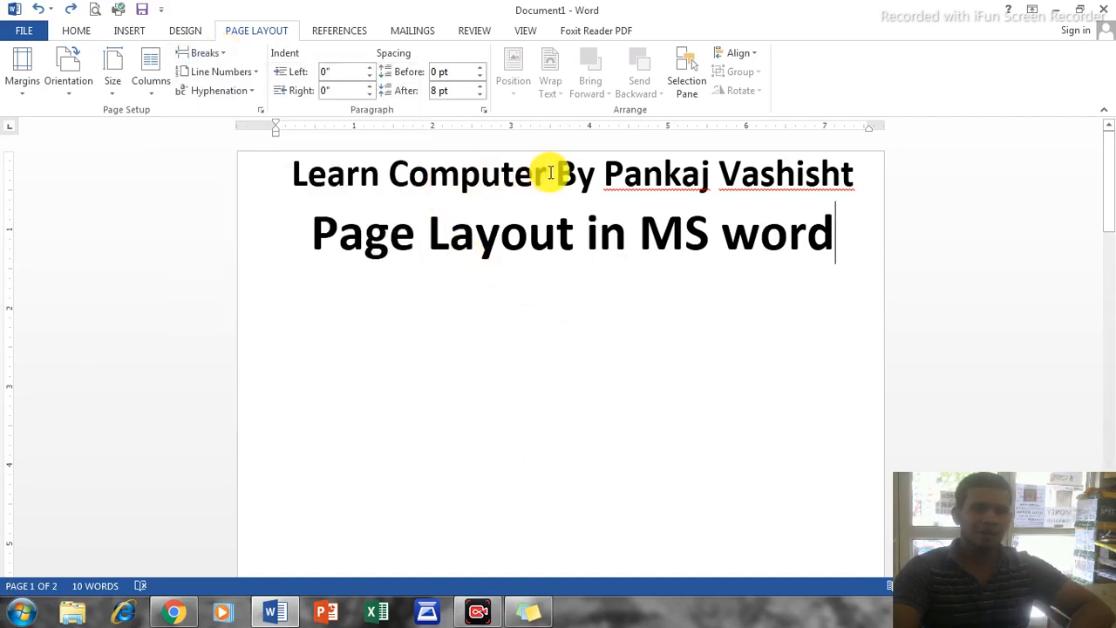
Insert a text wrapping break before "By" in the first heading and remove it again.
{"action": "left_click", "coordinate": [214, 54]}
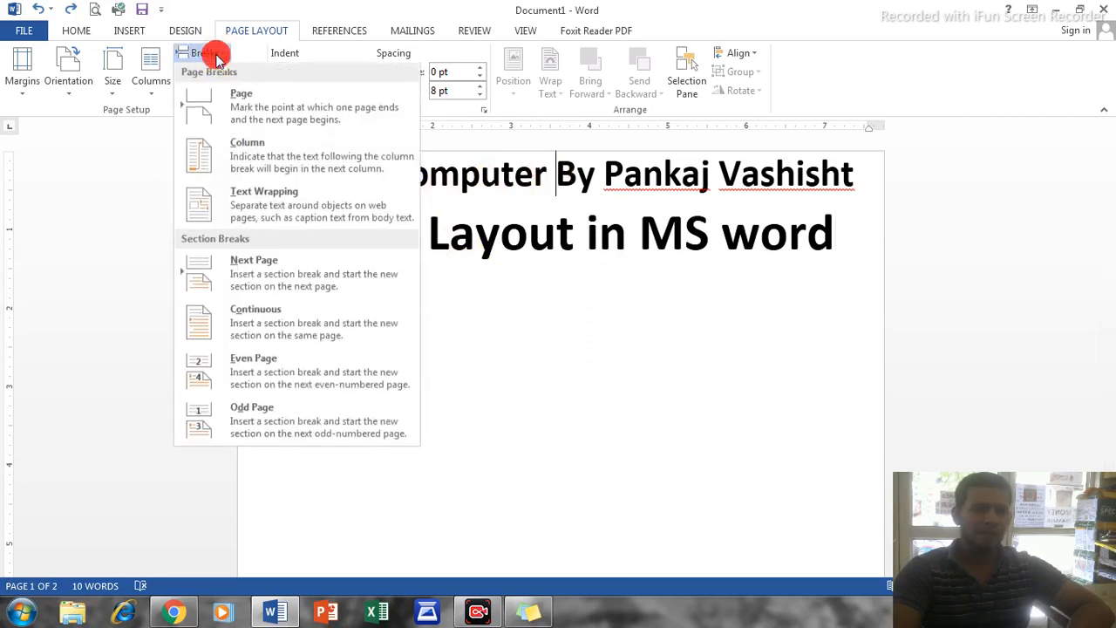
{"action": "left_click", "coordinate": [275, 209]}
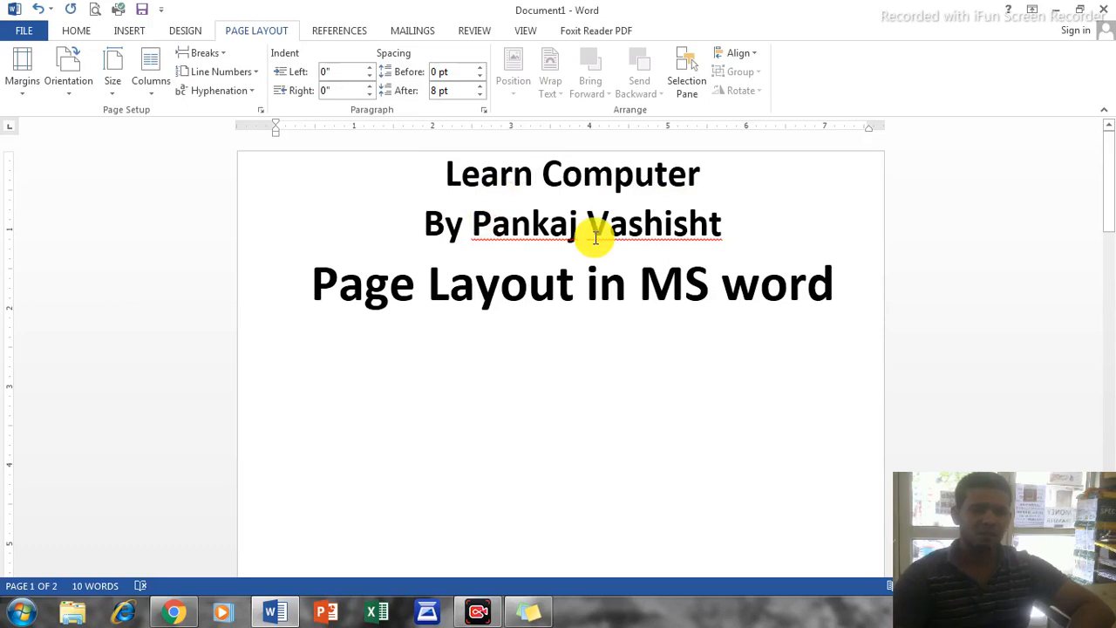
{"action": "key", "text": "BackSpace"}
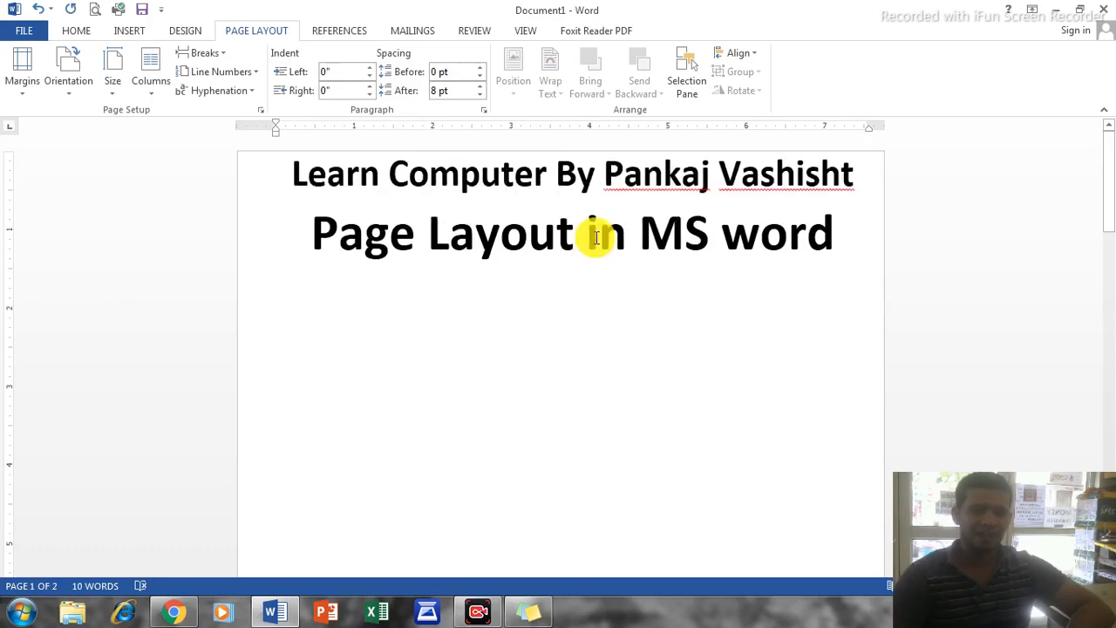
Compare a new paragraph with a plain line break before "By", rejoining the first heading after each one.
{"action": "key", "text": "Return"}
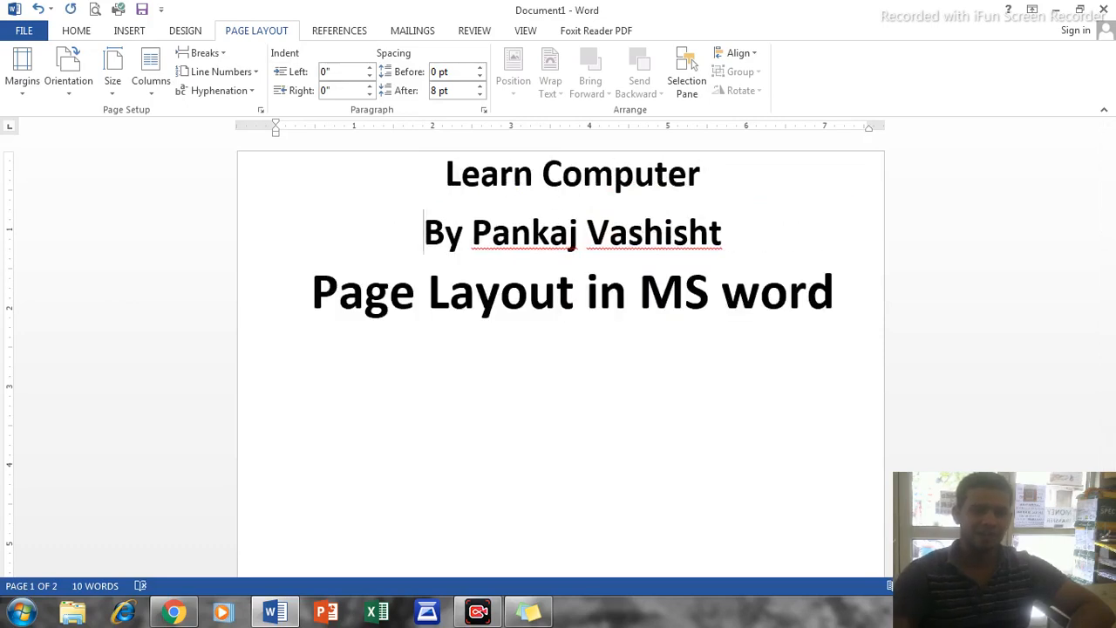
{"action": "key", "text": "BackSpace"}
{"action": "key", "text": "BackSpace"}
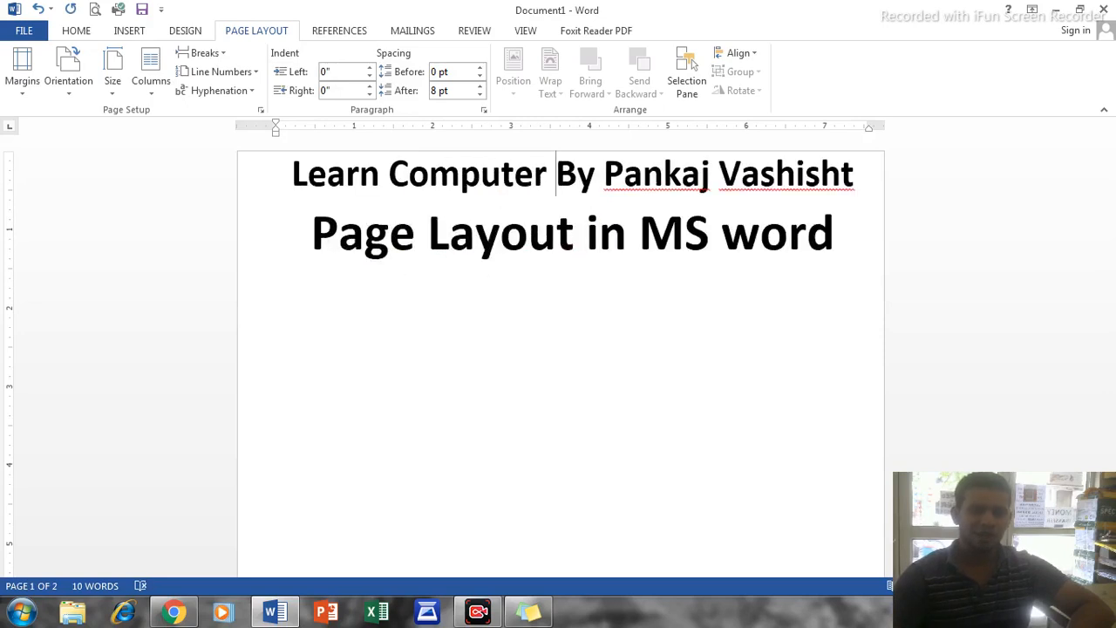
{"action": "key", "text": "Return"}
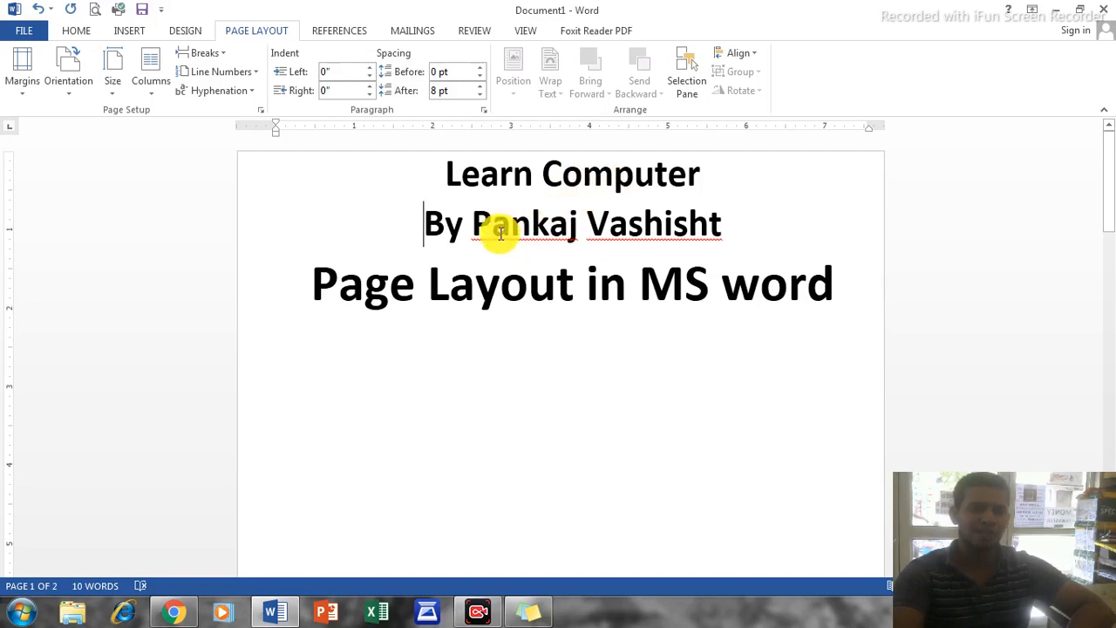
{"action": "key", "text": "BackSpace"}
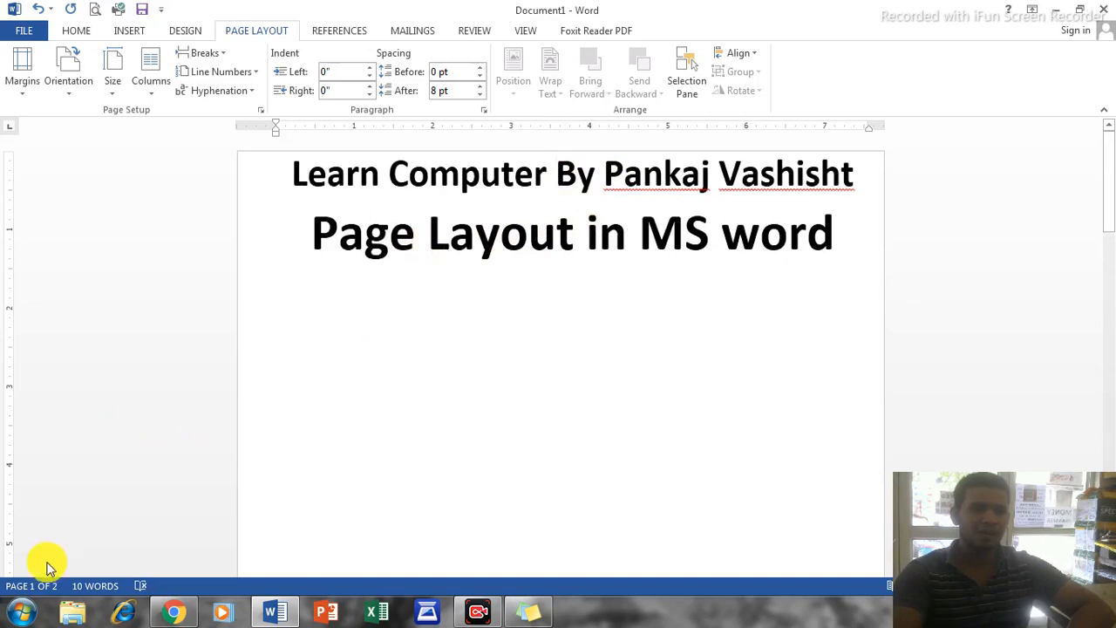
{"action": "key", "text": "ctrl+z"}
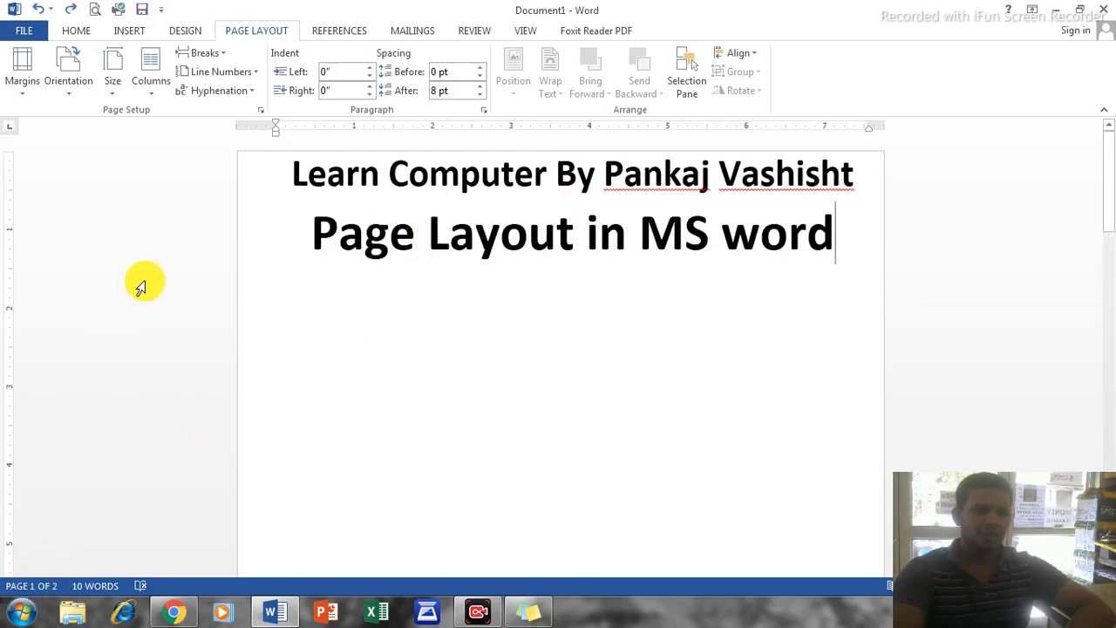
Insert a Next Page section break after "By" in the first heading and check the text on both pages.
{"action": "left_click", "coordinate": [219, 52]}
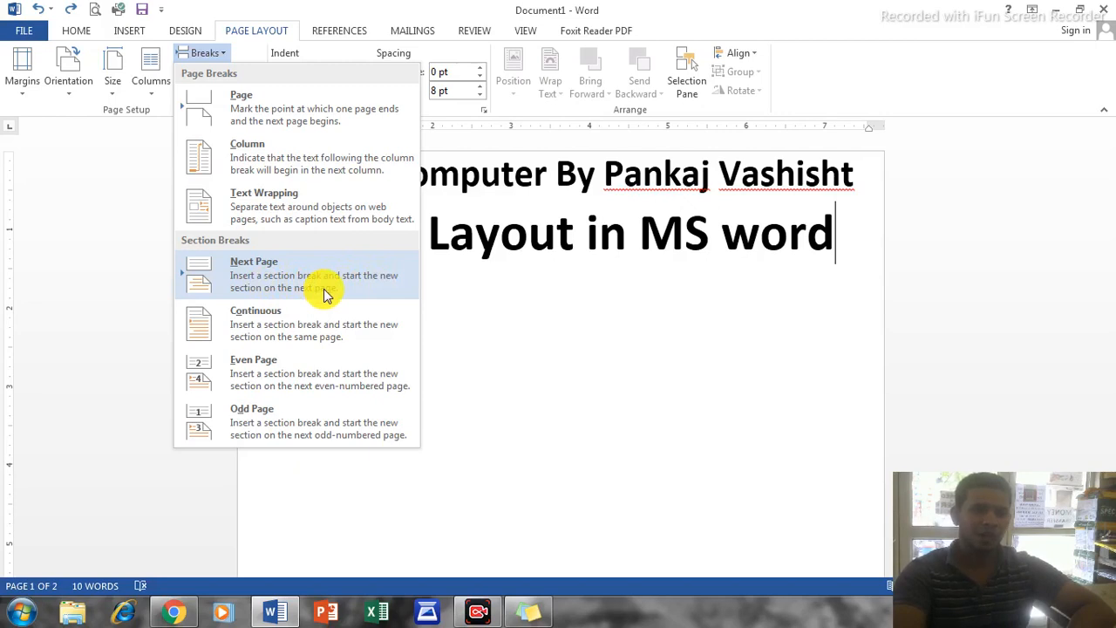
{"action": "left_click", "coordinate": [460, 286]}
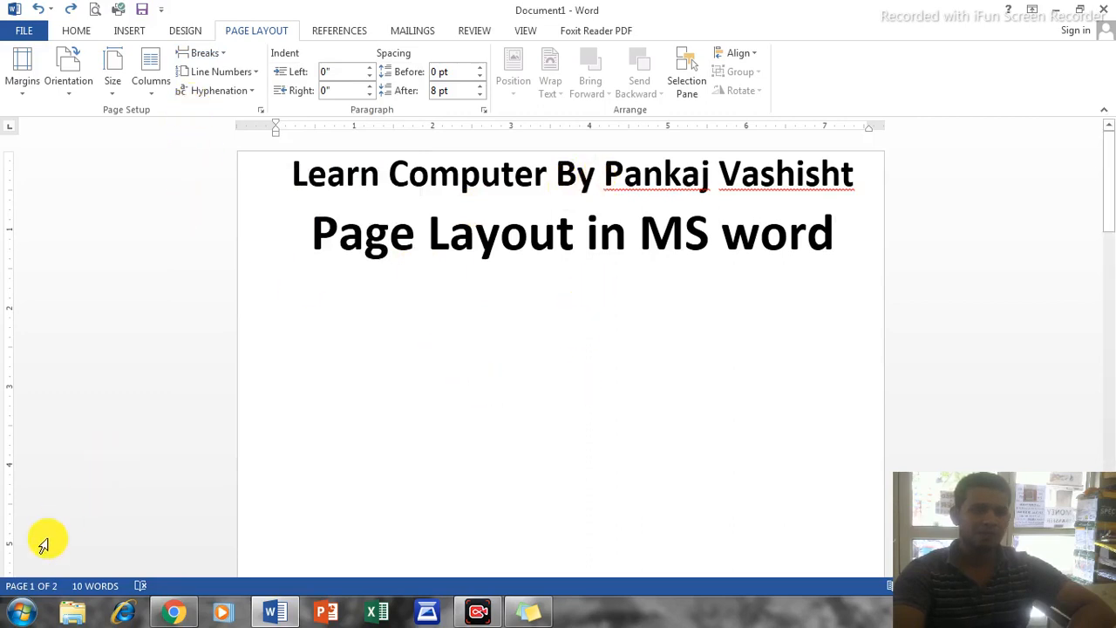
{"action": "left_click", "coordinate": [218, 54]}
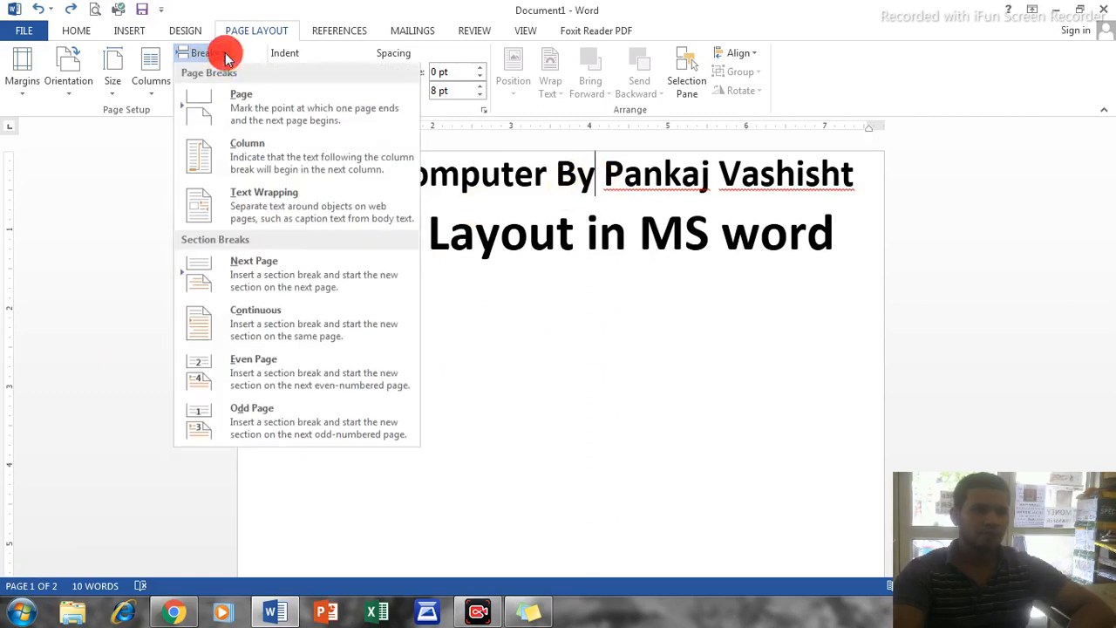
{"action": "left_click", "coordinate": [286, 288]}
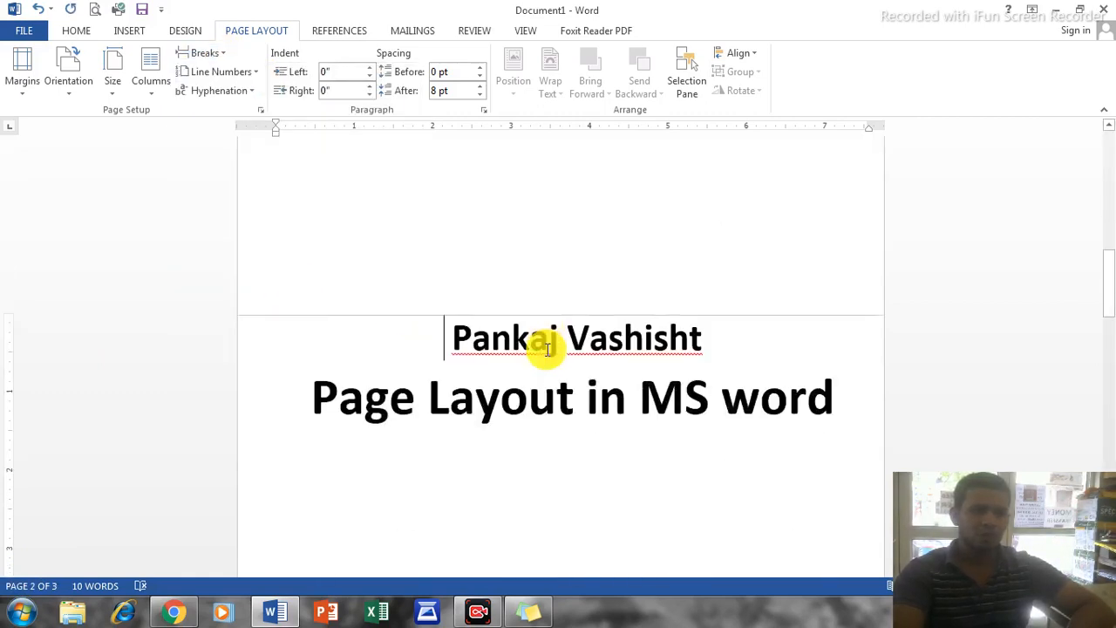
{"action": "scroll", "coordinate": [545, 344], "scroll_direction": "down", "scroll_amount": 4}
{"action": "scroll", "coordinate": [524, 338], "scroll_direction": "up", "scroll_amount": 3}
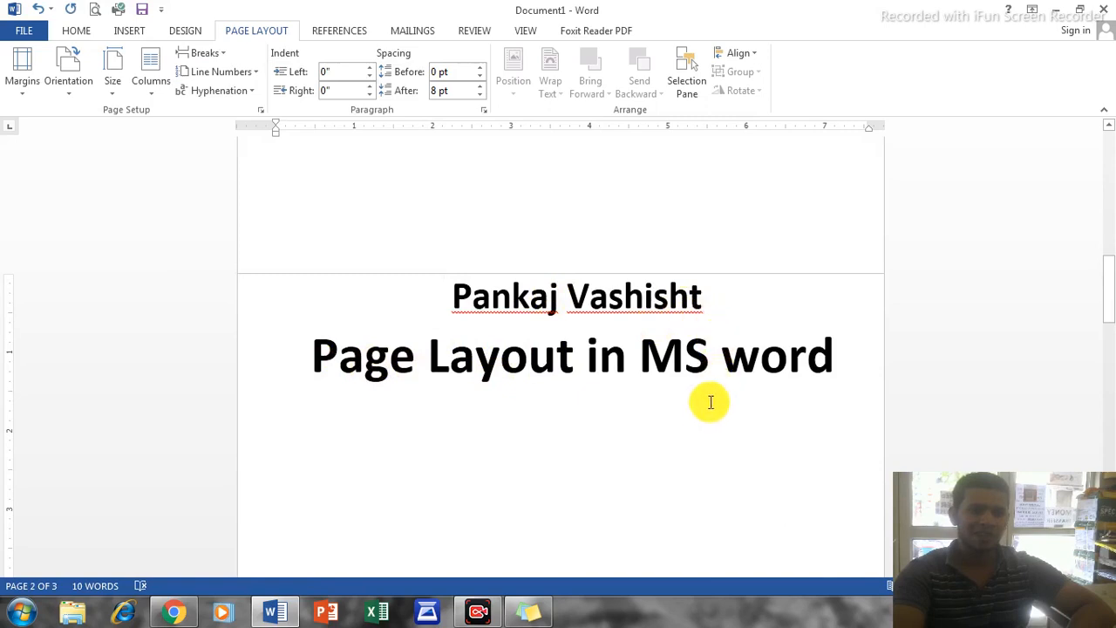
{"action": "scroll", "coordinate": [575, 422], "scroll_direction": "up", "scroll_amount": 15}
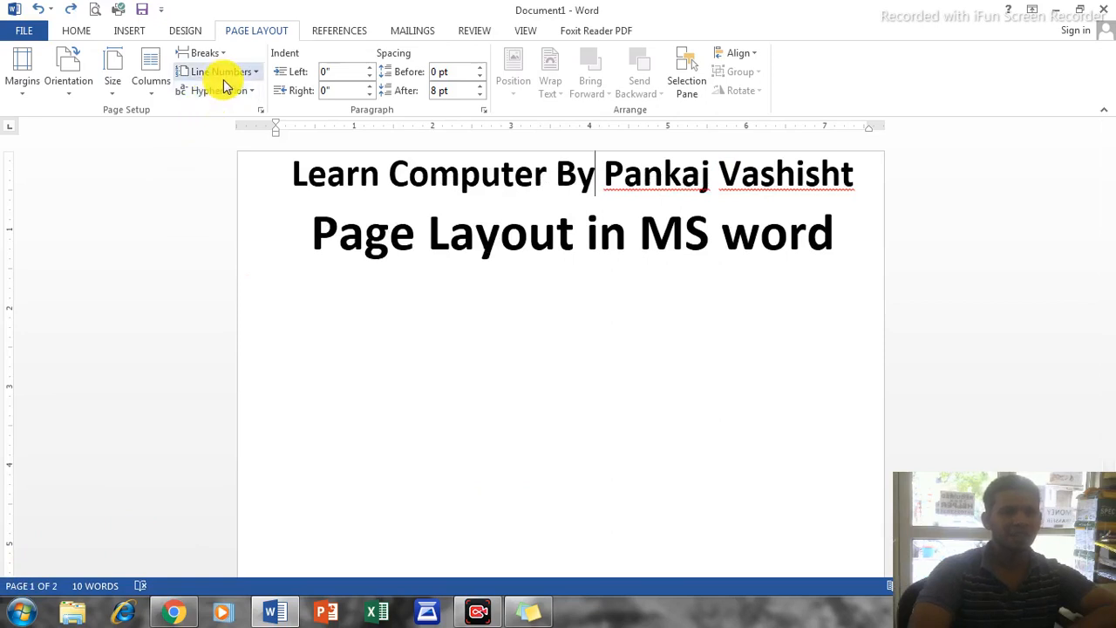
Insert a Continuous section break after "By" in the first heading and review the remaining section break types.
{"action": "left_click", "coordinate": [218, 52]}
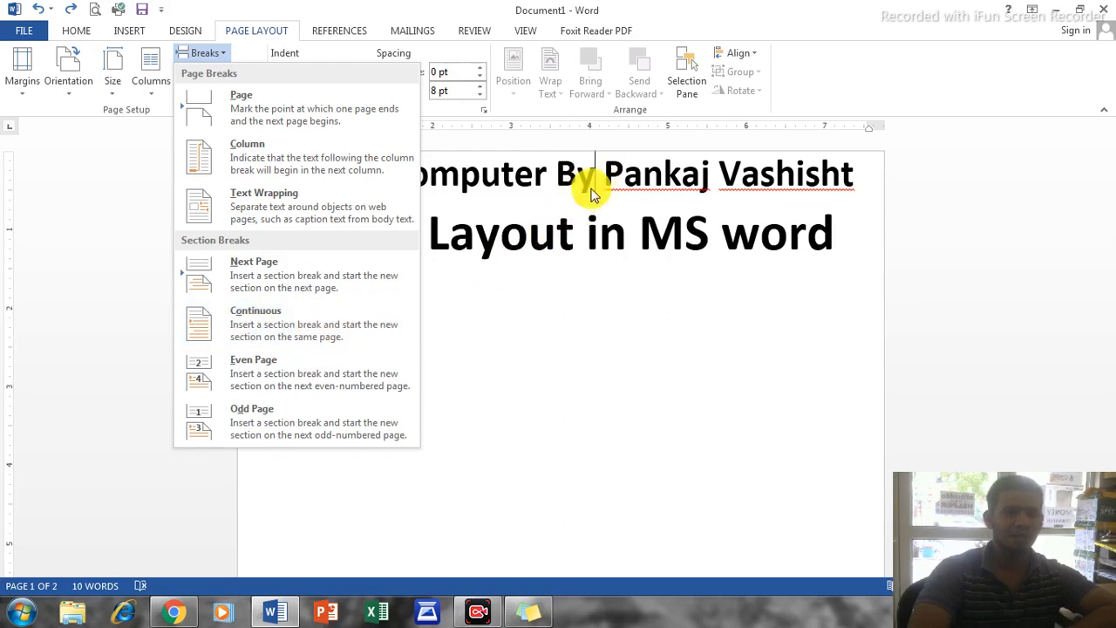
{"action": "left_click", "coordinate": [293, 334]}
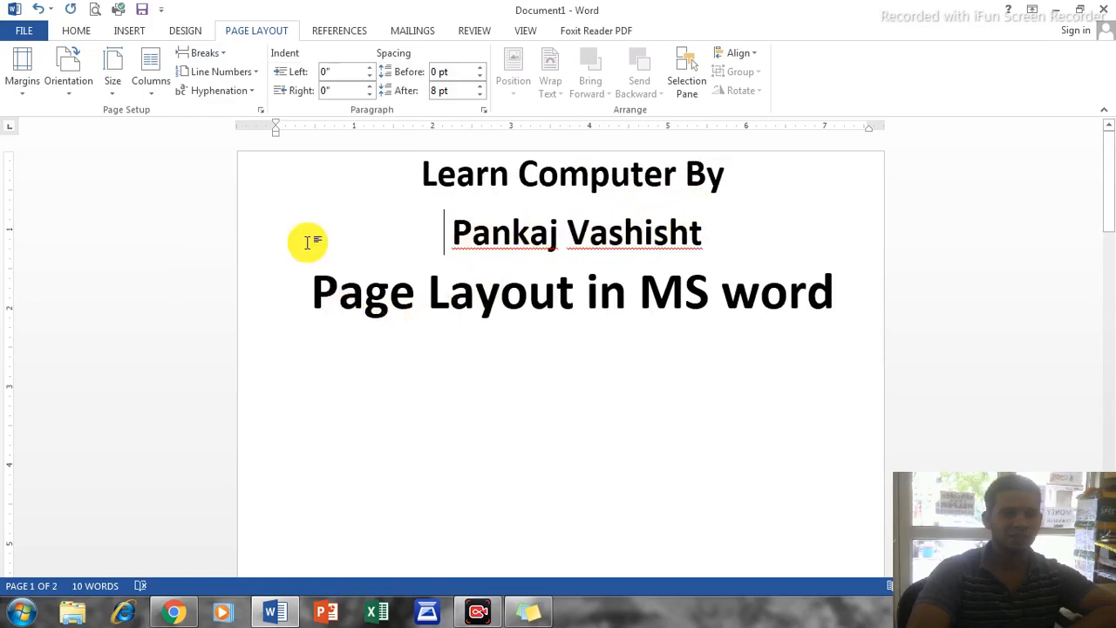
{"action": "left_click", "coordinate": [222, 54]}
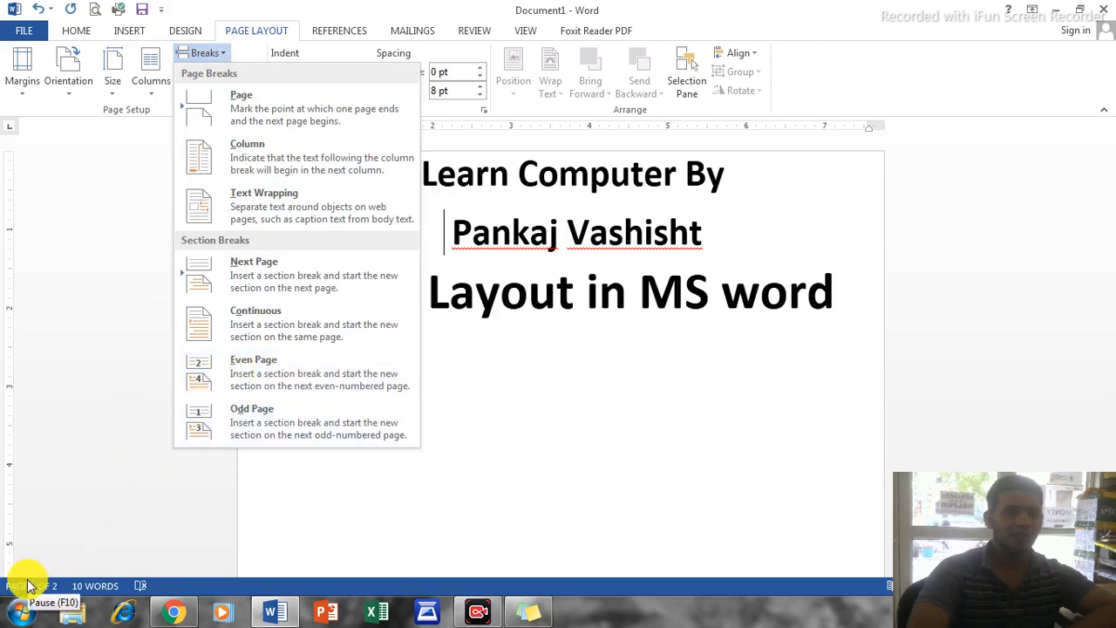
{"action": "key", "text": "Escape"}
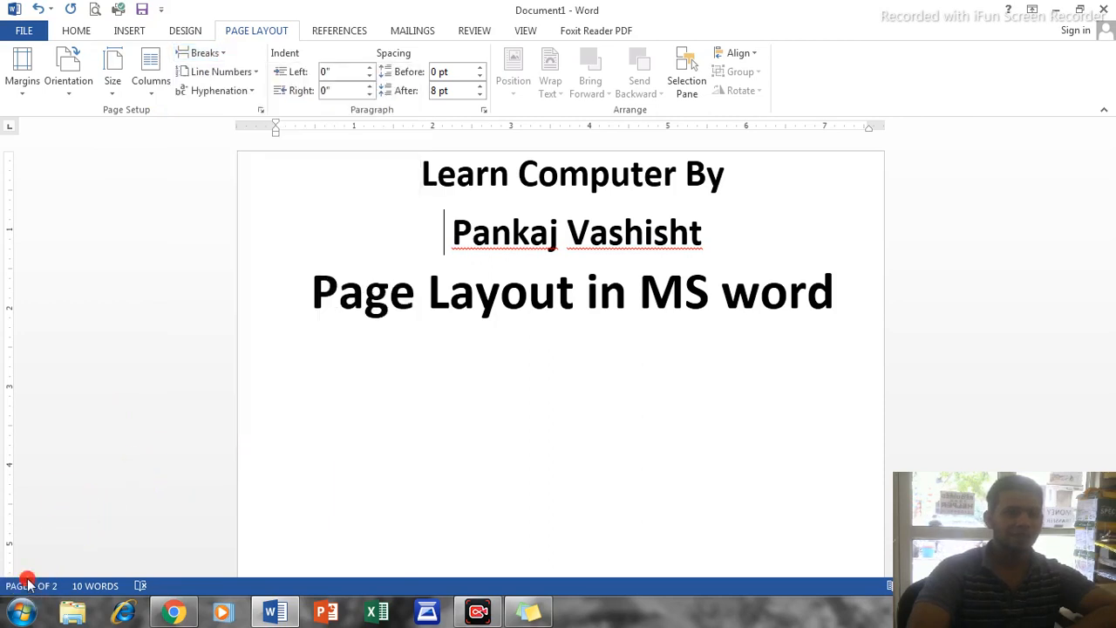
Insert an Even Page section break before "also type a keyword" in the first body paragraph and check the following page.
{"action": "left_click", "coordinate": [209, 52]}
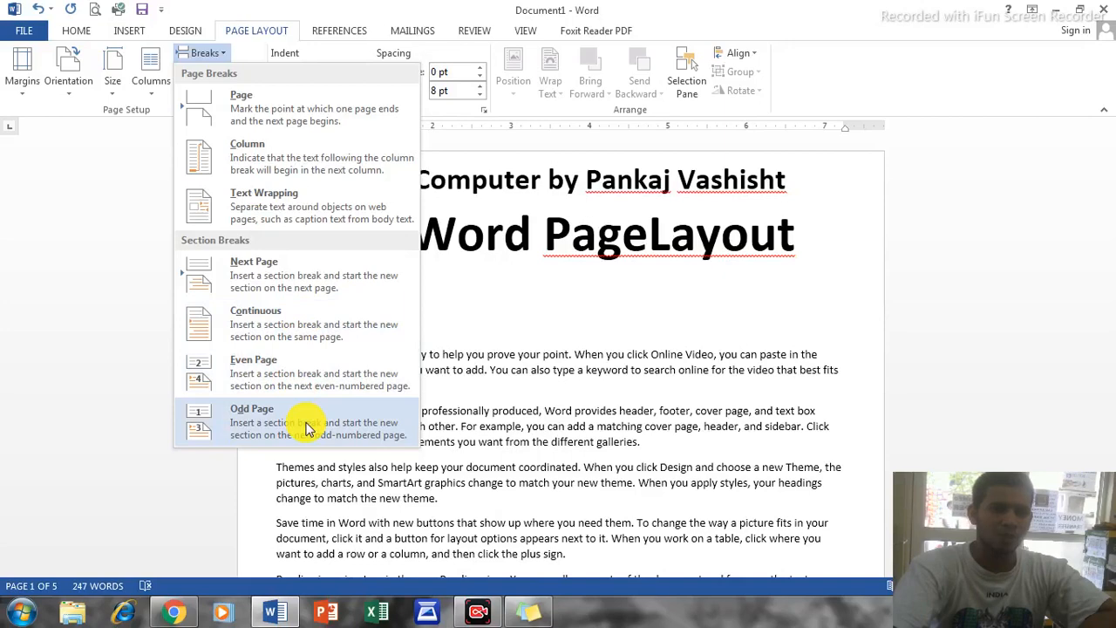
{"action": "left_click", "coordinate": [528, 370]}
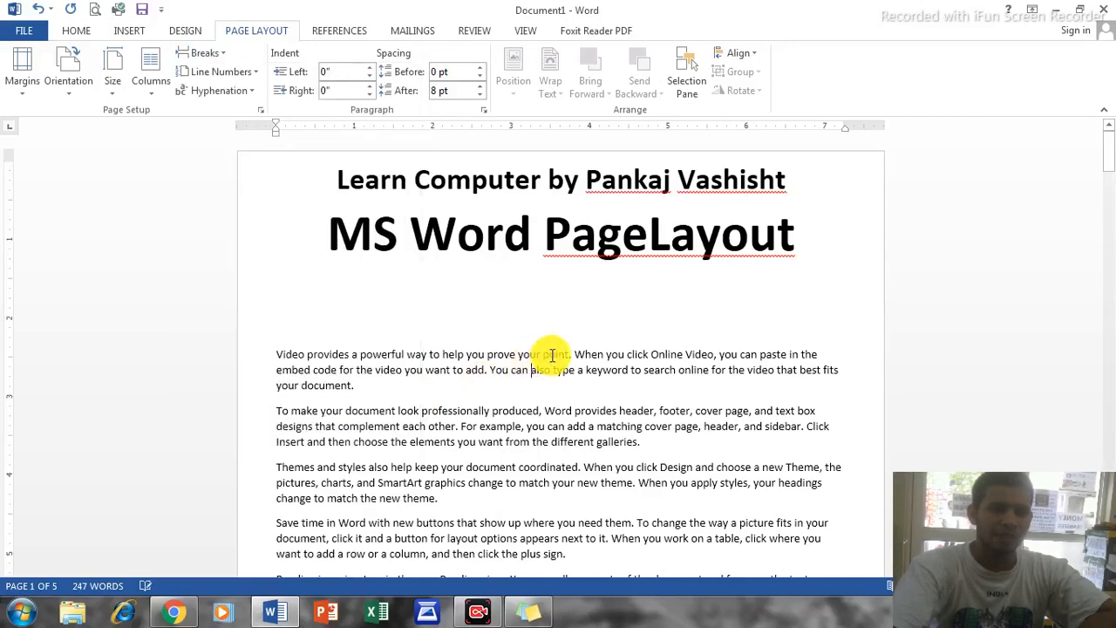
{"action": "left_click", "coordinate": [209, 52]}
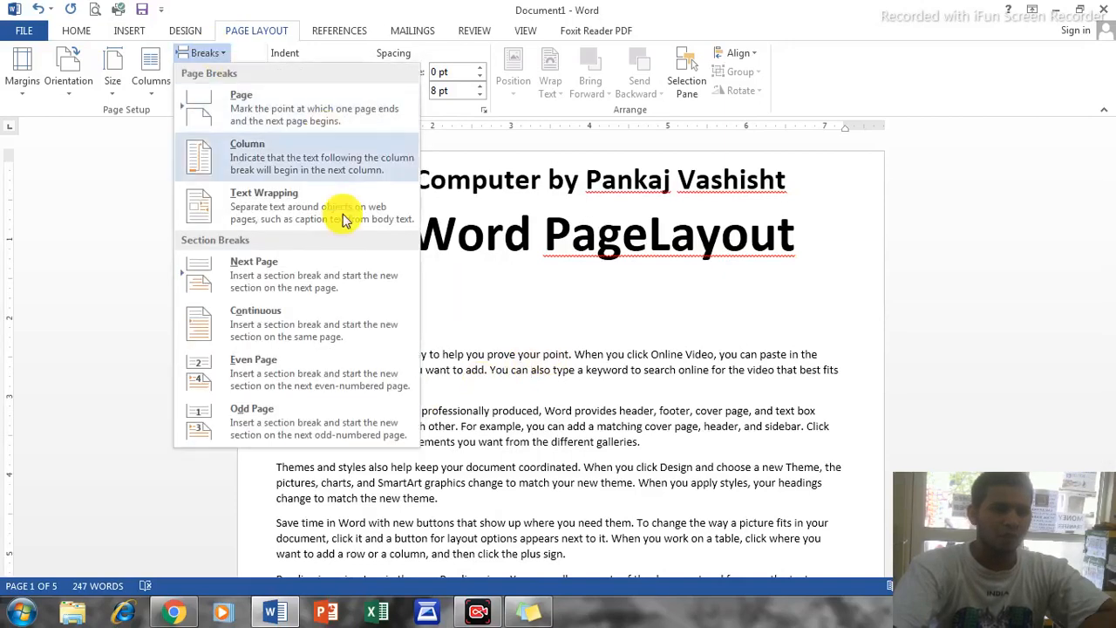
{"action": "left_click", "coordinate": [293, 369]}
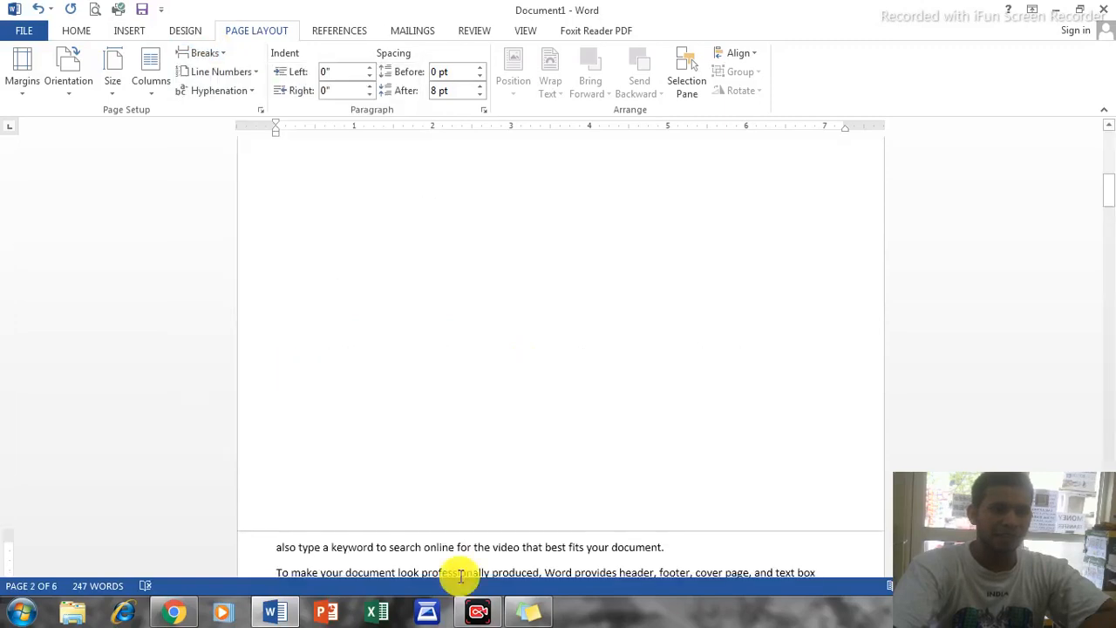
{"action": "scroll", "coordinate": [489, 549], "scroll_direction": "down", "scroll_amount": 5}
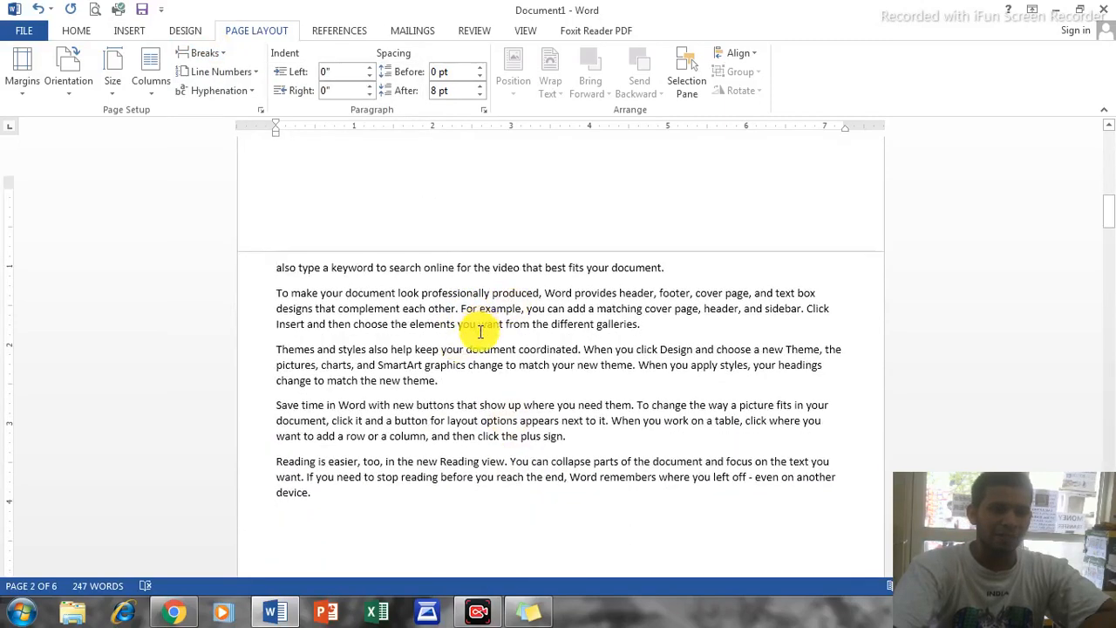
Try the remaining section break type before "also type a keyword" in the first body paragraph.
{"action": "scroll", "coordinate": [479, 331], "scroll_direction": "down", "scroll_amount": 1}
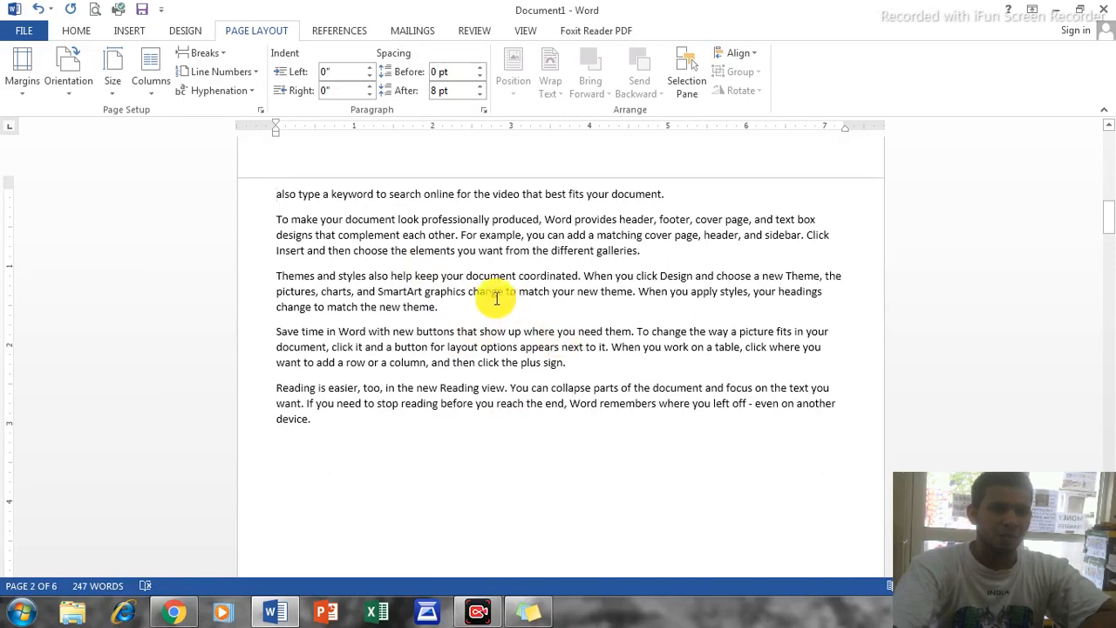
{"action": "left_click", "coordinate": [218, 53]}
{"action": "left_click", "coordinate": [282, 440]}
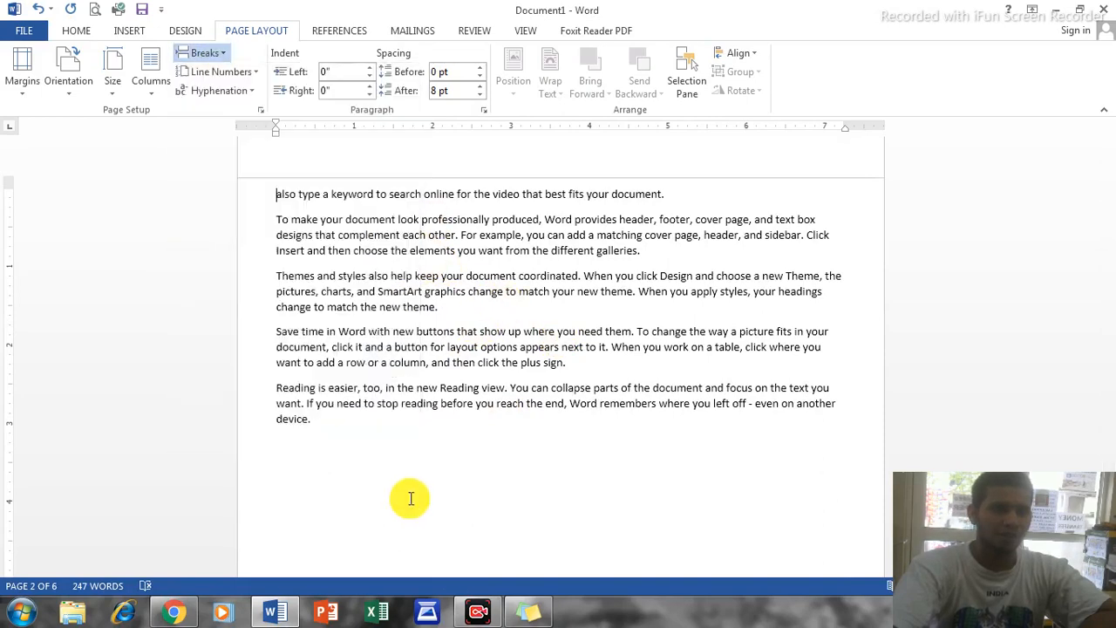
Turn on Continuous line numbering and check how the line numbers run across the following pages.
{"action": "left_click", "coordinate": [246, 76]}
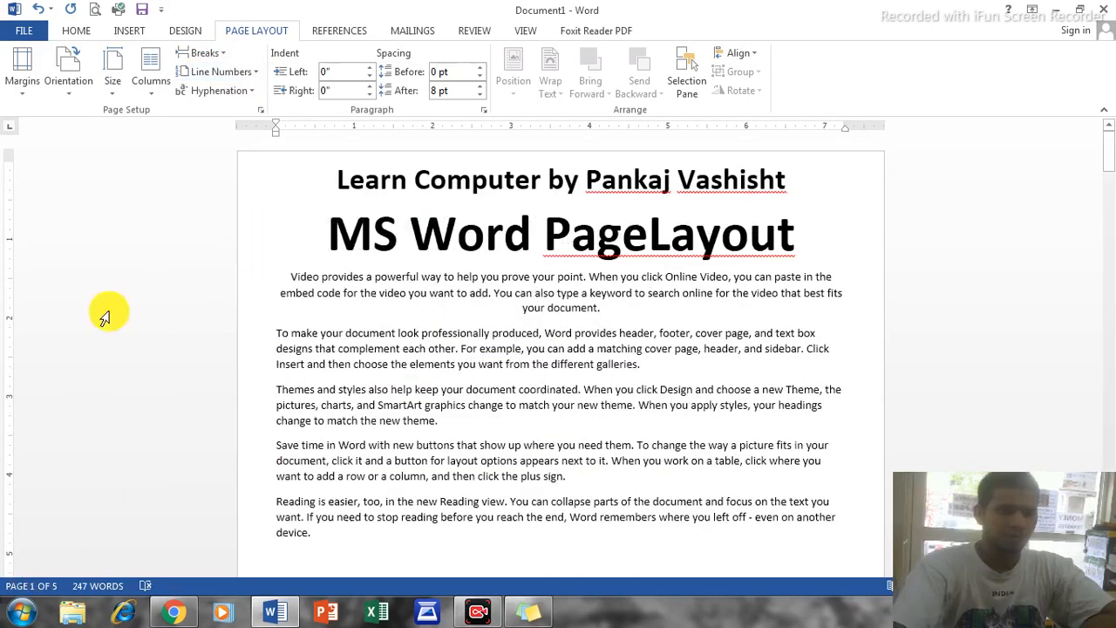
{"action": "left_click", "coordinate": [234, 73]}
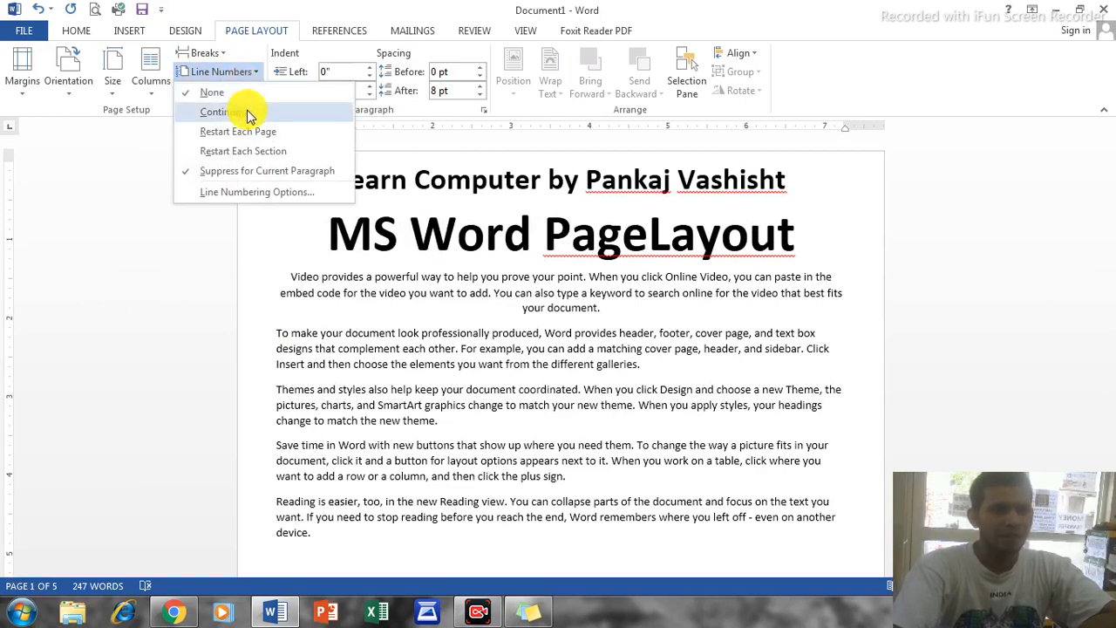
{"action": "left_click", "coordinate": [250, 113]}
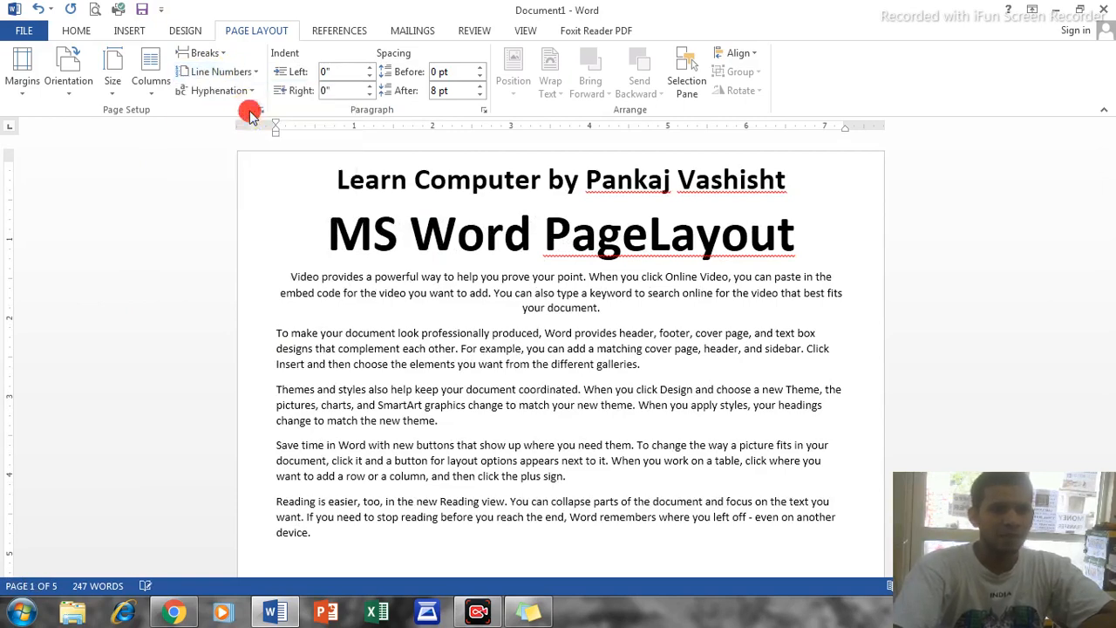
{"action": "scroll", "coordinate": [340, 349], "scroll_direction": "down", "scroll_amount": 3}
{"action": "scroll", "coordinate": [274, 282], "scroll_direction": "down", "scroll_amount": 8}
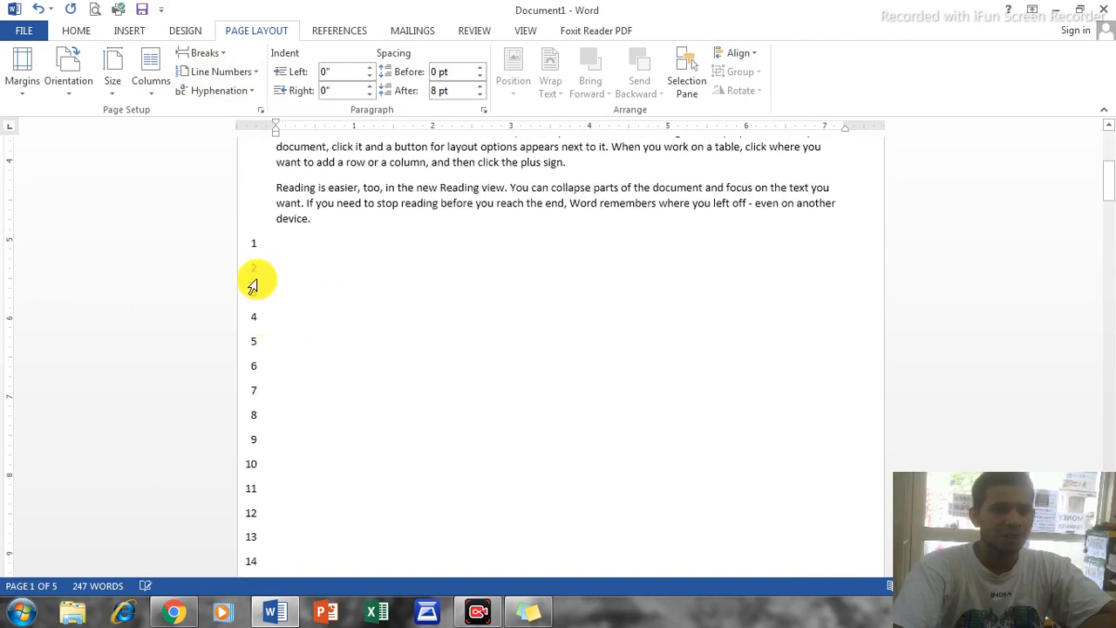
{"action": "scroll", "coordinate": [277, 402], "scroll_direction": "down", "scroll_amount": 9}
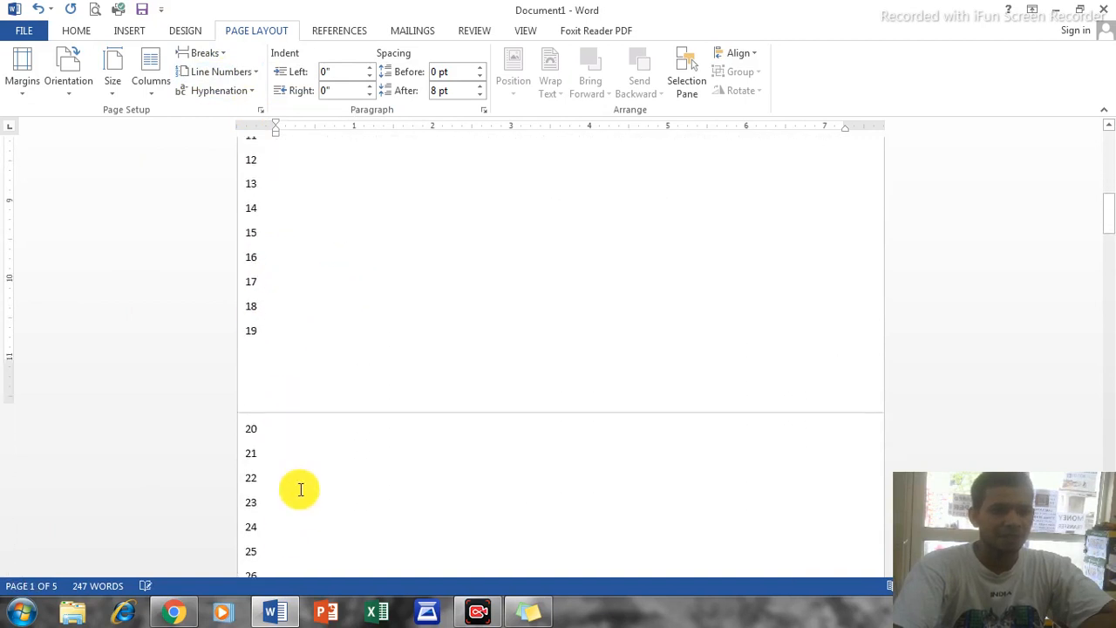
{"action": "scroll", "coordinate": [302, 470], "scroll_direction": "down", "scroll_amount": 7}
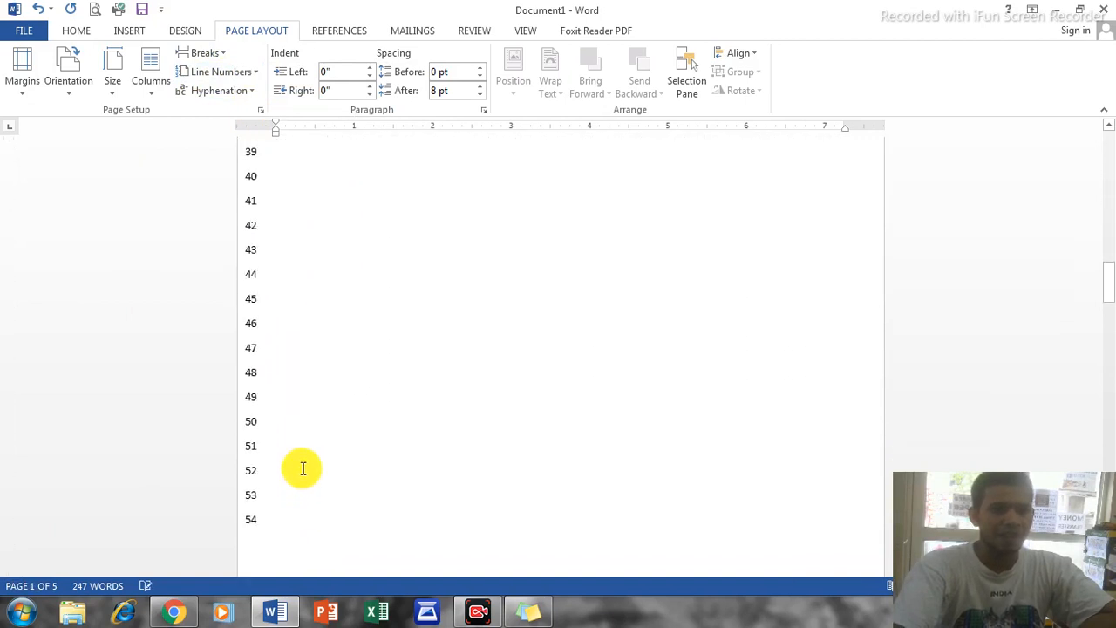
{"action": "scroll", "coordinate": [302, 469], "scroll_direction": "down", "scroll_amount": 8}
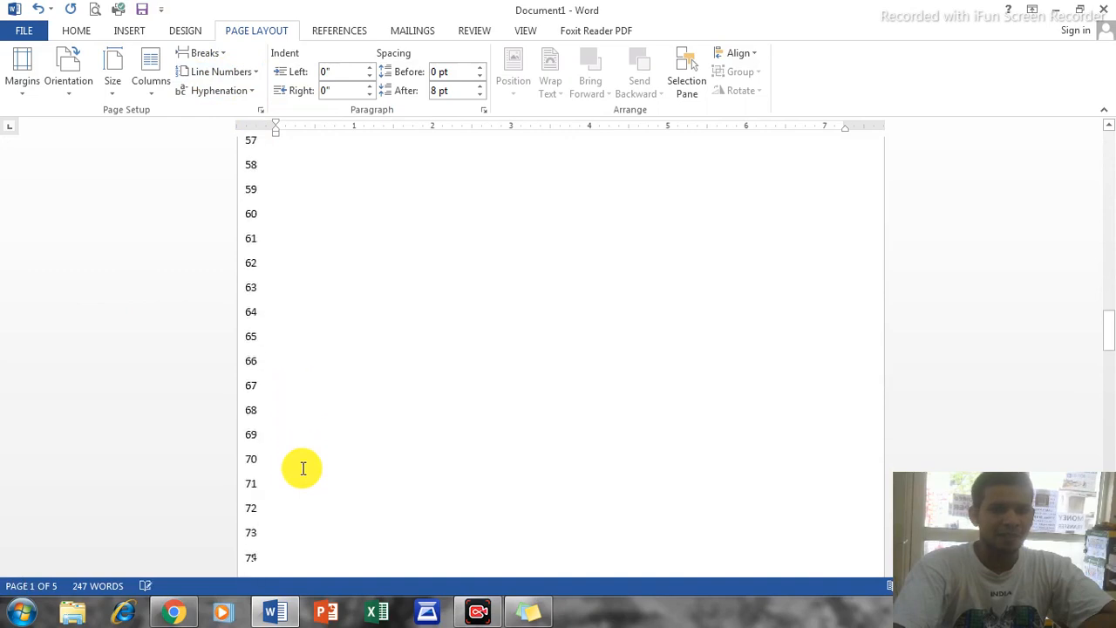
{"action": "scroll", "coordinate": [300, 460], "scroll_direction": "down", "scroll_amount": 8}
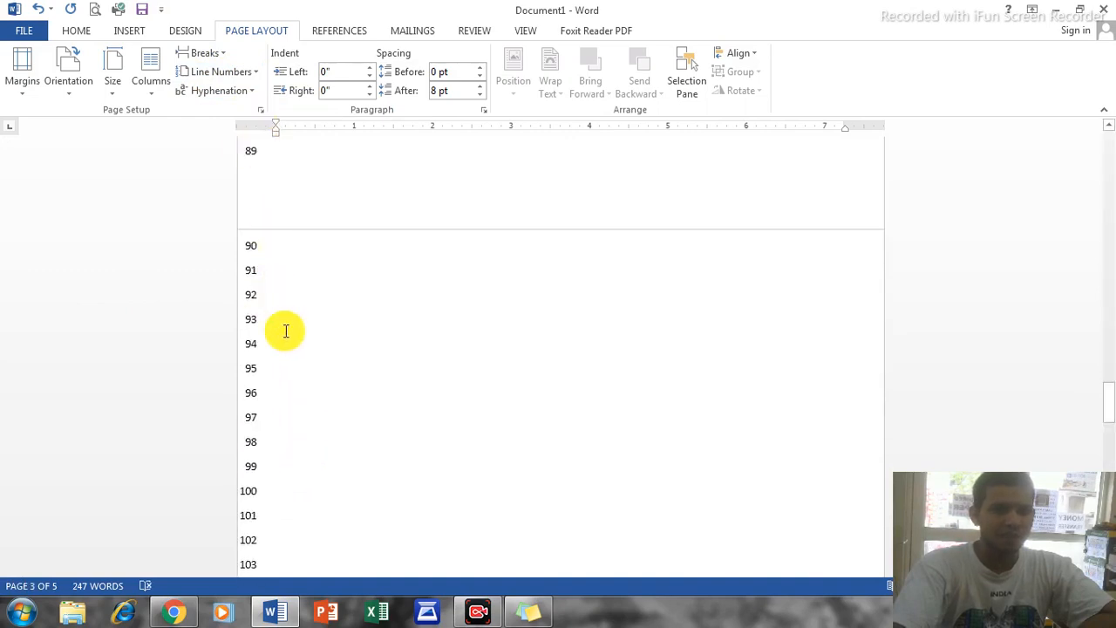
{"action": "scroll", "coordinate": [288, 335], "scroll_direction": "up", "scroll_amount": 10}
{"action": "scroll", "coordinate": [310, 342], "scroll_direction": "up", "scroll_amount": 18}
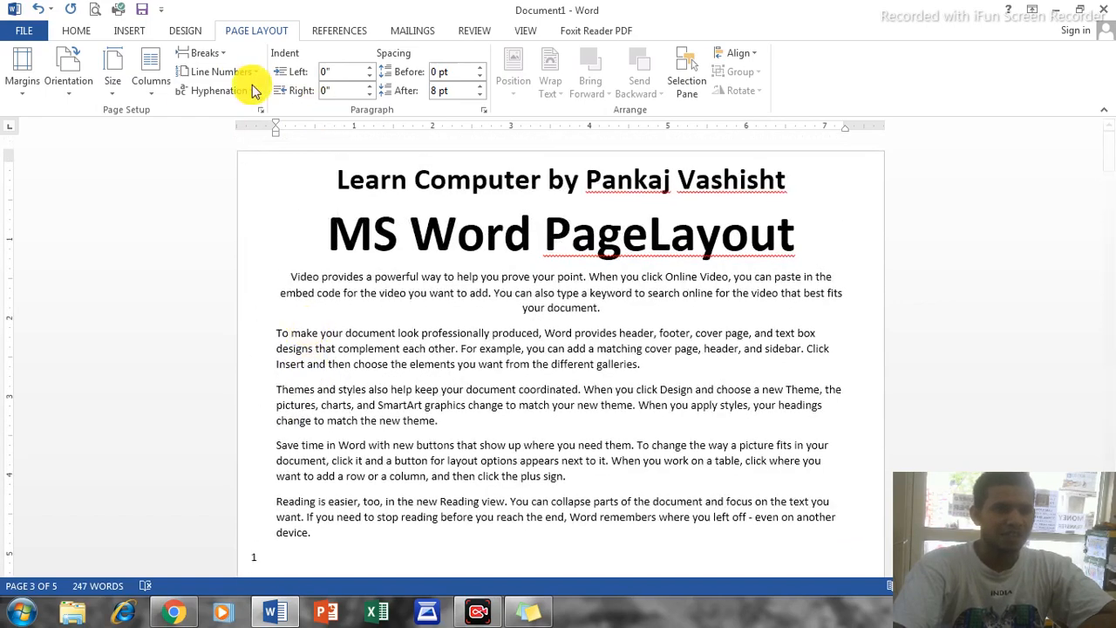
Switch line numbering to Restart Each Page and check the numbers where each new page begins.
{"action": "left_click", "coordinate": [223, 72]}
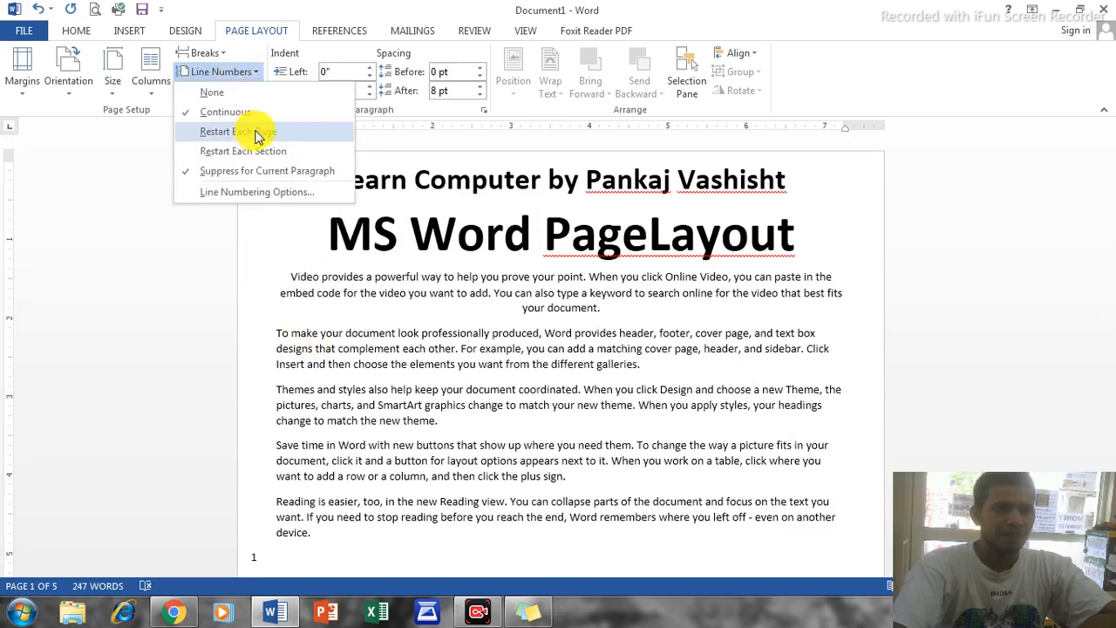
{"action": "left_click", "coordinate": [261, 132]}
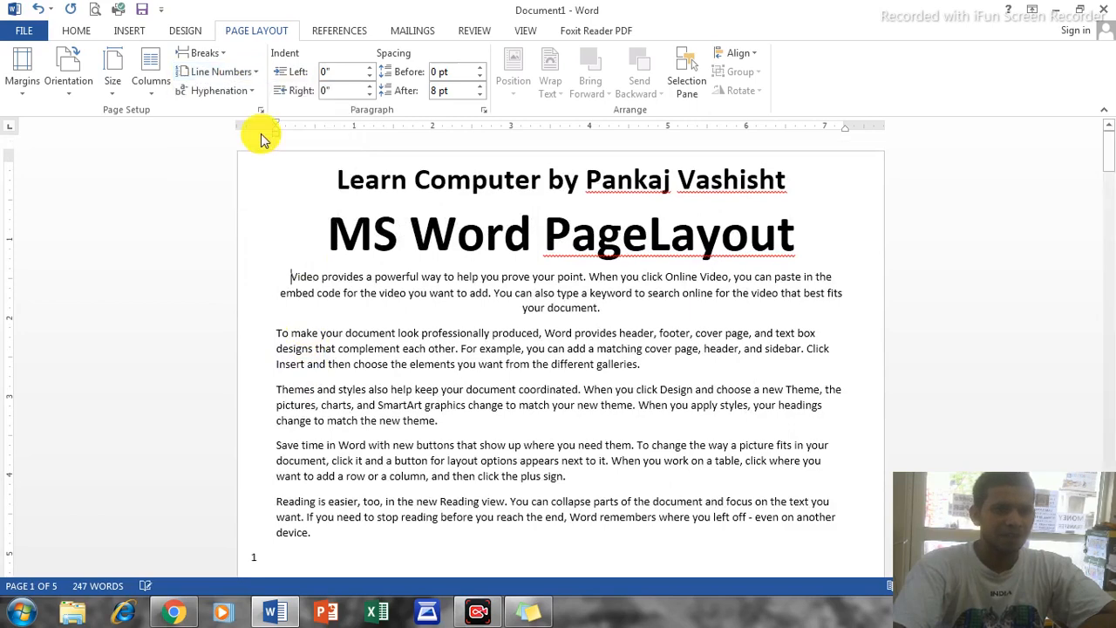
{"action": "scroll", "coordinate": [375, 305], "scroll_direction": "down", "scroll_amount": 3}
{"action": "scroll", "coordinate": [380, 308], "scroll_direction": "down", "scroll_amount": 7}
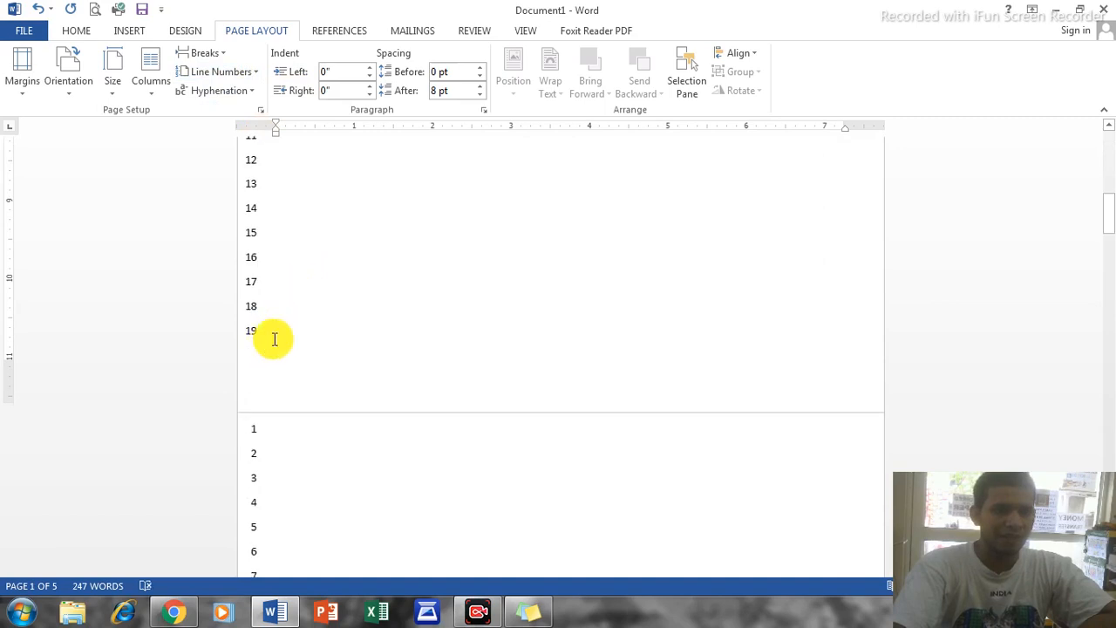
{"action": "scroll", "coordinate": [273, 340], "scroll_direction": "down", "scroll_amount": 2}
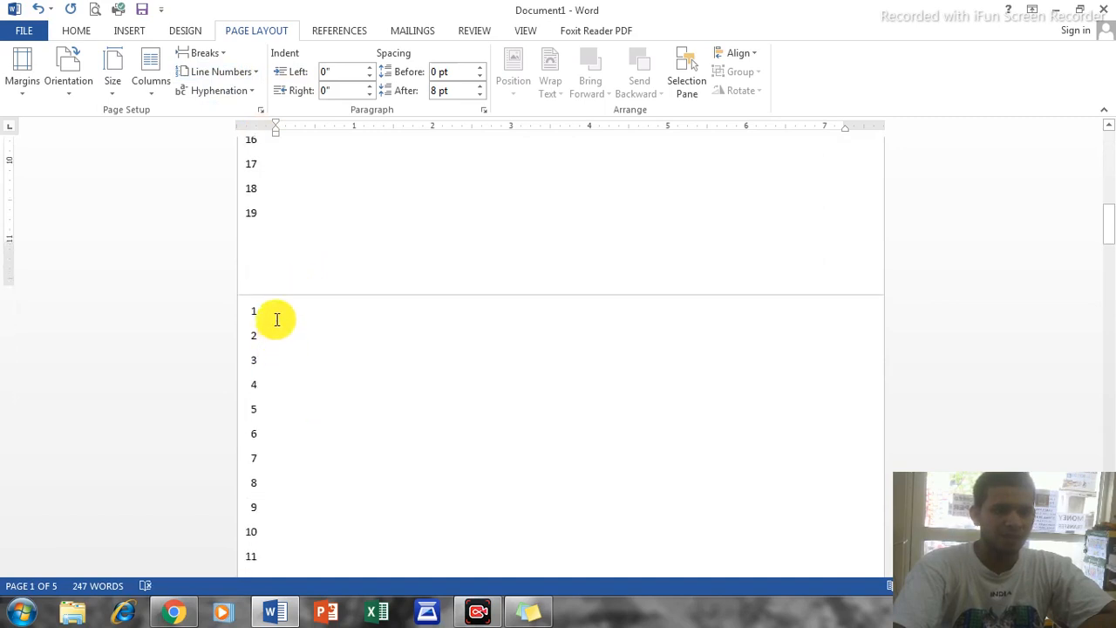
{"action": "scroll", "coordinate": [276, 320], "scroll_direction": "down", "scroll_amount": 7}
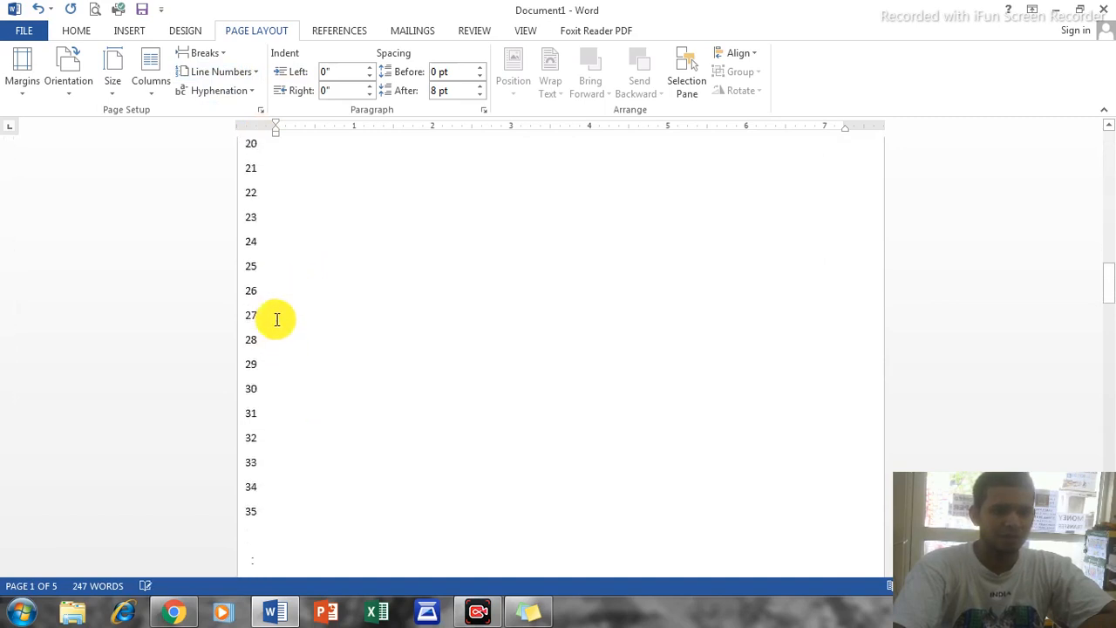
{"action": "scroll", "coordinate": [277, 319], "scroll_direction": "down", "scroll_amount": 4}
{"action": "scroll", "coordinate": [283, 349], "scroll_direction": "up", "scroll_amount": 12}
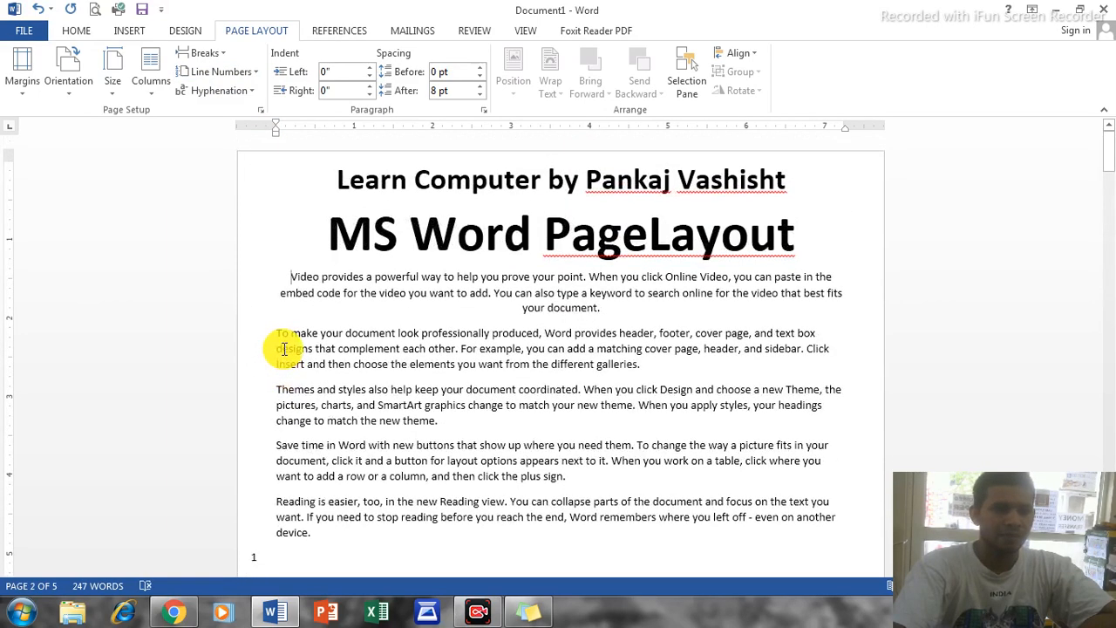
Switch line numbering to Restart Each Section and check the numbers across the page boundaries.
{"action": "left_click", "coordinate": [222, 71]}
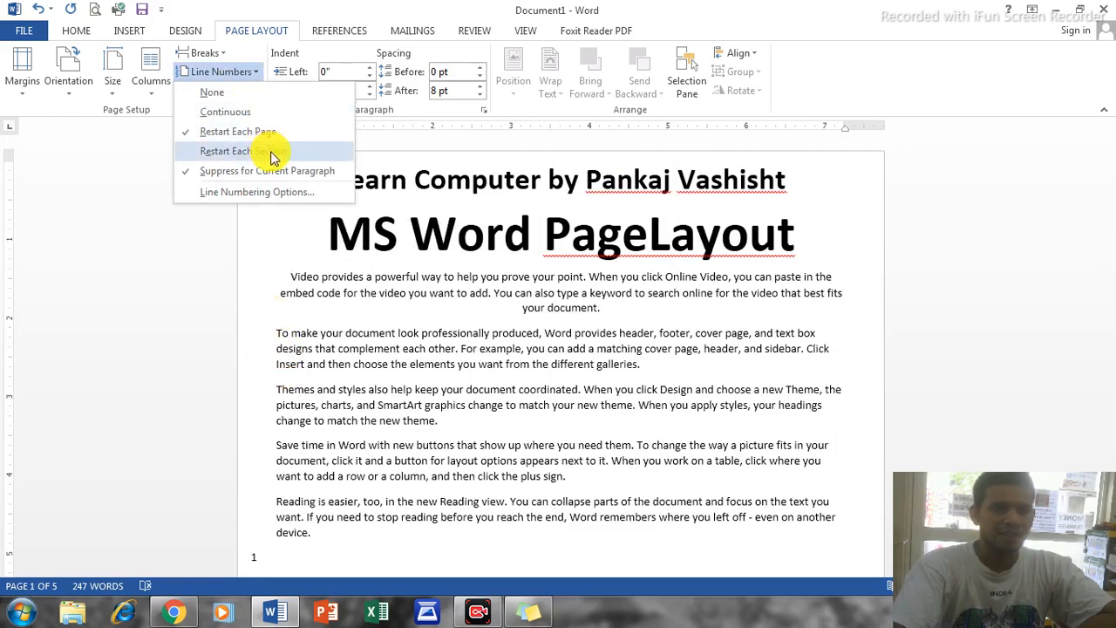
{"action": "left_click", "coordinate": [270, 152]}
{"action": "scroll", "coordinate": [365, 293], "scroll_direction": "down", "scroll_amount": 4}
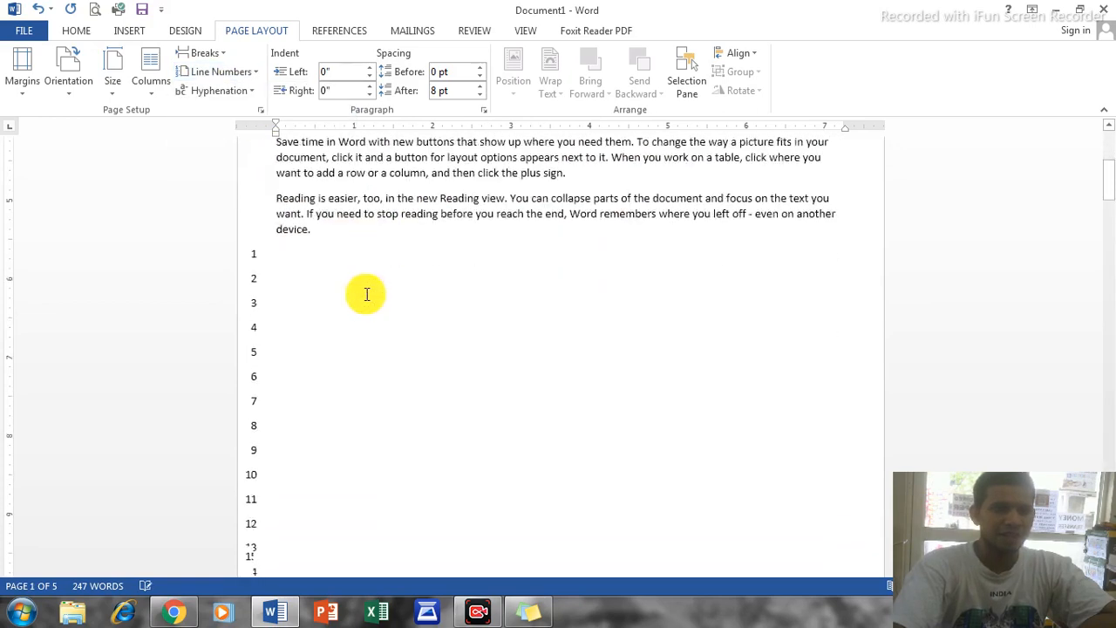
{"action": "scroll", "coordinate": [380, 385], "scroll_direction": "down", "scroll_amount": 1}
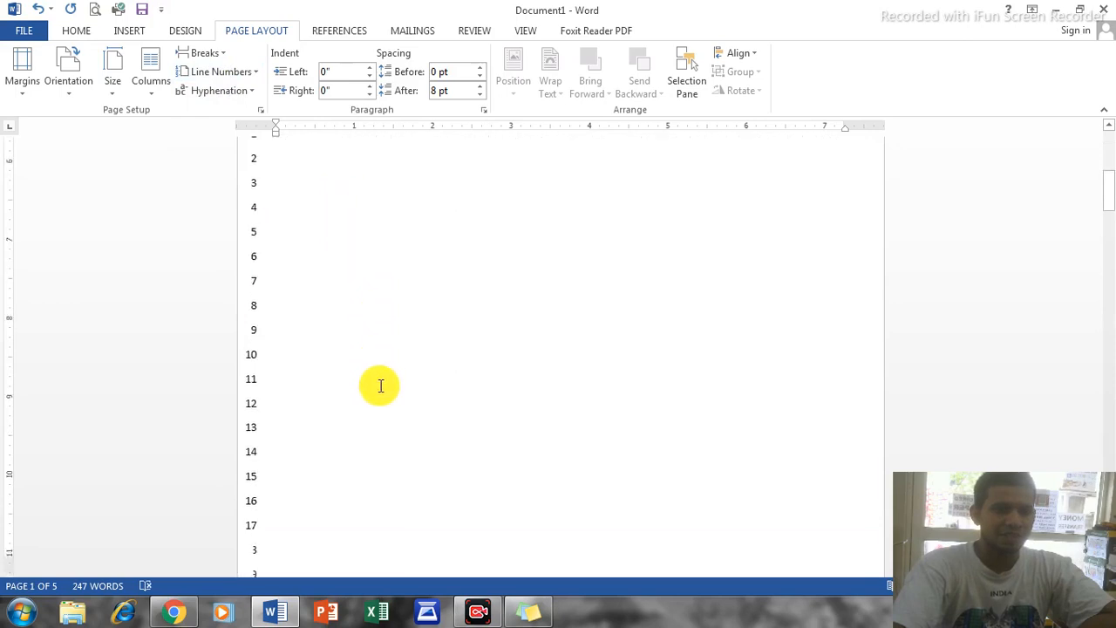
{"action": "scroll", "coordinate": [380, 385], "scroll_direction": "down", "scroll_amount": 6}
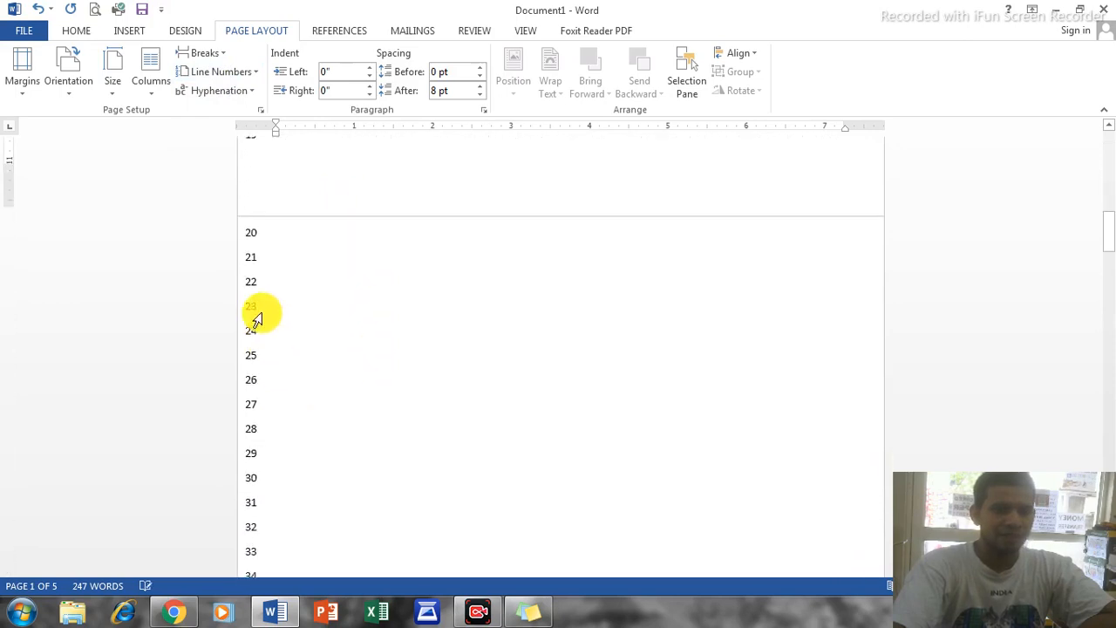
{"action": "scroll", "coordinate": [258, 319], "scroll_direction": "down", "scroll_amount": 10}
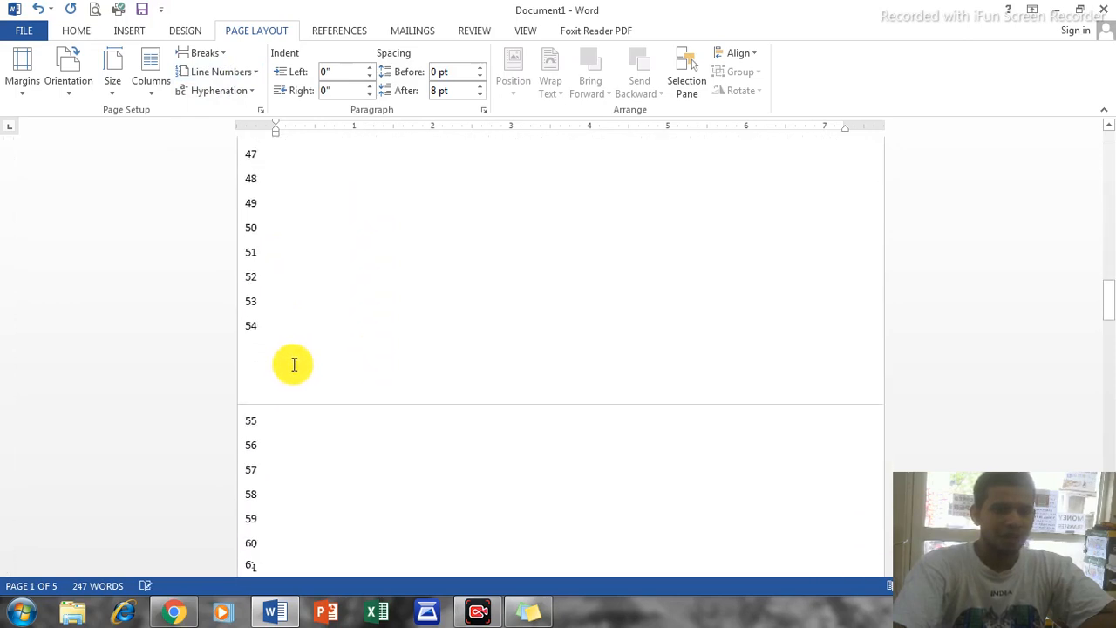
{"action": "scroll", "coordinate": [308, 455], "scroll_direction": "down", "scroll_amount": 4}
{"action": "scroll", "coordinate": [312, 452], "scroll_direction": "up", "scroll_amount": 4}
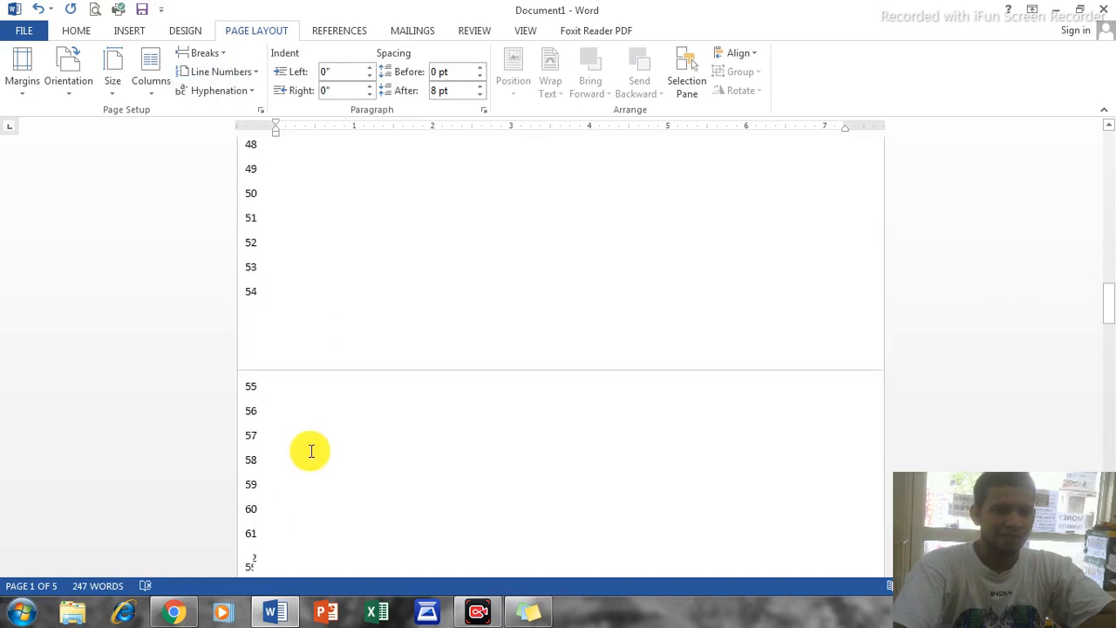
{"action": "scroll", "coordinate": [311, 452], "scroll_direction": "up", "scroll_amount": 18}
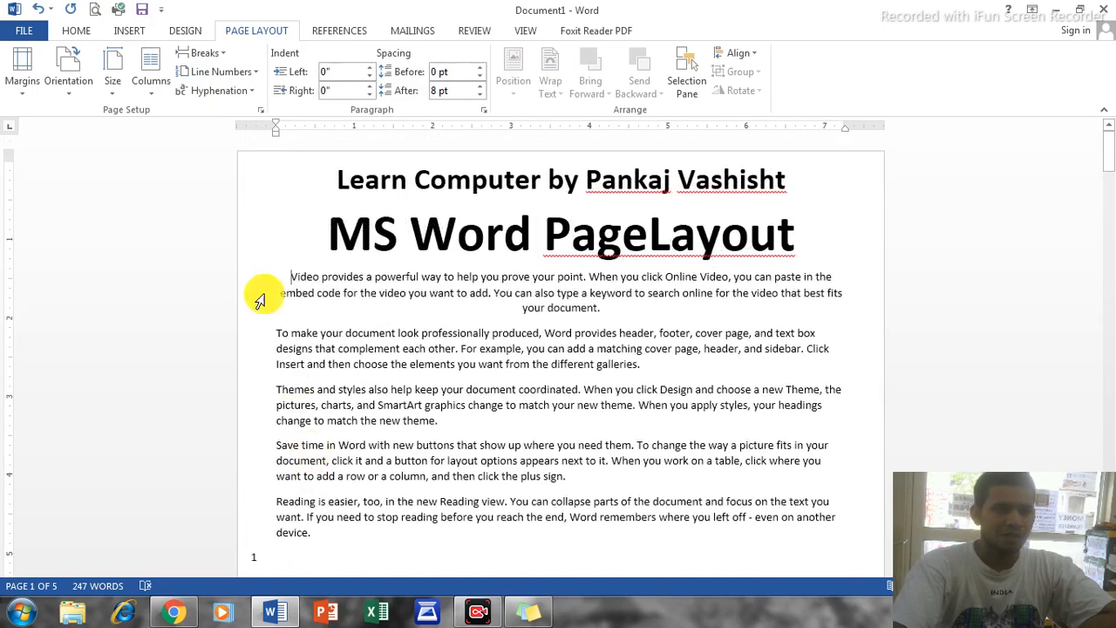
Turn off Suppress for Current Paragraph for all five body paragraphs and check their line numbers.
{"action": "left_click", "coordinate": [229, 72]}
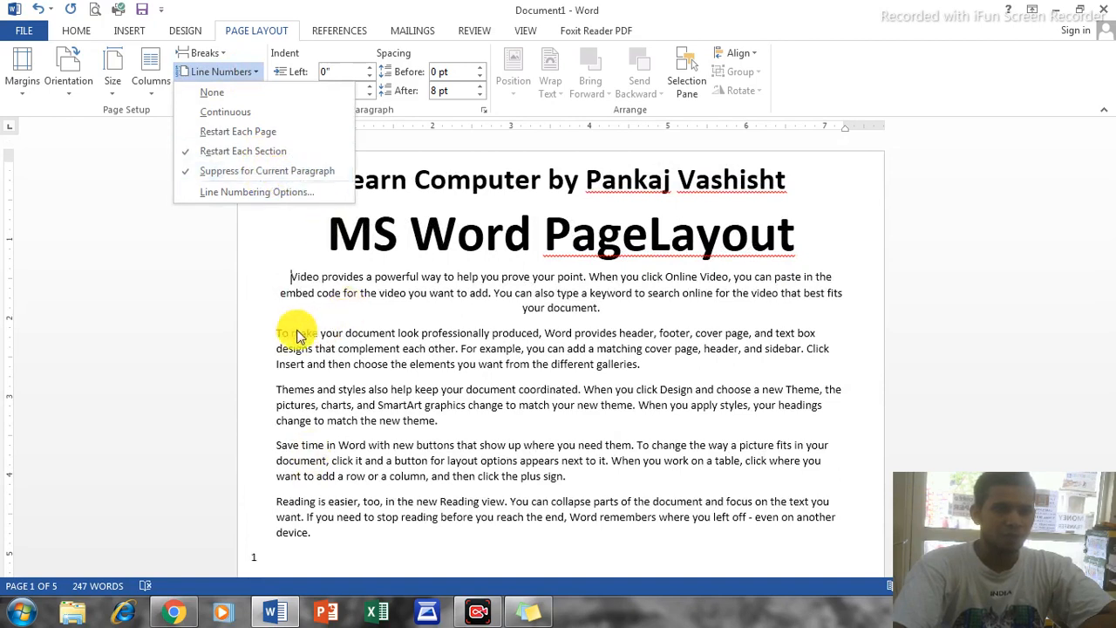
{"action": "left_click", "coordinate": [424, 432]}
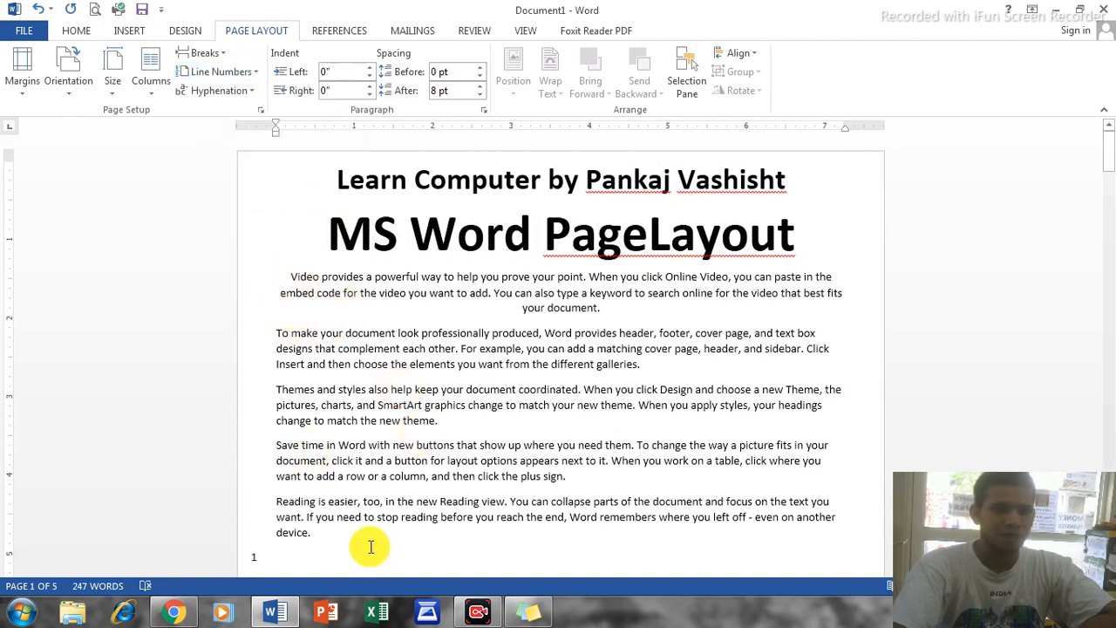
{"action": "left_click_drag", "start_coordinate": [369, 543], "coordinate": [279, 279]}
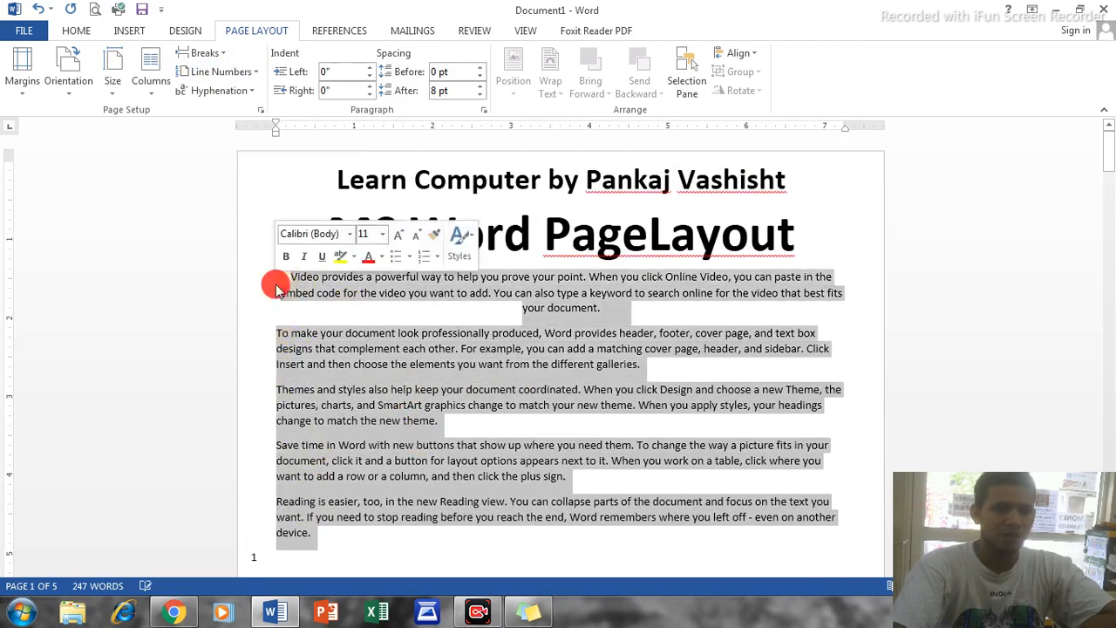
{"action": "left_click", "coordinate": [227, 77]}
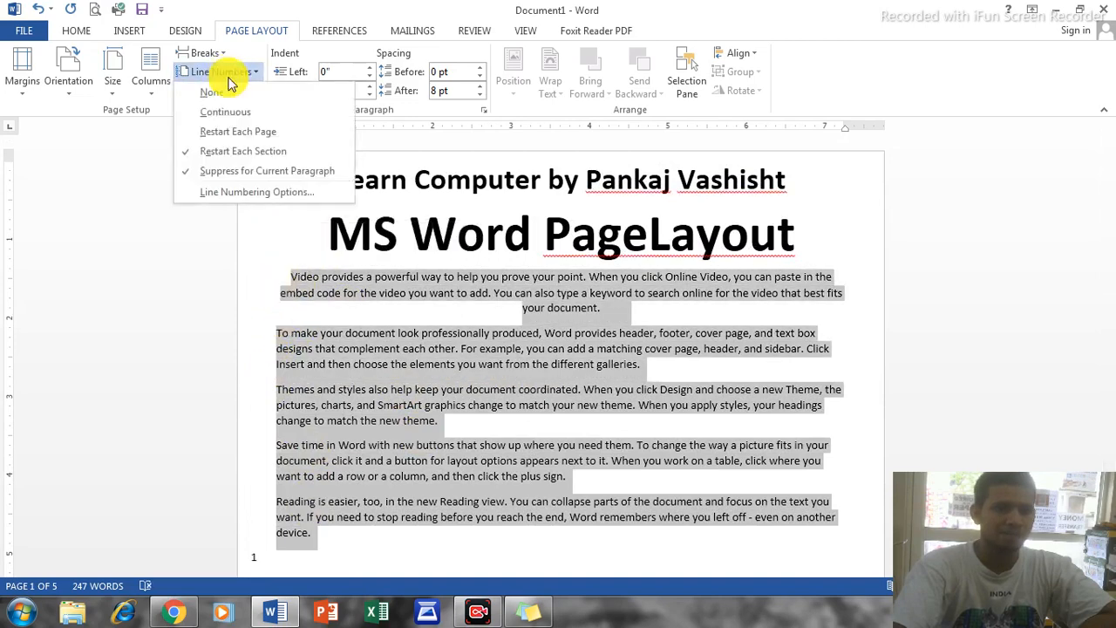
{"action": "left_click", "coordinate": [248, 174]}
{"action": "scroll", "coordinate": [279, 244], "scroll_direction": "down", "scroll_amount": 1}
{"action": "scroll", "coordinate": [277, 299], "scroll_direction": "up", "scroll_amount": 1}
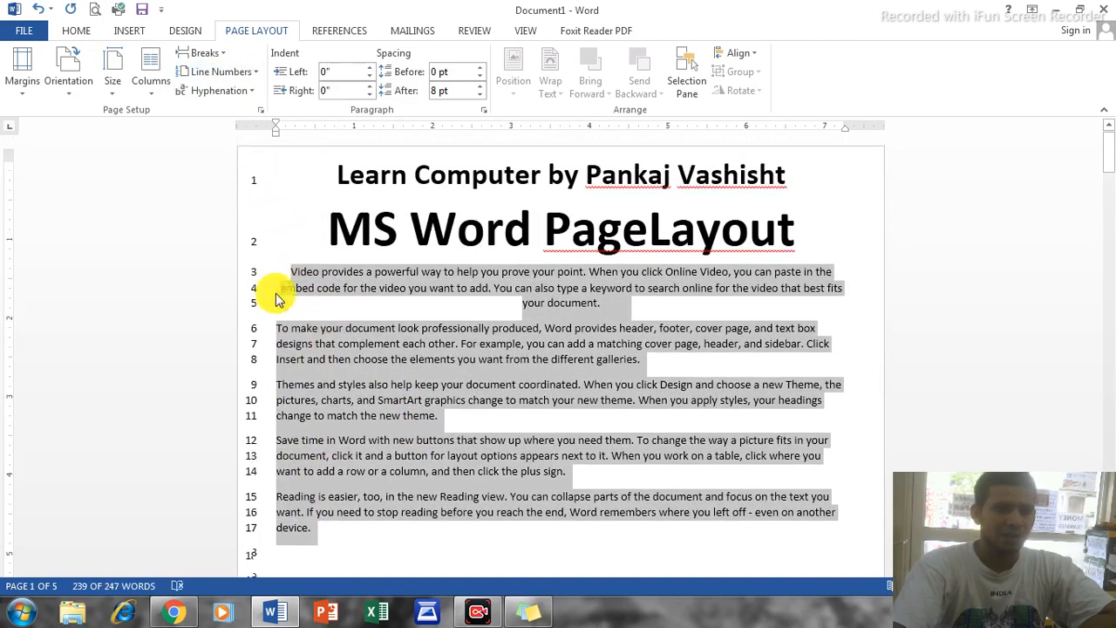
{"action": "scroll", "coordinate": [257, 448], "scroll_direction": "down", "scroll_amount": 3}
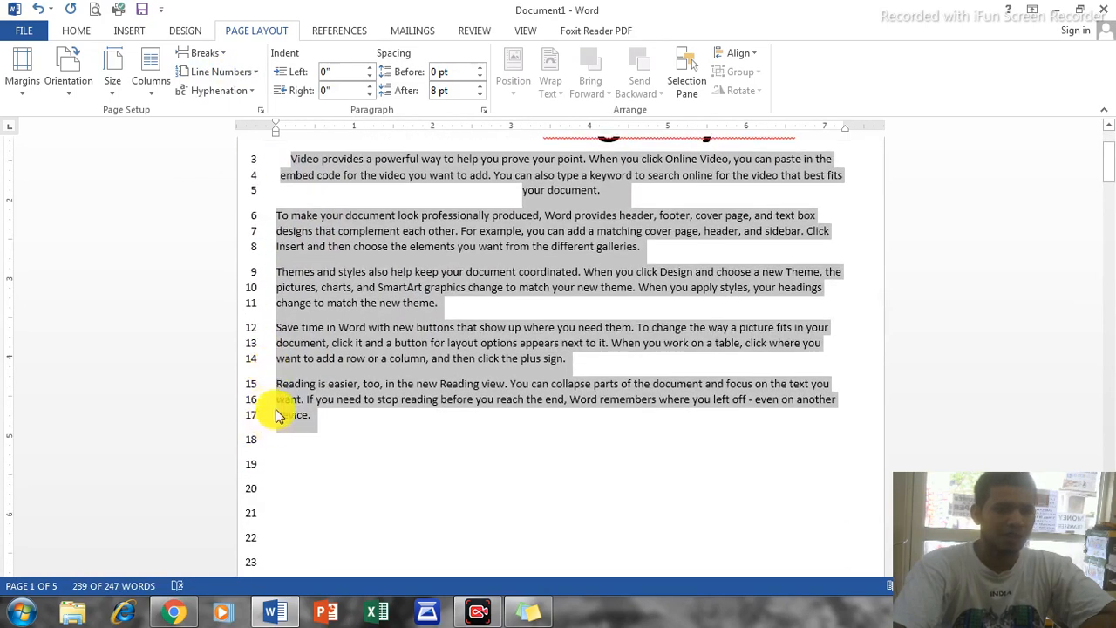
Suppress line numbers for the selected body paragraphs again.
{"action": "scroll", "coordinate": [275, 416], "scroll_direction": "up", "scroll_amount": 2}
{"action": "left_click", "coordinate": [248, 71]}
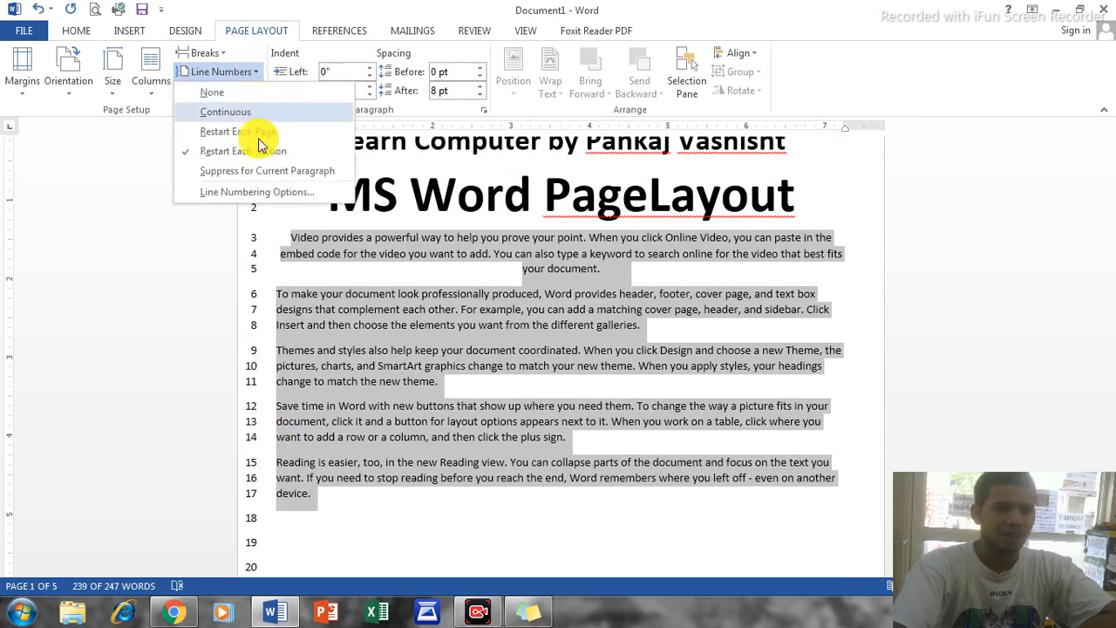
{"action": "left_click", "coordinate": [280, 172]}
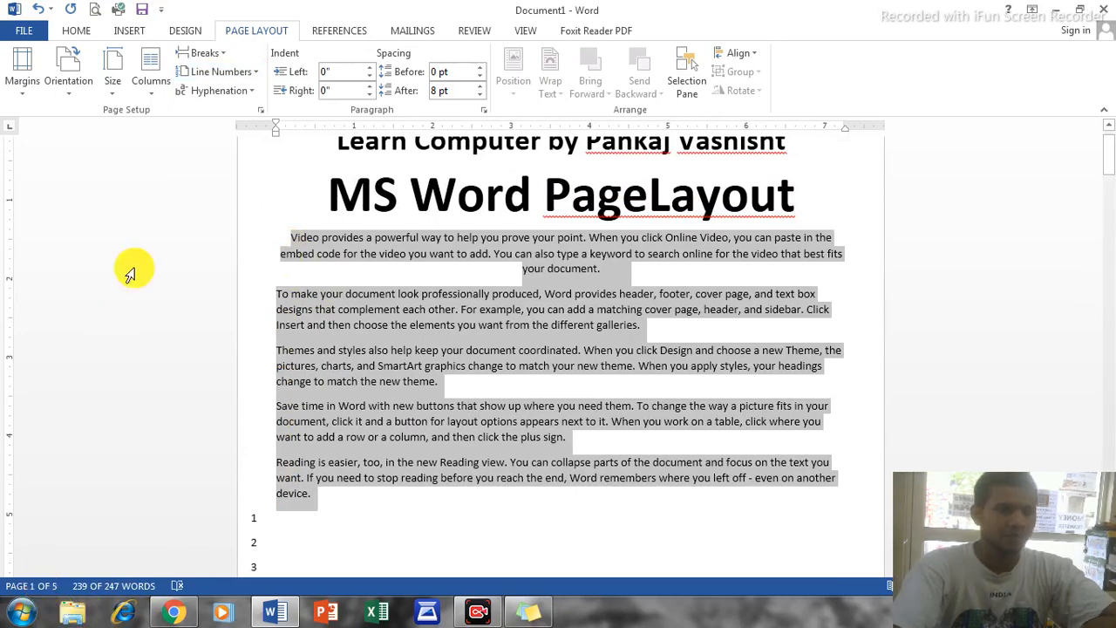
Review the Layout, Paper and Margins settings in the line numbering options' Page Setup dialog and leave it without changes.
{"action": "left_click", "coordinate": [237, 74]}
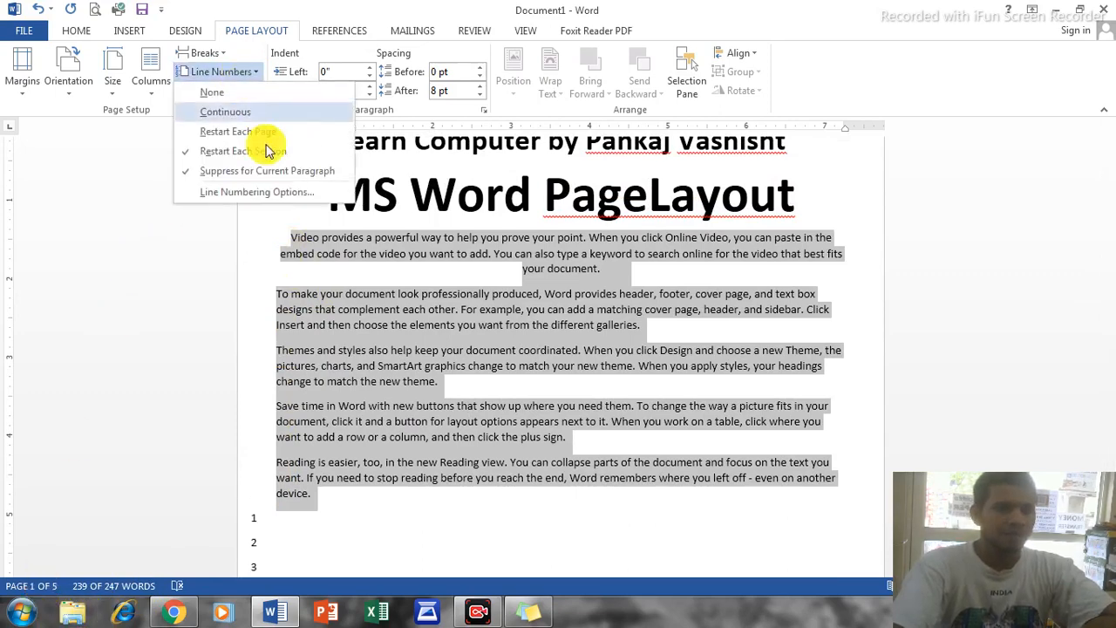
{"action": "left_click", "coordinate": [280, 193]}
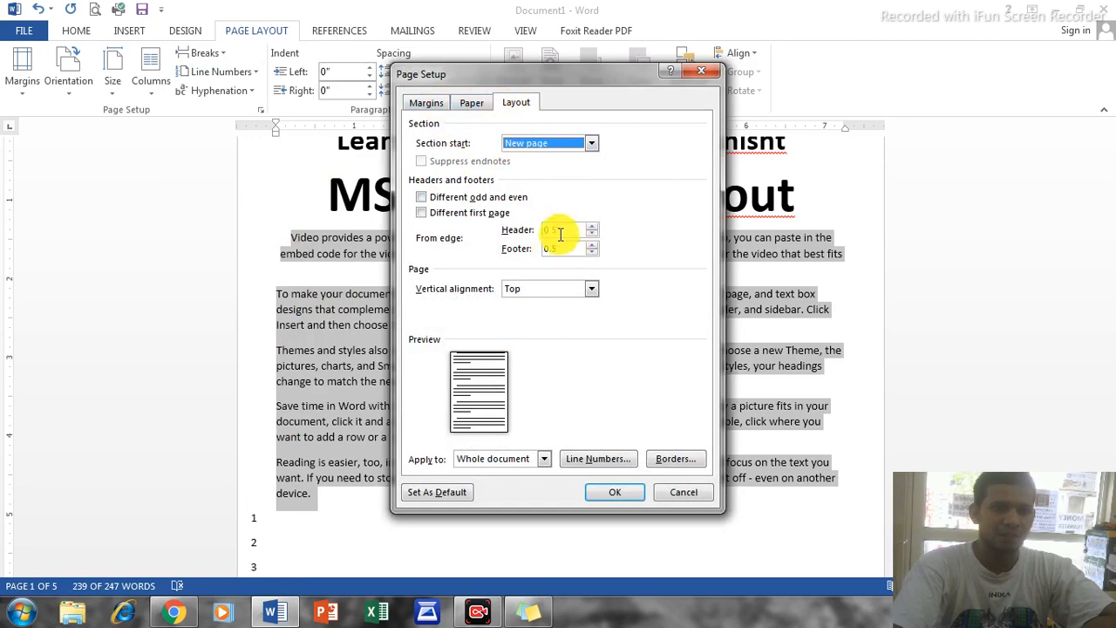
{"action": "left_click", "coordinate": [474, 107]}
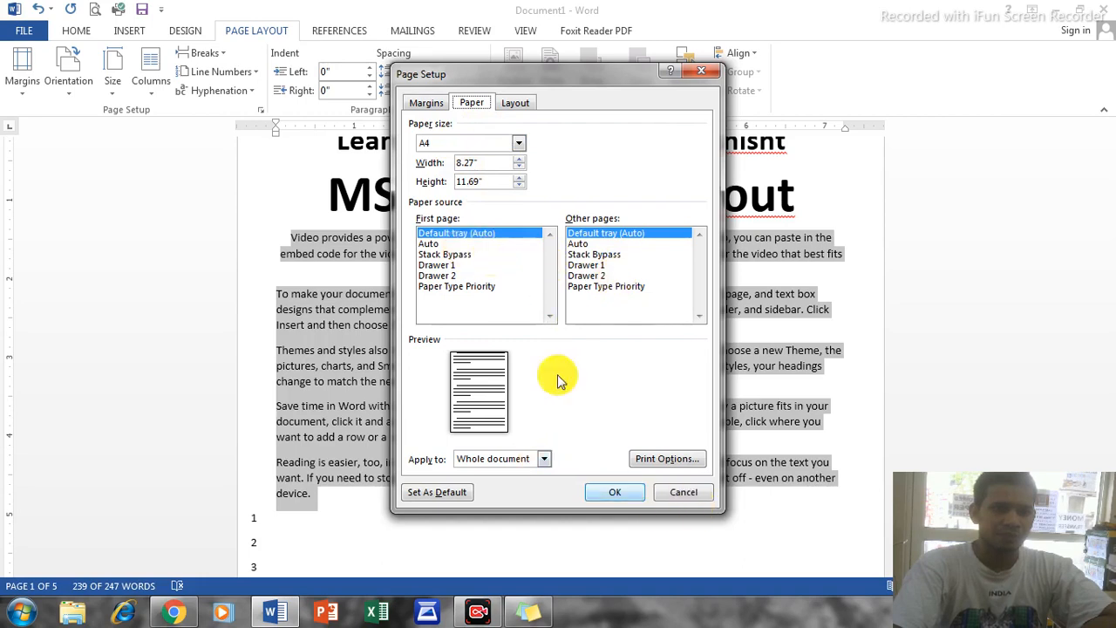
{"action": "left_click", "coordinate": [424, 105]}
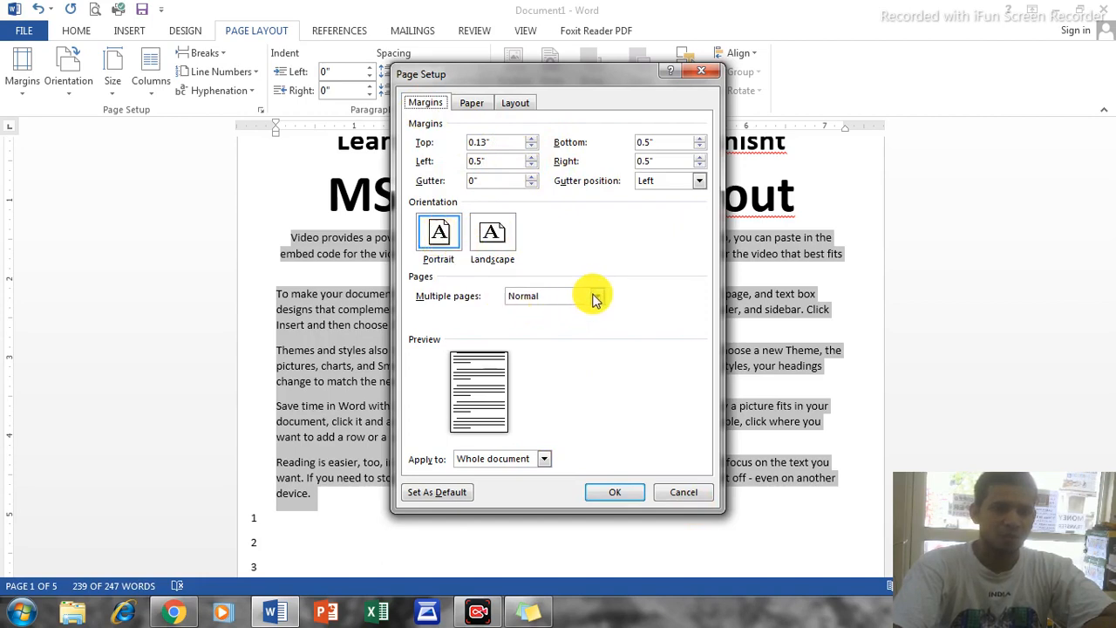
{"action": "left_click", "coordinate": [676, 494]}
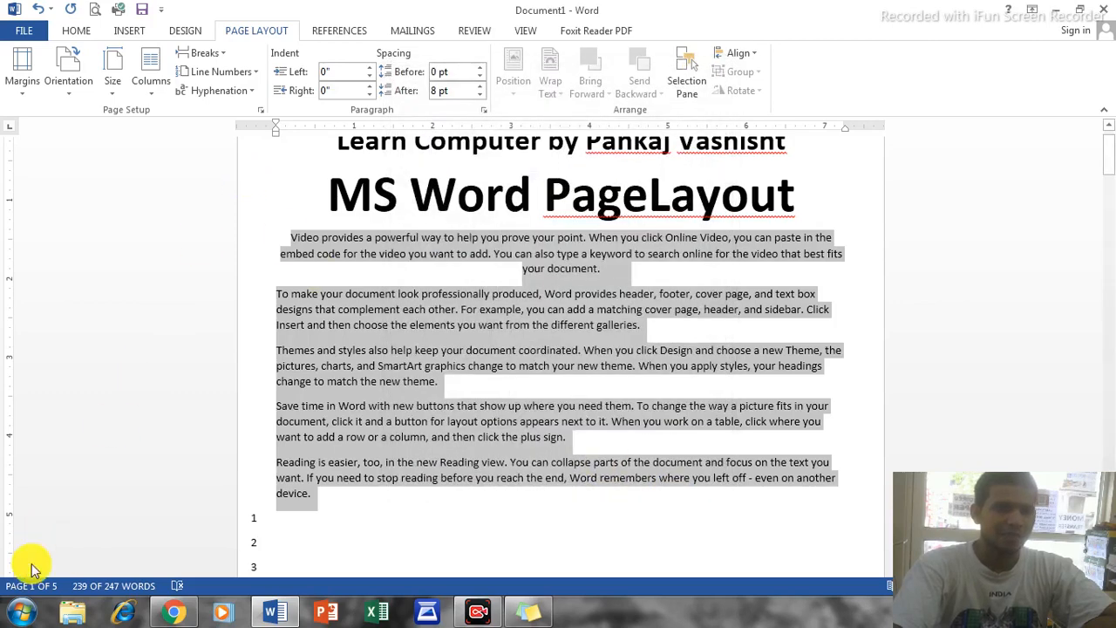
Apply Automatic hyphenation to the document and check the words split at the line ends.
{"action": "left_click", "coordinate": [31, 575]}
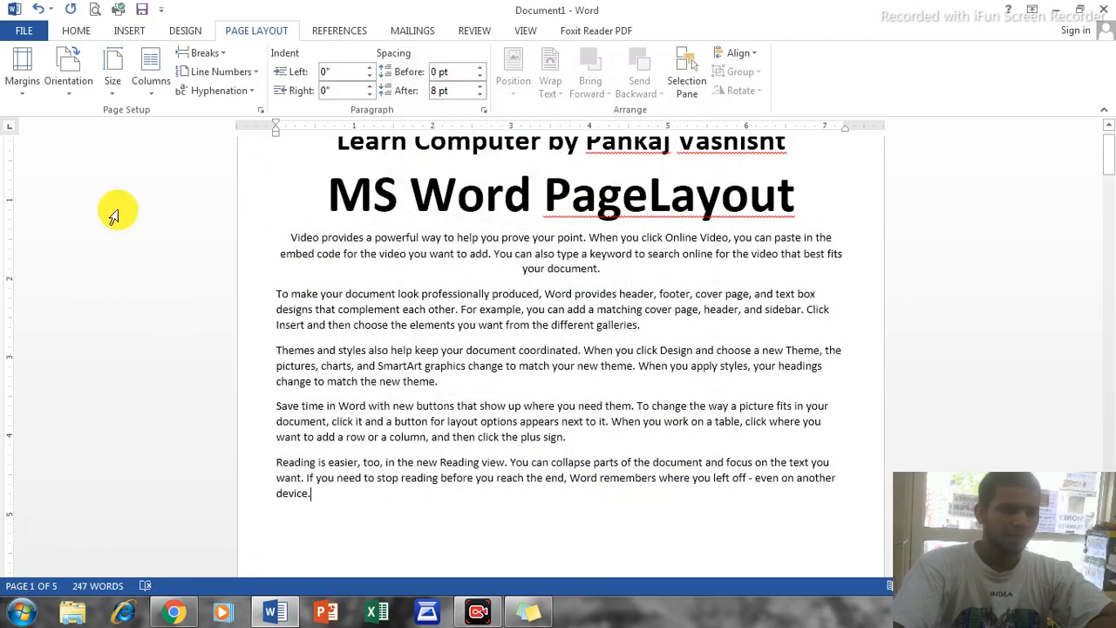
{"action": "left_click", "coordinate": [213, 90]}
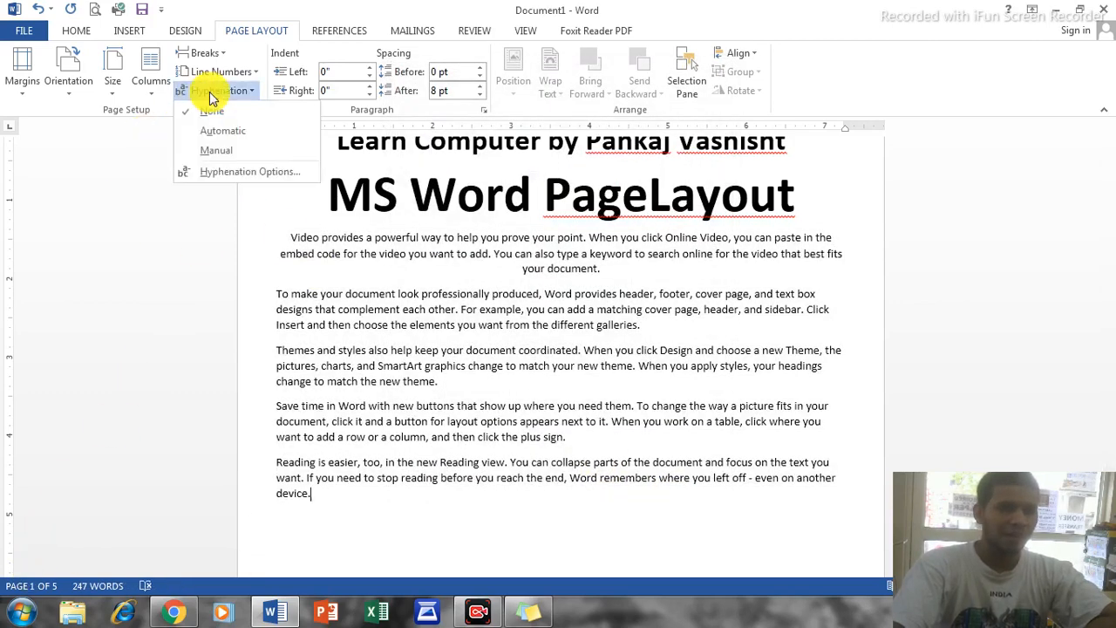
{"action": "left_click", "coordinate": [236, 249]}
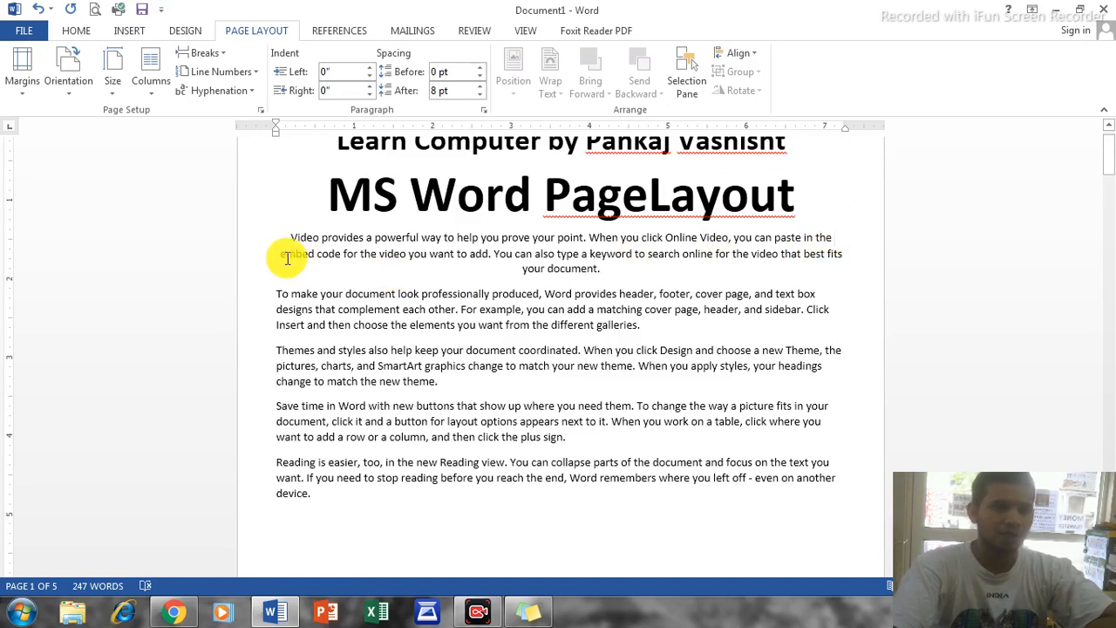
{"action": "left_click", "coordinate": [245, 94]}
{"action": "left_click", "coordinate": [245, 133]}
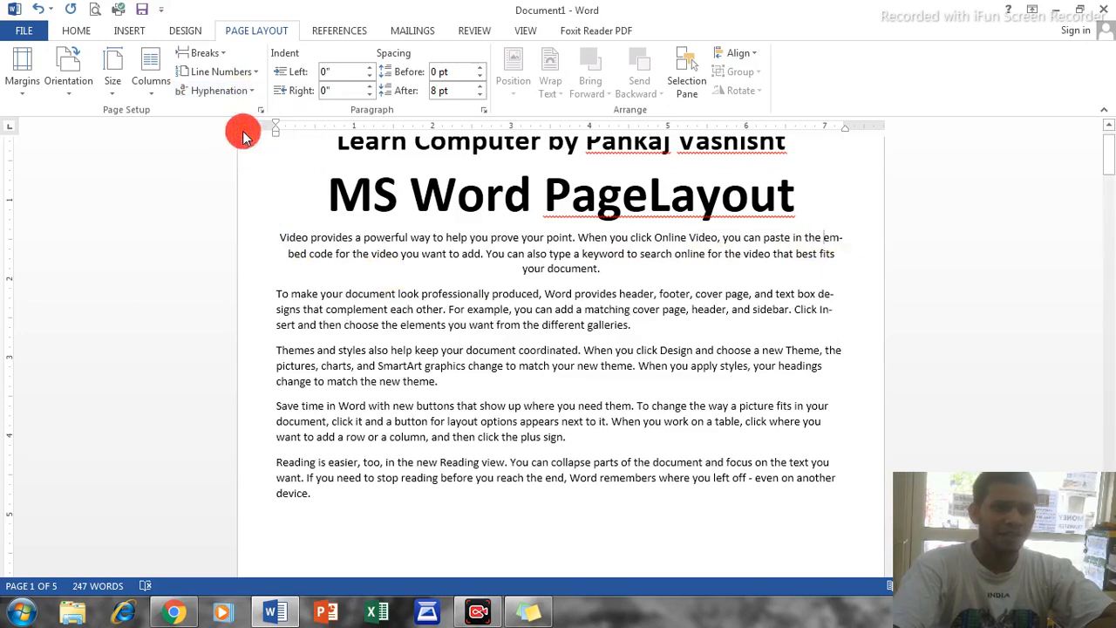
{"action": "left_click", "coordinate": [842, 240]}
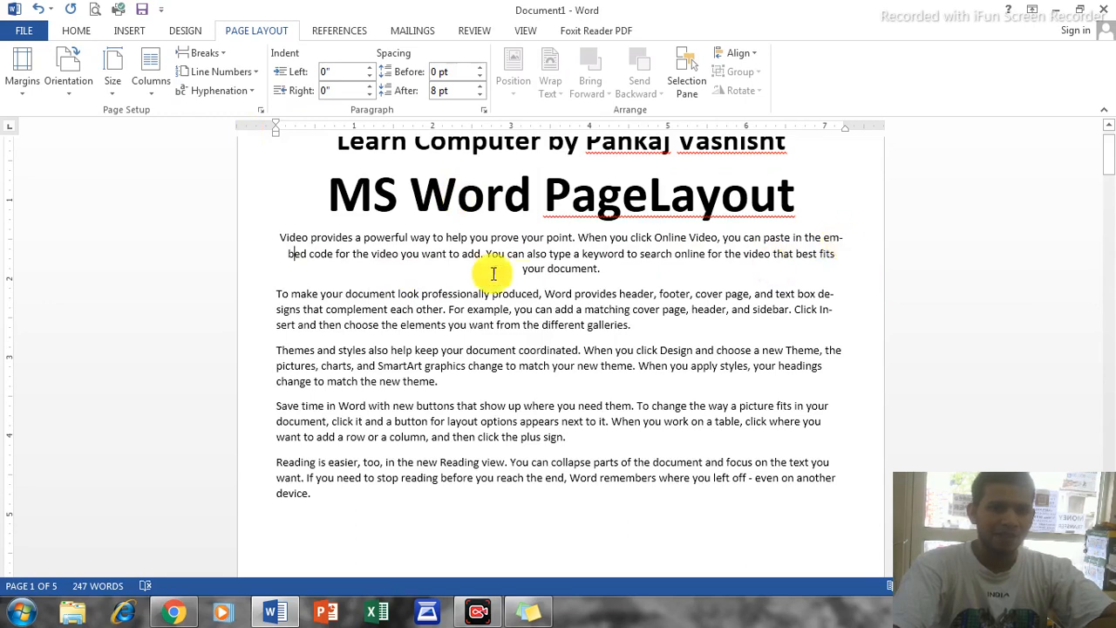
{"action": "left_click", "coordinate": [307, 252]}
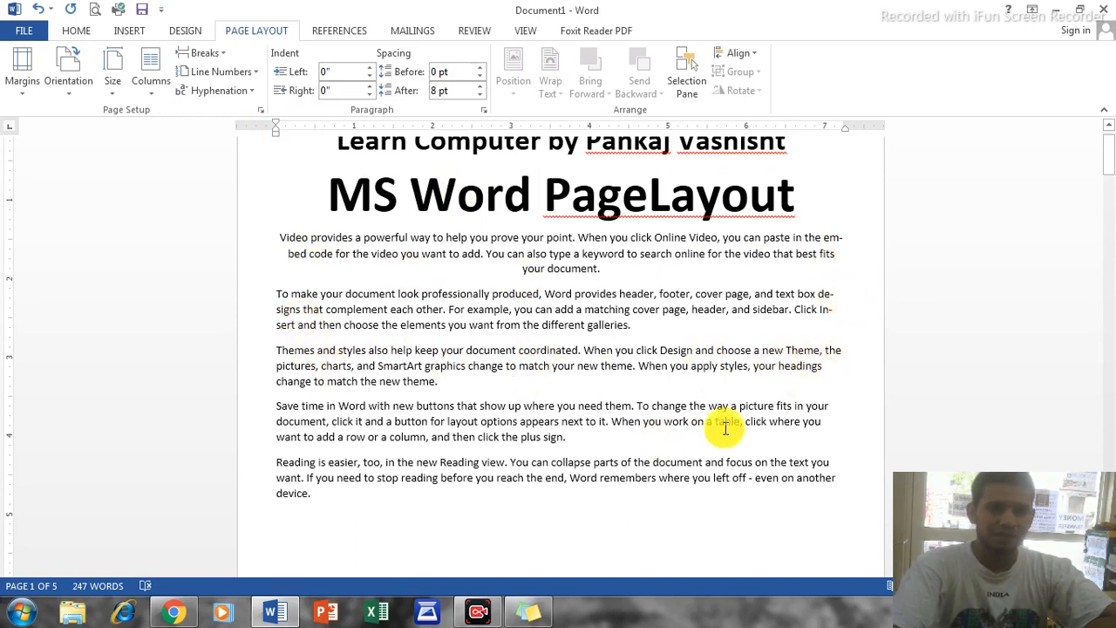
Run Manual hyphenation on the document.
{"action": "left_click", "coordinate": [214, 91]}
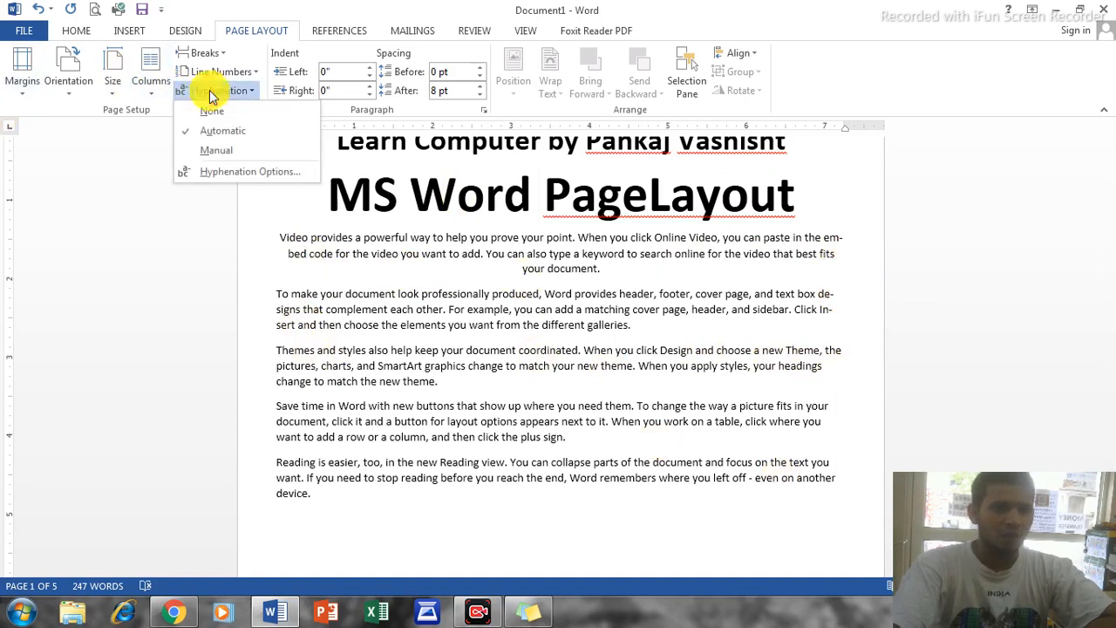
{"action": "left_click", "coordinate": [259, 149]}
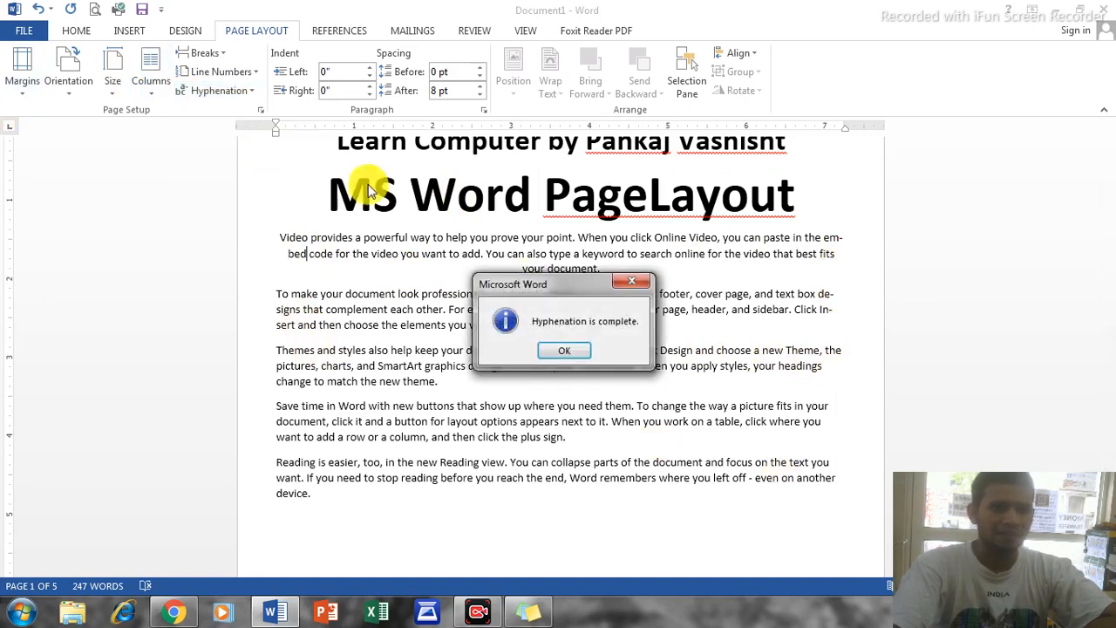
{"action": "left_click", "coordinate": [578, 351]}
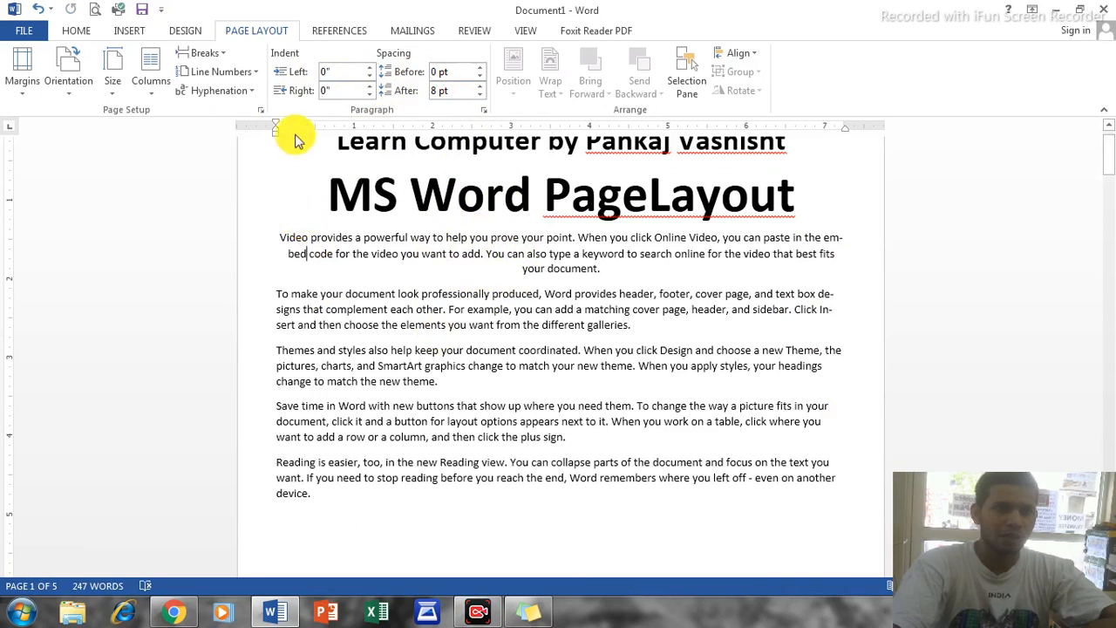
Increase the left indent of the centred heading block and opening paragraph to 1.1".
{"action": "left_click", "coordinate": [370, 68]}
{"action": "left_click", "coordinate": [370, 68]}
{"action": "left_click", "coordinate": [370, 68]}
{"action": "left_click", "coordinate": [370, 68]}
{"action": "left_click", "coordinate": [370, 68]}
{"action": "left_click", "coordinate": [369, 68]}
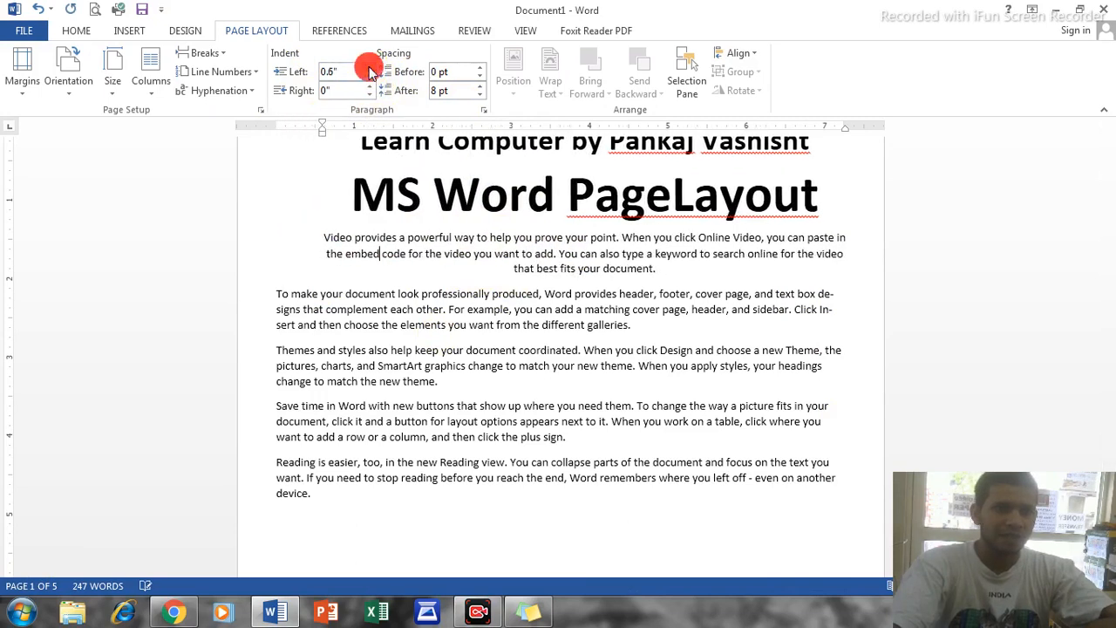
{"action": "left_click", "coordinate": [369, 68]}
{"action": "left_click", "coordinate": [370, 68]}
{"action": "left_click", "coordinate": [370, 68]}
{"action": "left_click", "coordinate": [370, 68]}
{"action": "left_click", "coordinate": [370, 68]}
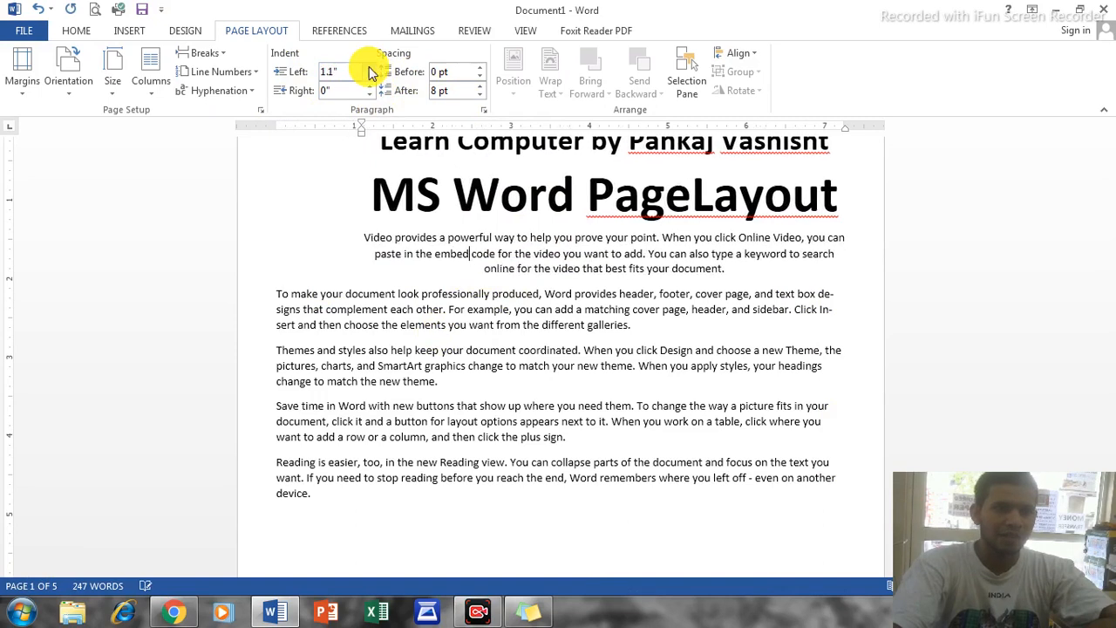
Reduce the left indent of the heading block and opening paragraph to -0.2".
{"action": "left_click", "coordinate": [369, 77]}
{"action": "left_click", "coordinate": [368, 76]}
{"action": "left_click", "coordinate": [369, 77]}
{"action": "left_click", "coordinate": [369, 77]}
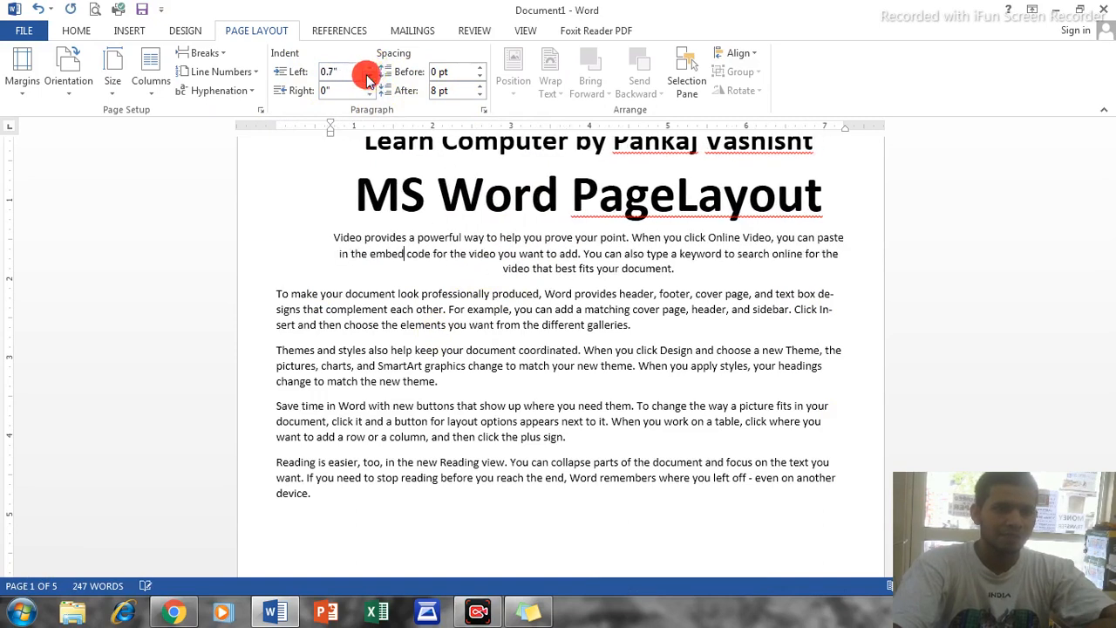
{"action": "left_click", "coordinate": [369, 77]}
{"action": "left_click", "coordinate": [369, 76]}
{"action": "left_click", "coordinate": [369, 76]}
{"action": "left_click", "coordinate": [369, 76]}
{"action": "left_click", "coordinate": [369, 77]}
{"action": "left_click", "coordinate": [369, 77]}
{"action": "left_click", "coordinate": [369, 77]}
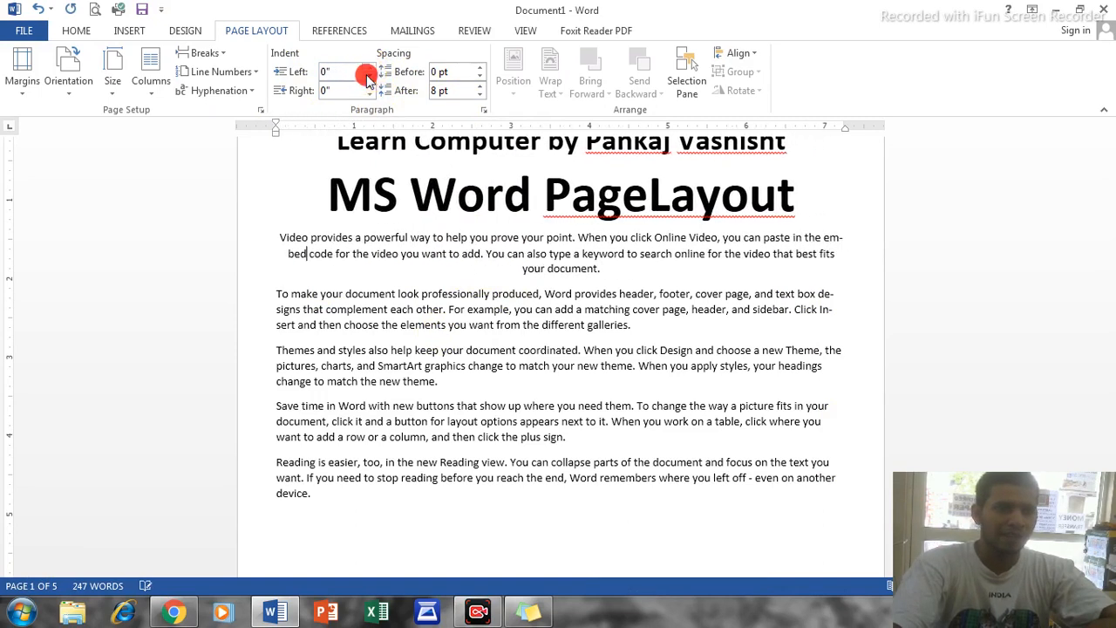
{"action": "left_click", "coordinate": [368, 77]}
{"action": "left_click", "coordinate": [369, 77]}
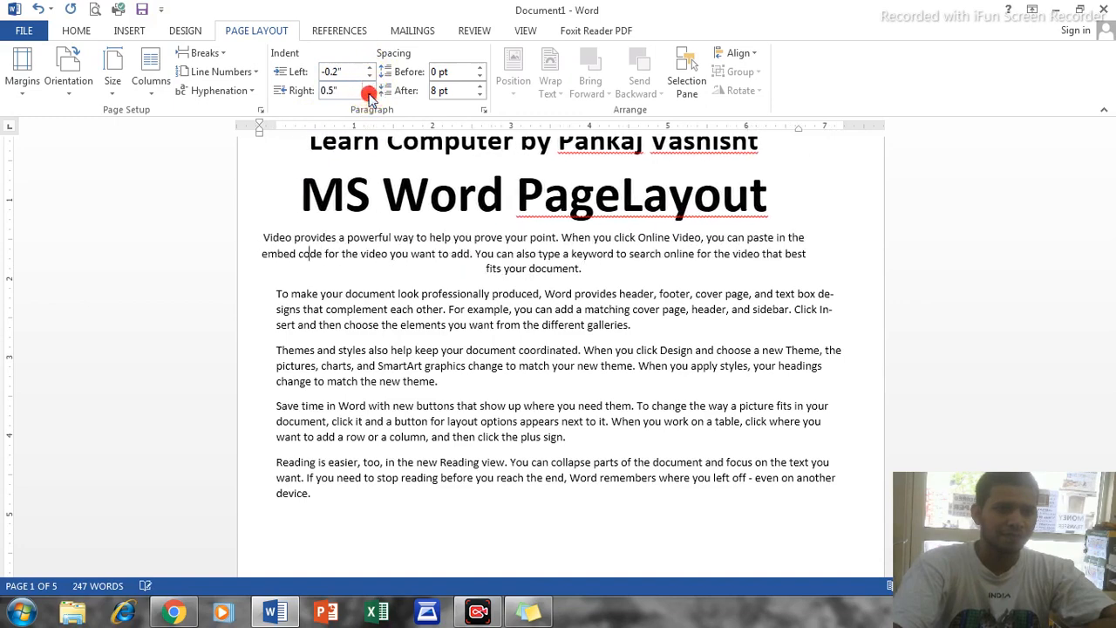
Reduce the right indent of the heading block and opening paragraph to -0.5".
{"action": "left_click", "coordinate": [369, 94]}
{"action": "left_click", "coordinate": [369, 94]}
{"action": "left_click", "coordinate": [369, 95]}
{"action": "left_click", "coordinate": [369, 94]}
{"action": "left_click", "coordinate": [369, 94]}
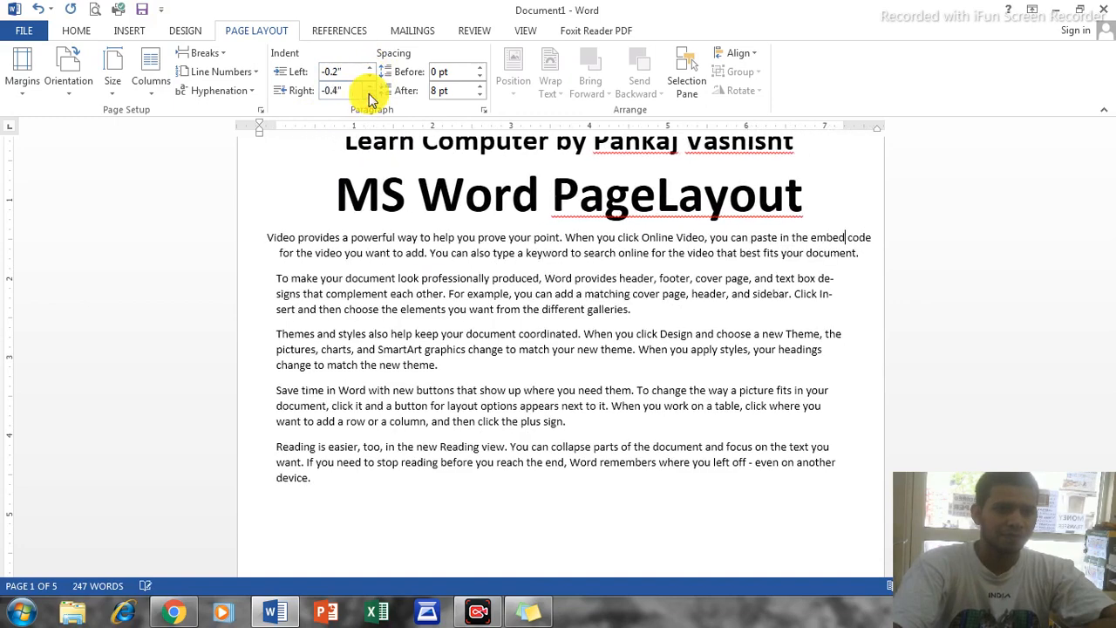
{"action": "left_click", "coordinate": [368, 95]}
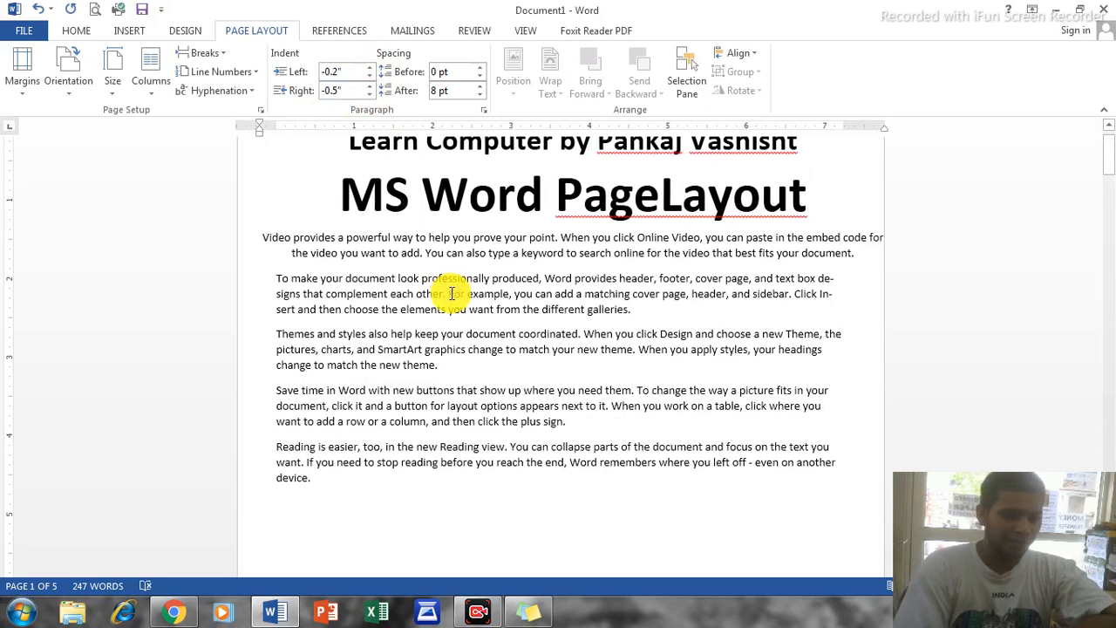
Undo the left and right indent changes and the automatic hyphenation, back to the line-numbered layout, and clear the text selection.
{"action": "key", "text": "ctrl+z"}
{"action": "key", "text": "ctrl+z"}
{"action": "key", "text": "ctrl+z"}
{"action": "key", "text": "ctrl+z"}
{"action": "key", "text": "ctrl+z"}
{"action": "key", "text": "ctrl+z"}
{"action": "key", "text": "ctrl+z"}
{"action": "key", "text": "ctrl+z"}
{"action": "key", "text": "ctrl+z"}
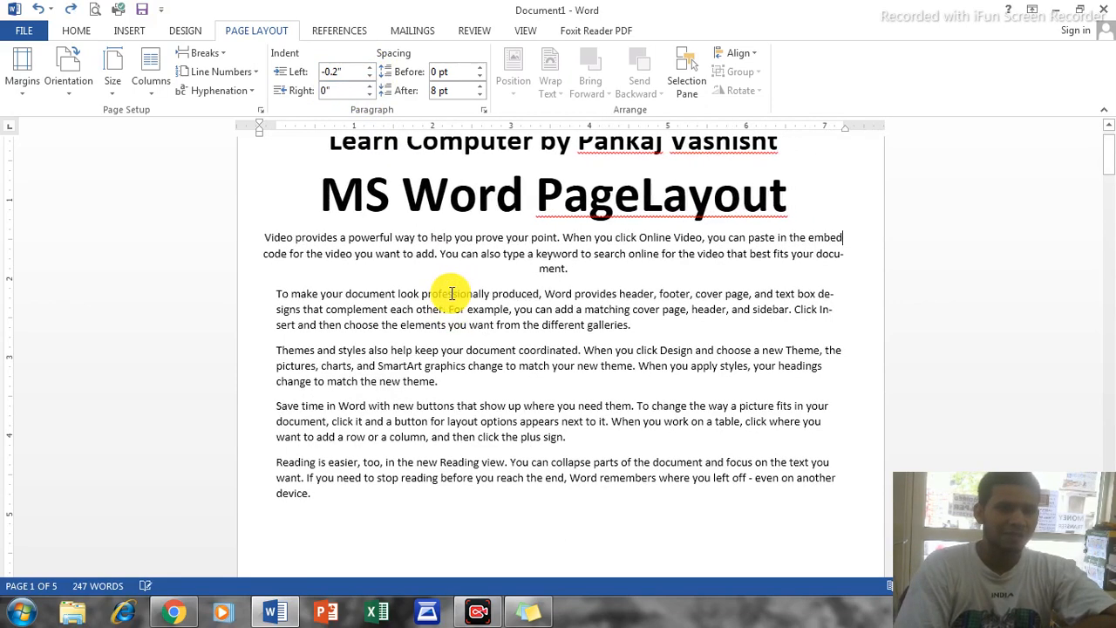
{"action": "key", "text": "ctrl+z"}
{"action": "key", "text": "ctrl+z"}
{"action": "key", "text": "ctrl+z"}
{"action": "key", "text": "ctrl+z"}
{"action": "key", "text": "ctrl+z"}
{"action": "key", "text": "ctrl+z"}
{"action": "key", "text": "ctrl+z"}
{"action": "key", "text": "ctrl+z"}
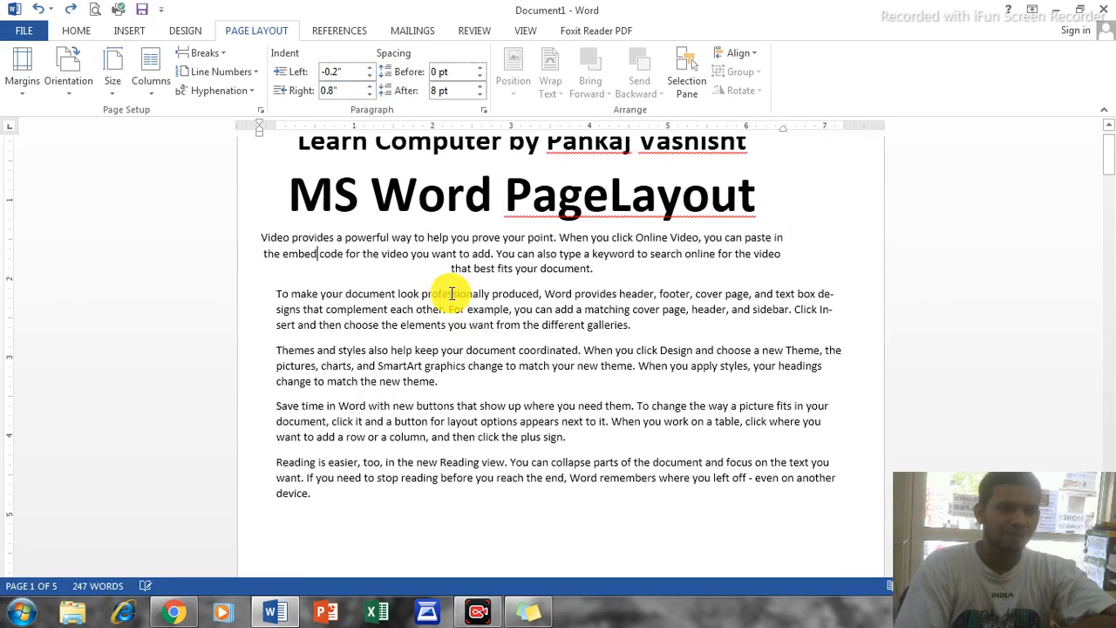
{"action": "key", "text": "ctrl+z"}
{"action": "key", "text": "ctrl+z"}
{"action": "key", "text": "ctrl+z"}
{"action": "key", "text": "ctrl+z"}
{"action": "key", "text": "ctrl+z"}
{"action": "key", "text": "ctrl+z"}
{"action": "key", "text": "ctrl+z"}
{"action": "key", "text": "ctrl+z"}
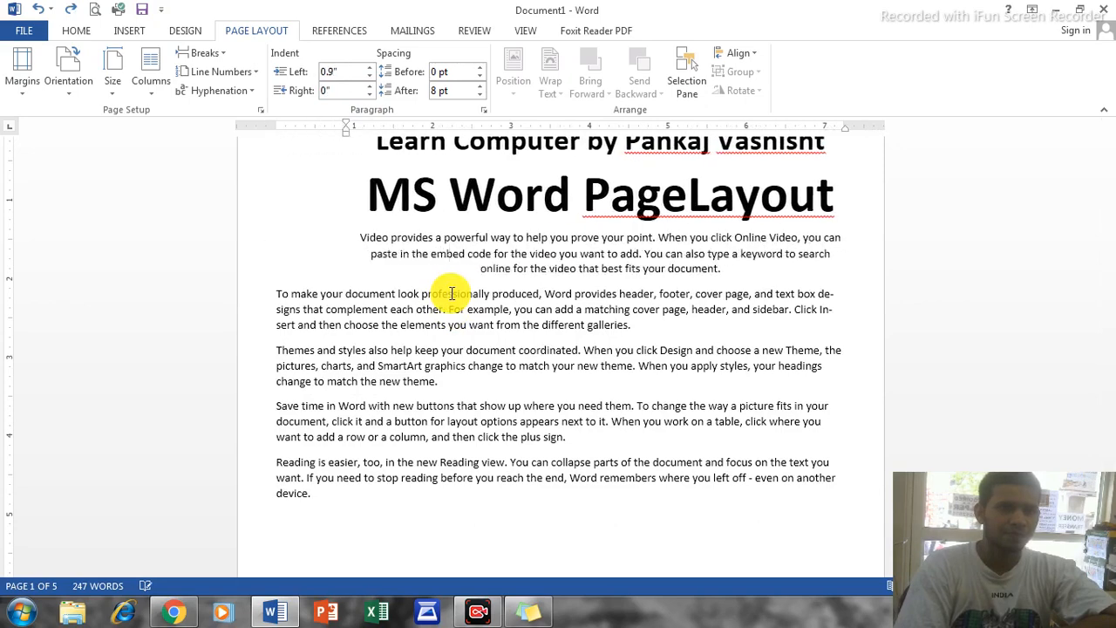
{"action": "key", "text": "ctrl+z"}
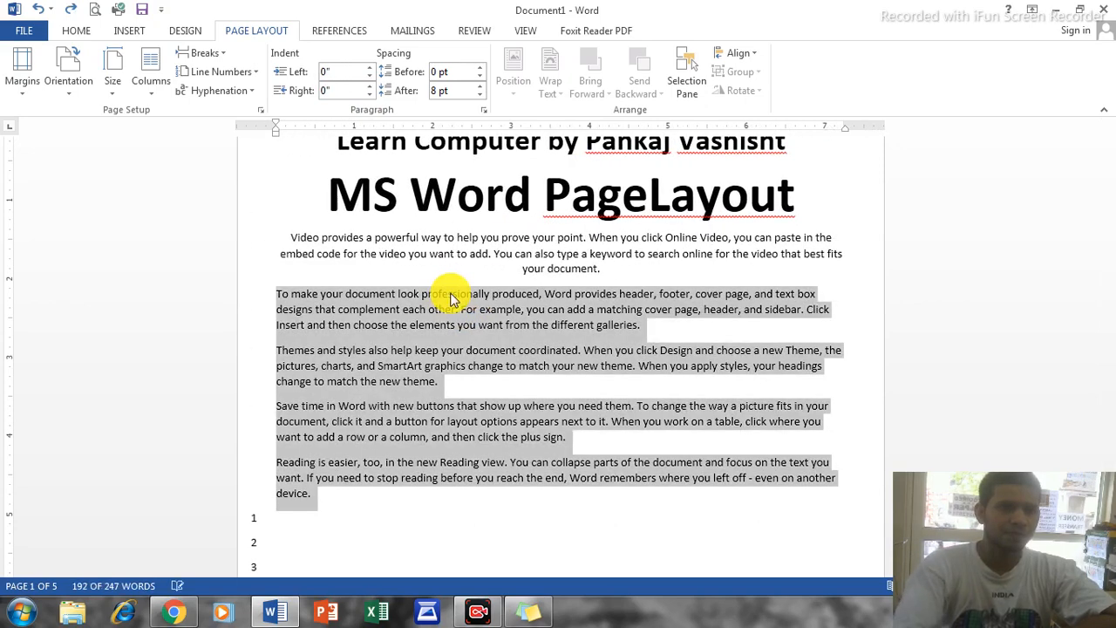
{"action": "left_click", "coordinate": [477, 294]}
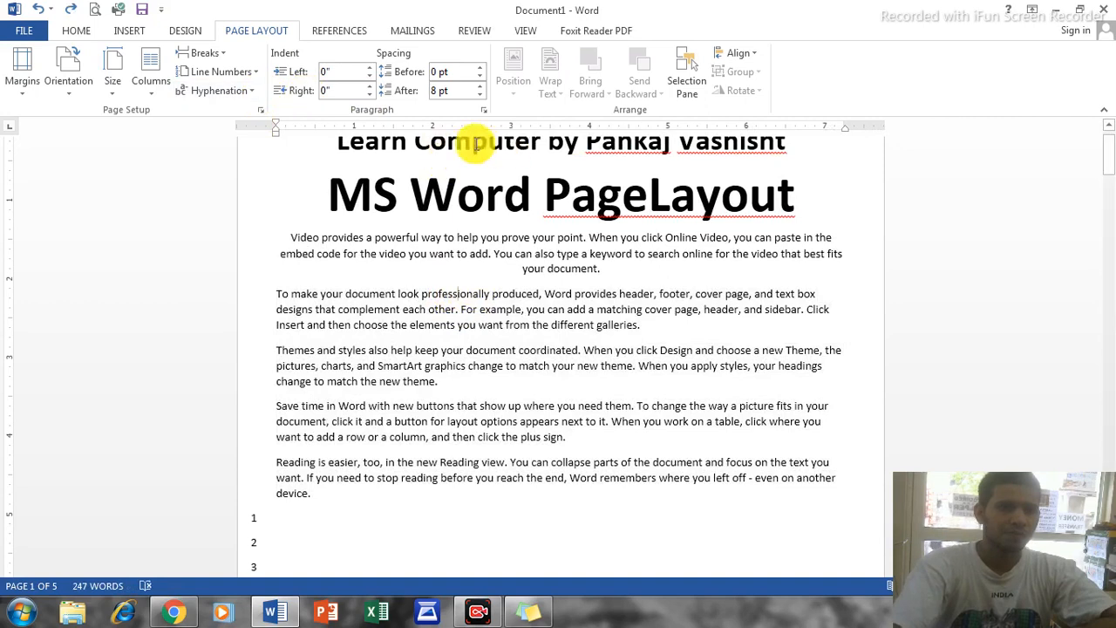
Set the spacing before all five body paragraphs to 60 pt.
{"action": "left_click", "coordinate": [445, 73]}
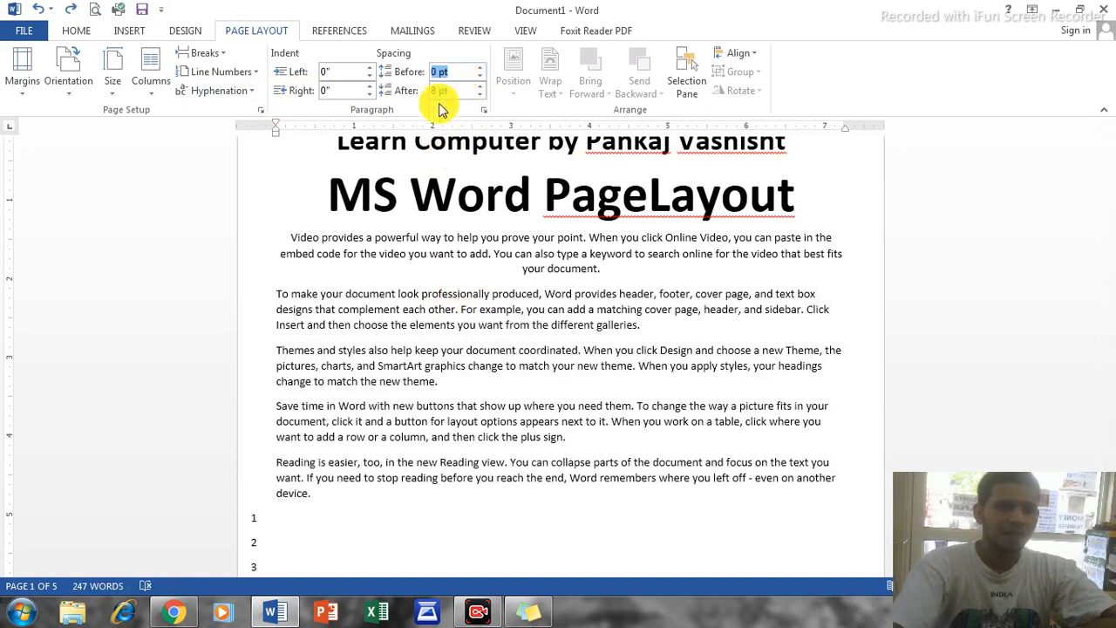
{"action": "left_click_drag", "start_coordinate": [296, 236], "coordinate": [645, 531]}
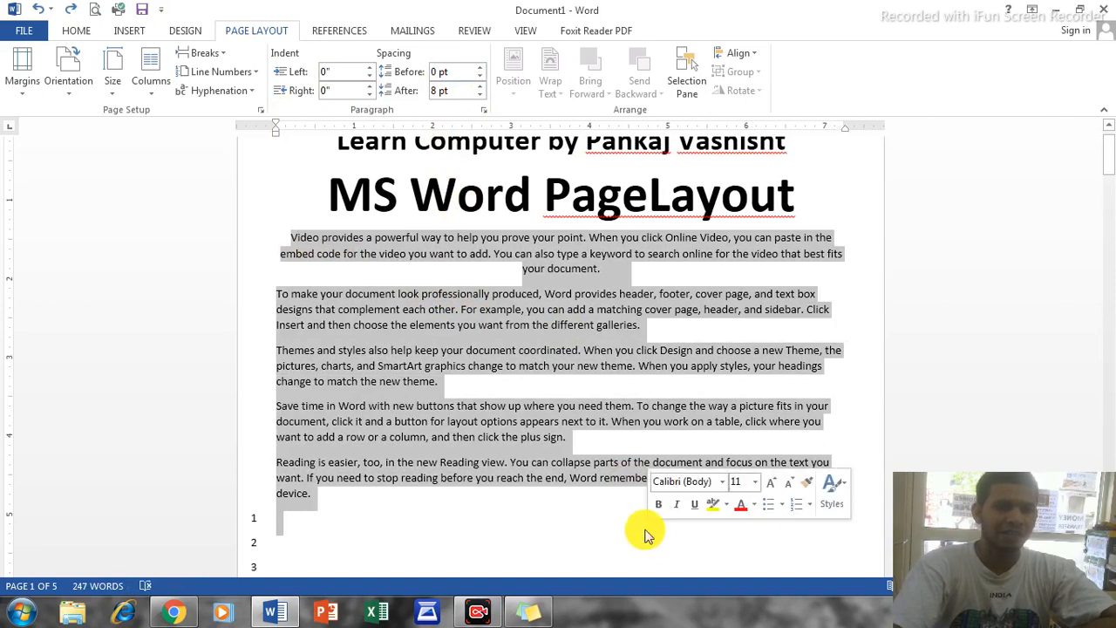
{"action": "left_click", "coordinate": [479, 68]}
{"action": "left_click", "coordinate": [479, 68]}
{"action": "left_click", "coordinate": [479, 68]}
{"action": "left_click", "coordinate": [479, 68]}
{"action": "left_click", "coordinate": [479, 68]}
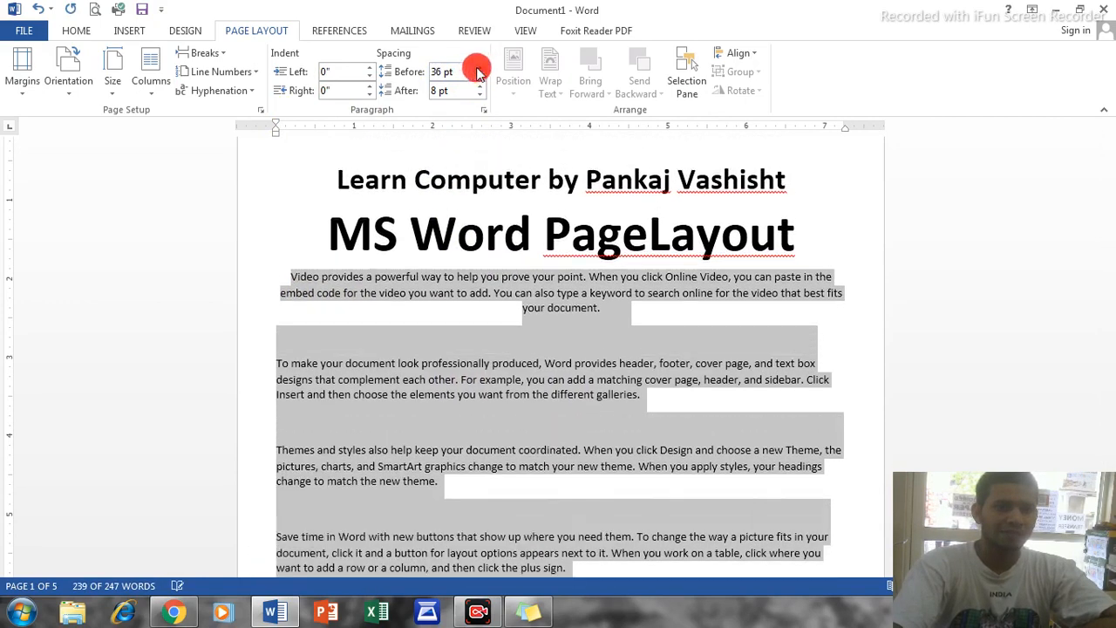
{"action": "left_click", "coordinate": [479, 68]}
{"action": "left_click", "coordinate": [479, 68]}
{"action": "left_click", "coordinate": [479, 68]}
{"action": "left_click", "coordinate": [479, 68]}
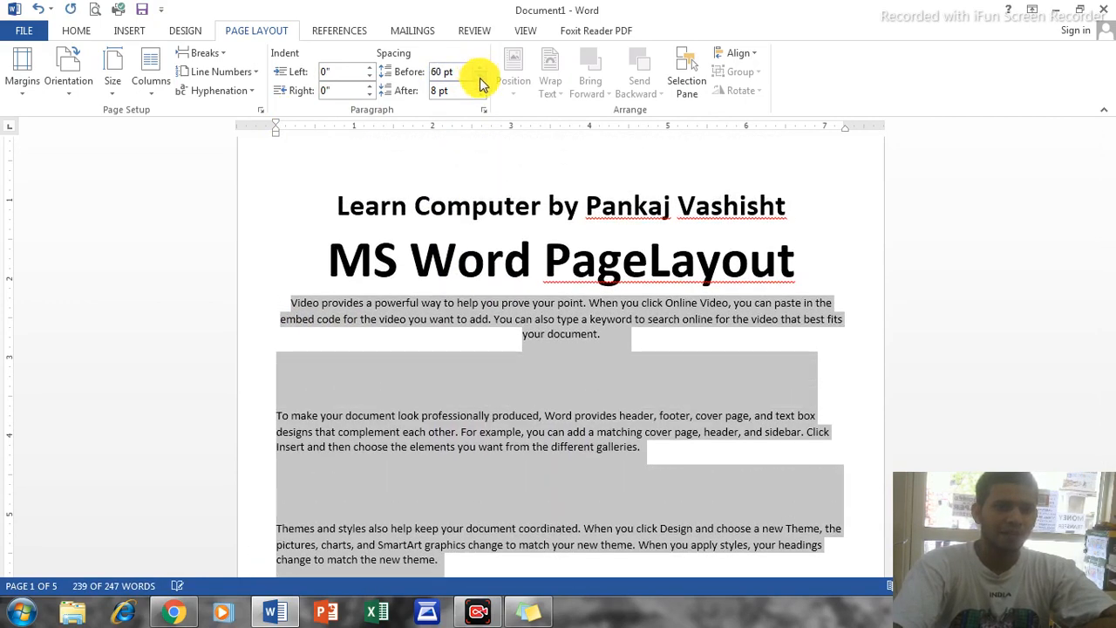
Set the spacing after the selected body paragraphs to 48 pt.
{"action": "left_click", "coordinate": [479, 94]}
{"action": "left_click", "coordinate": [479, 94]}
{"action": "left_click", "coordinate": [478, 94]}
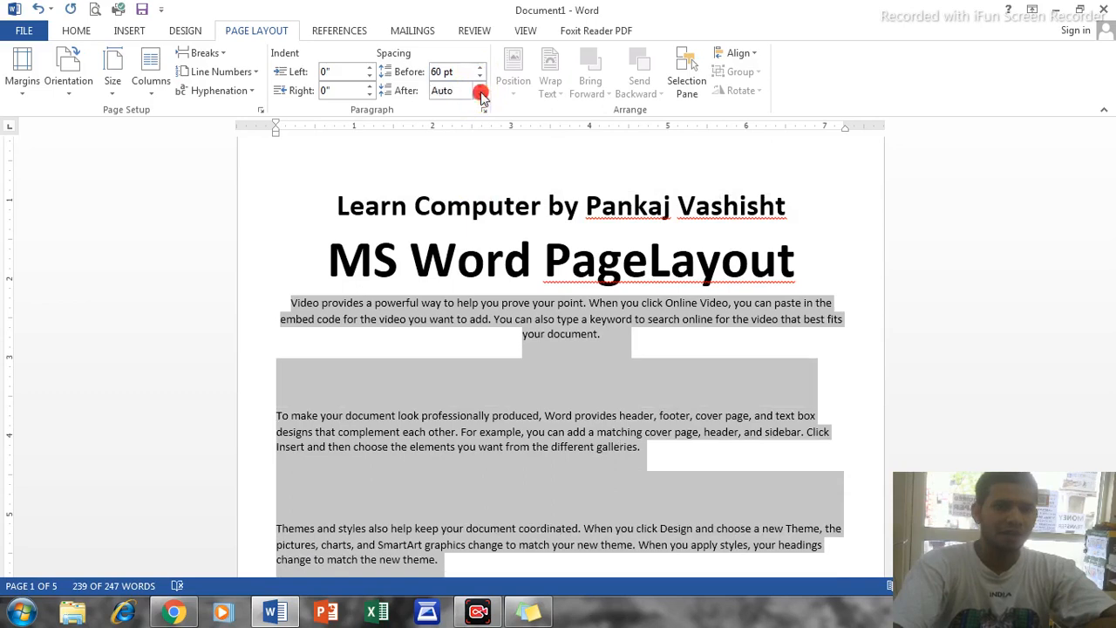
{"action": "left_click", "coordinate": [480, 88]}
{"action": "left_click", "coordinate": [480, 87]}
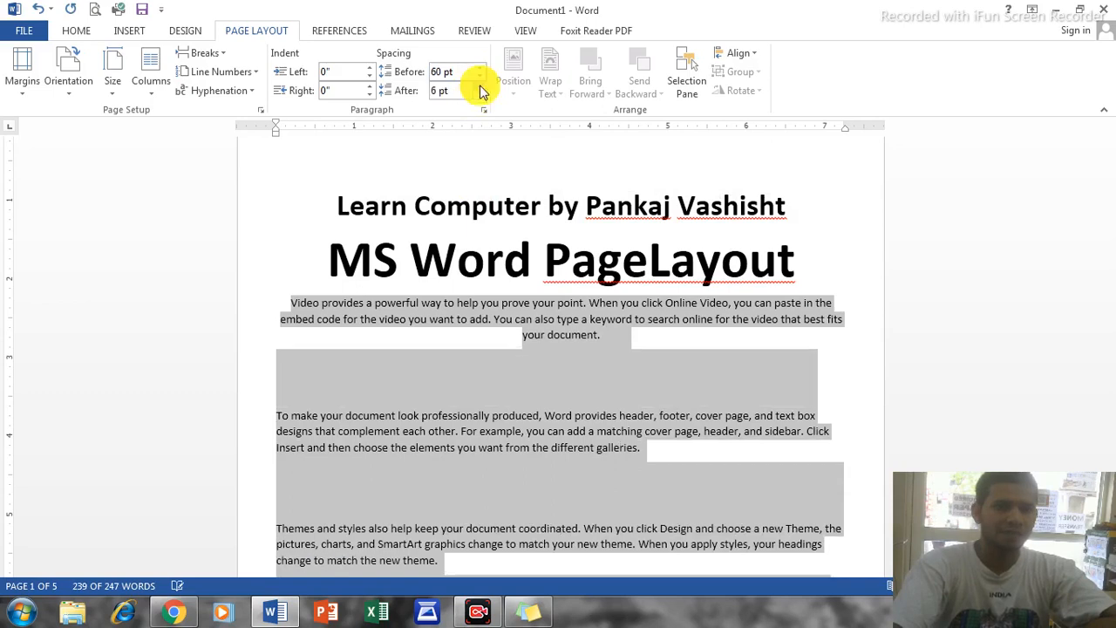
{"action": "left_click", "coordinate": [480, 87]}
{"action": "left_click", "coordinate": [480, 88]}
{"action": "left_click", "coordinate": [480, 87]}
{"action": "left_click", "coordinate": [480, 87]}
{"action": "left_click", "coordinate": [480, 87]}
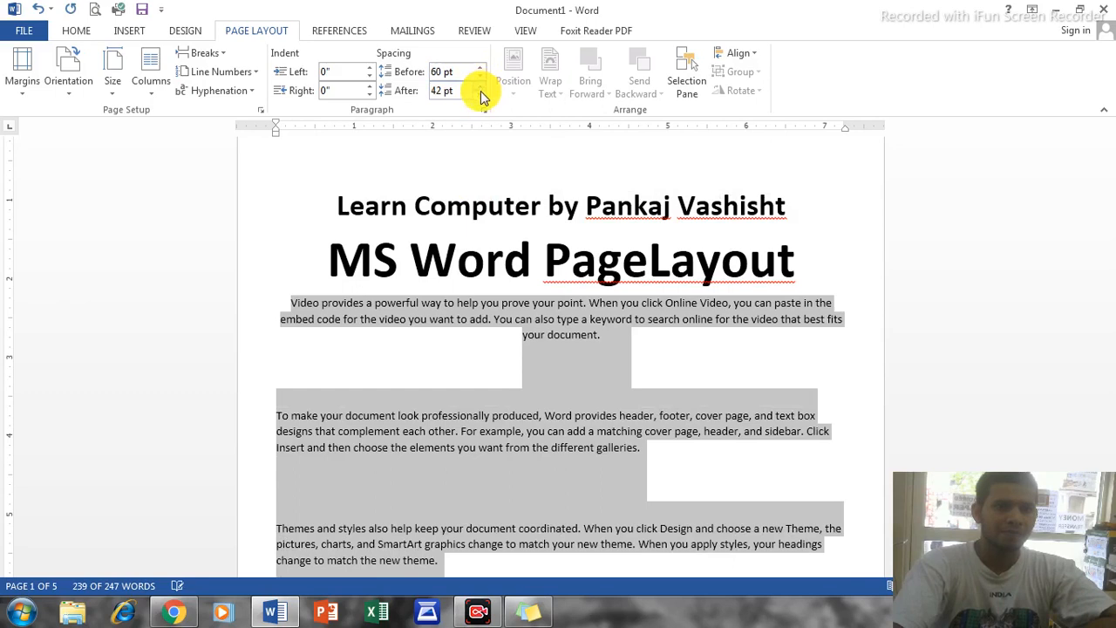
{"action": "left_click_drag", "start_coordinate": [479, 96], "coordinate": [479, 87]}
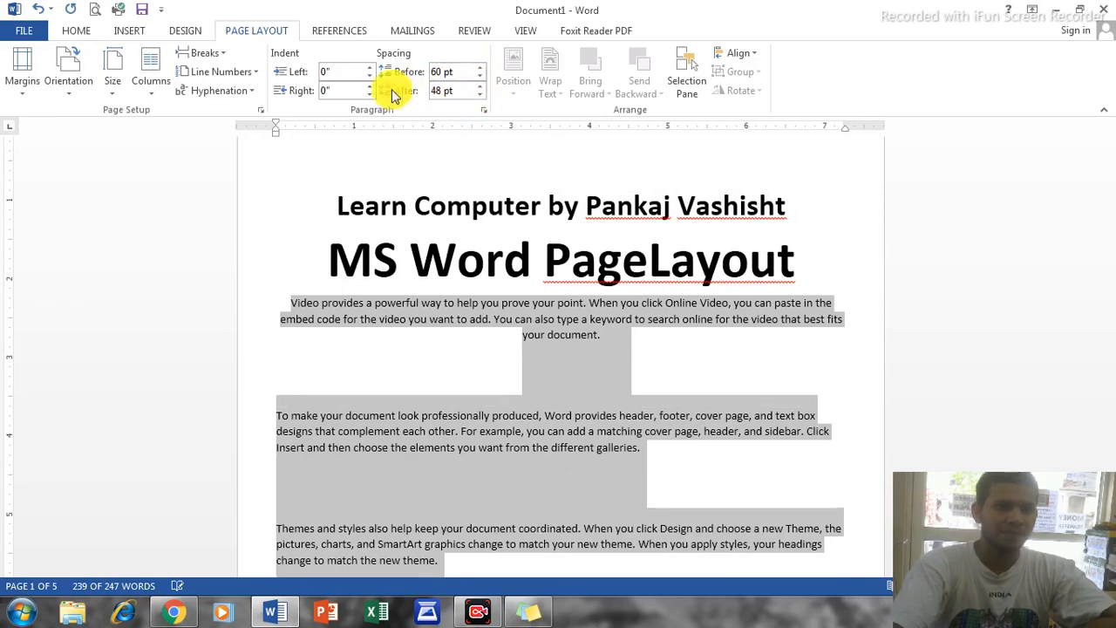
{"action": "left_click", "coordinate": [77, 30]}
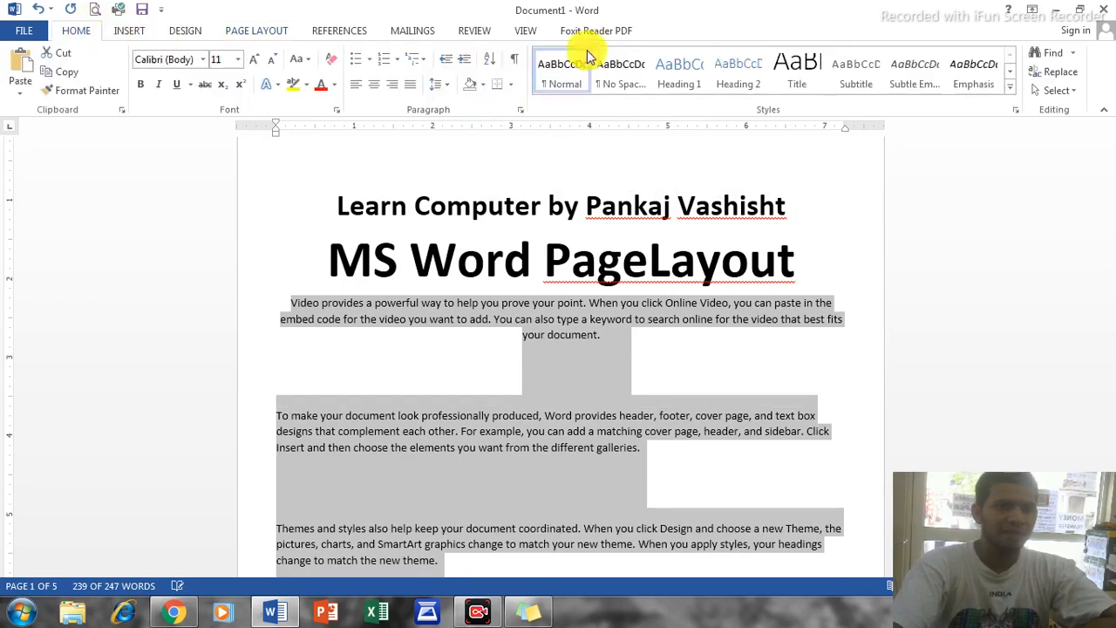
{"action": "left_click", "coordinate": [443, 85]}
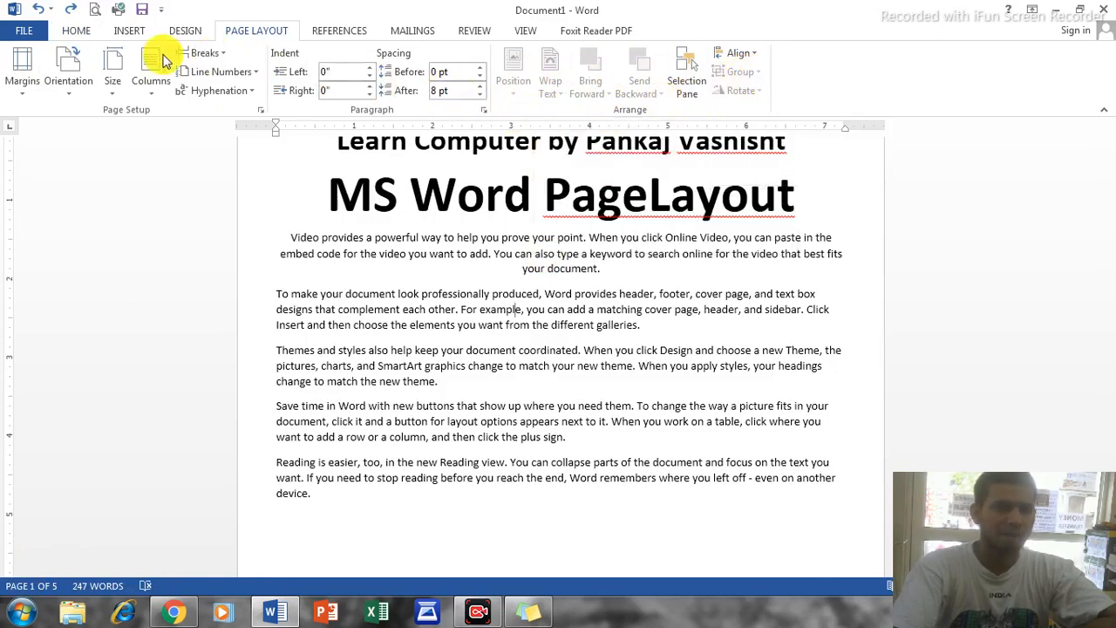
Draw a rectangle about 1.28" high and 2.48" wide over the fourth and fifth body paragraphs.
{"action": "left_click", "coordinate": [127, 30]}
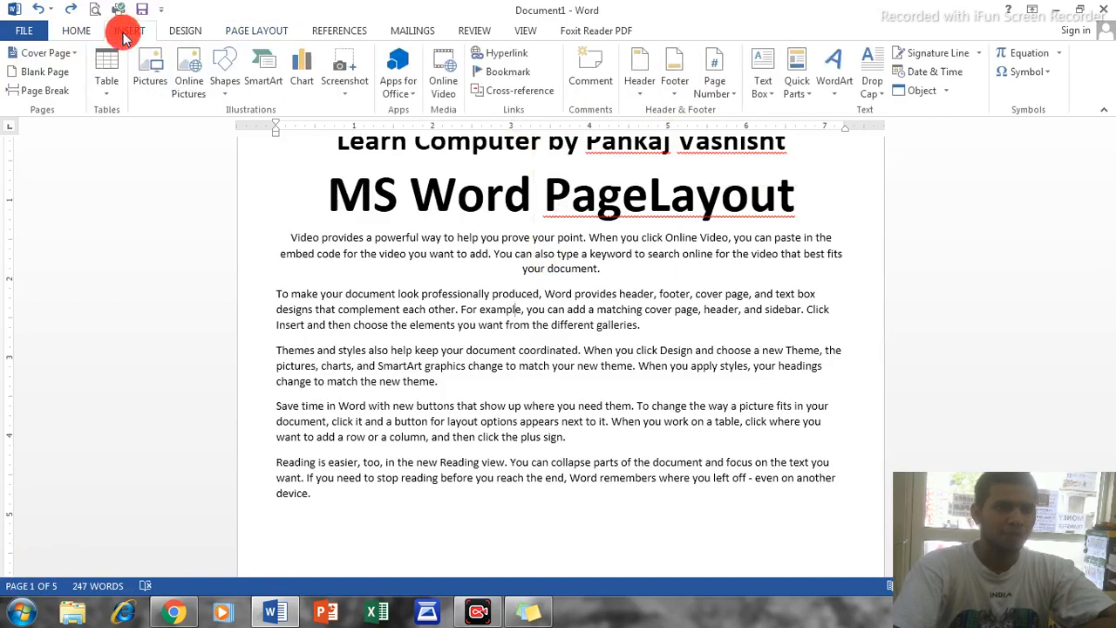
{"action": "left_click", "coordinate": [223, 79]}
{"action": "left_click", "coordinate": [267, 129]}
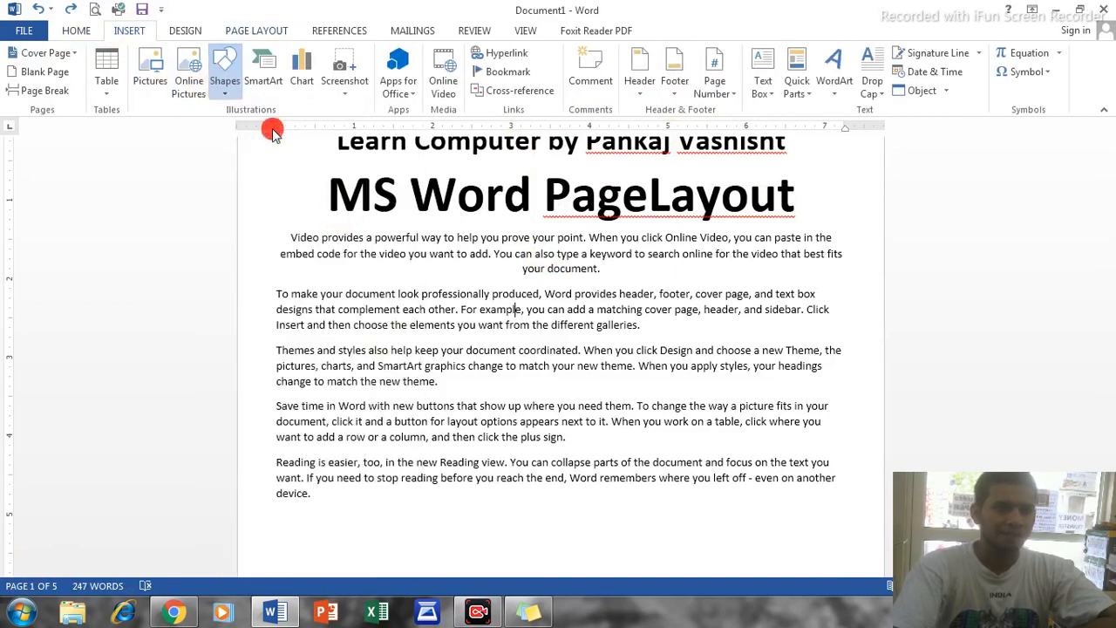
{"action": "left_click_drag", "start_coordinate": [340, 390], "coordinate": [536, 491]}
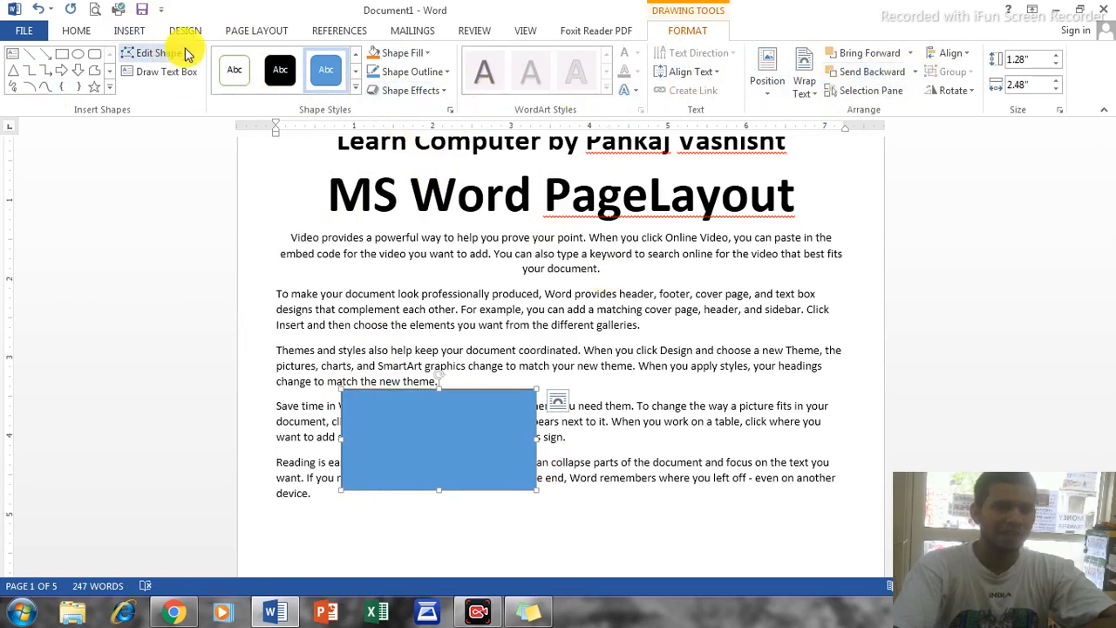
Apply Tight text wrapping to the rectangle and move it up into the middle of the document's headings.
{"action": "left_click", "coordinate": [258, 31]}
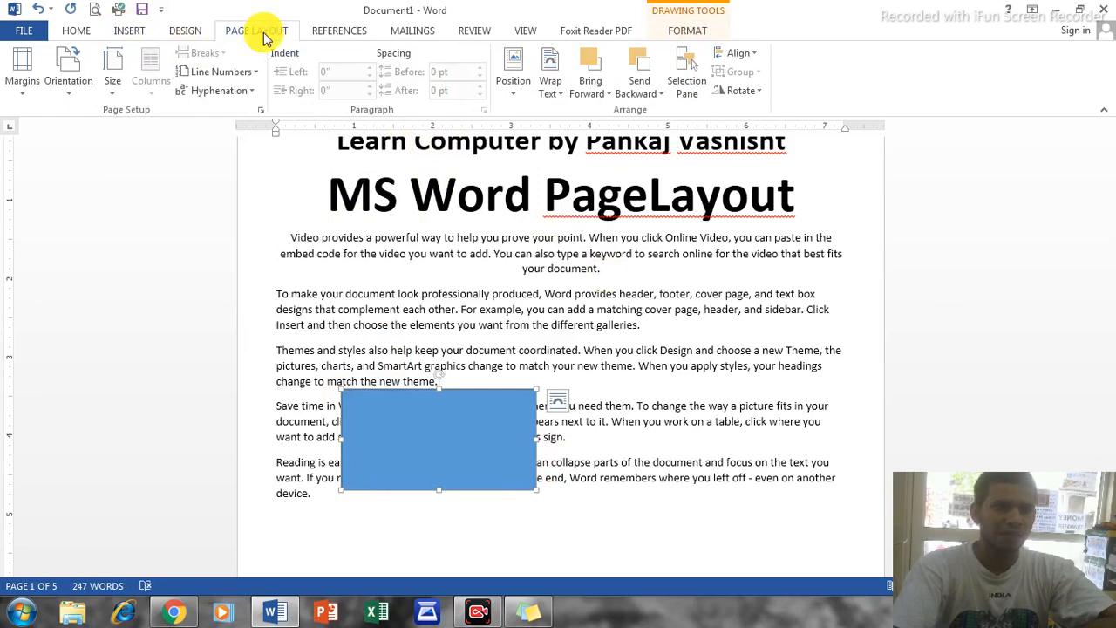
{"action": "left_click", "coordinate": [521, 93]}
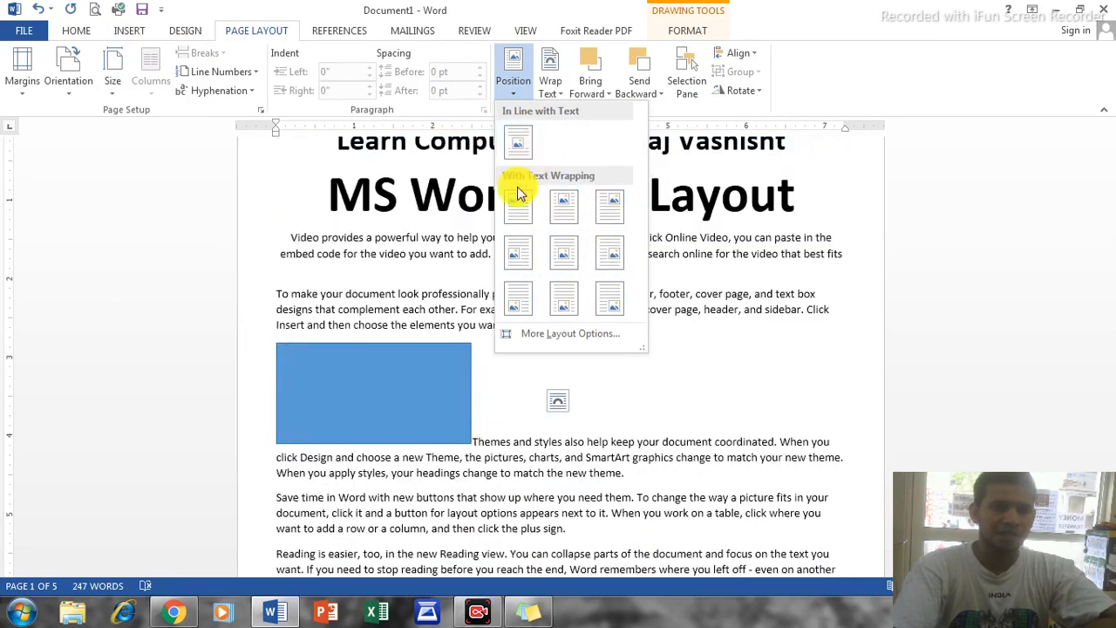
{"action": "left_click", "coordinate": [551, 85]}
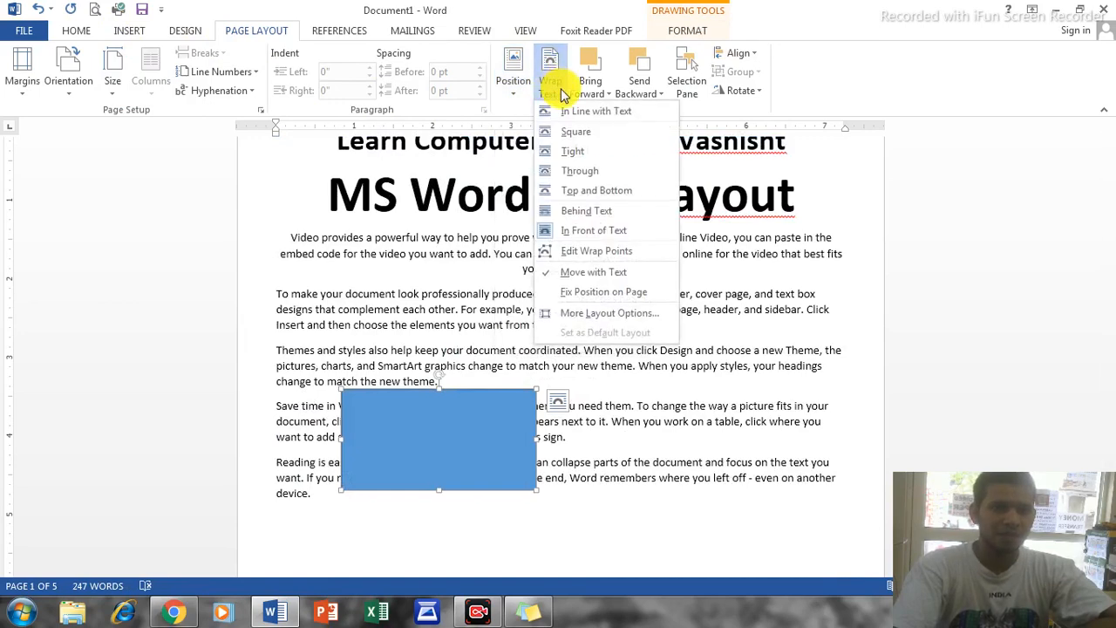
{"action": "left_click", "coordinate": [582, 154]}
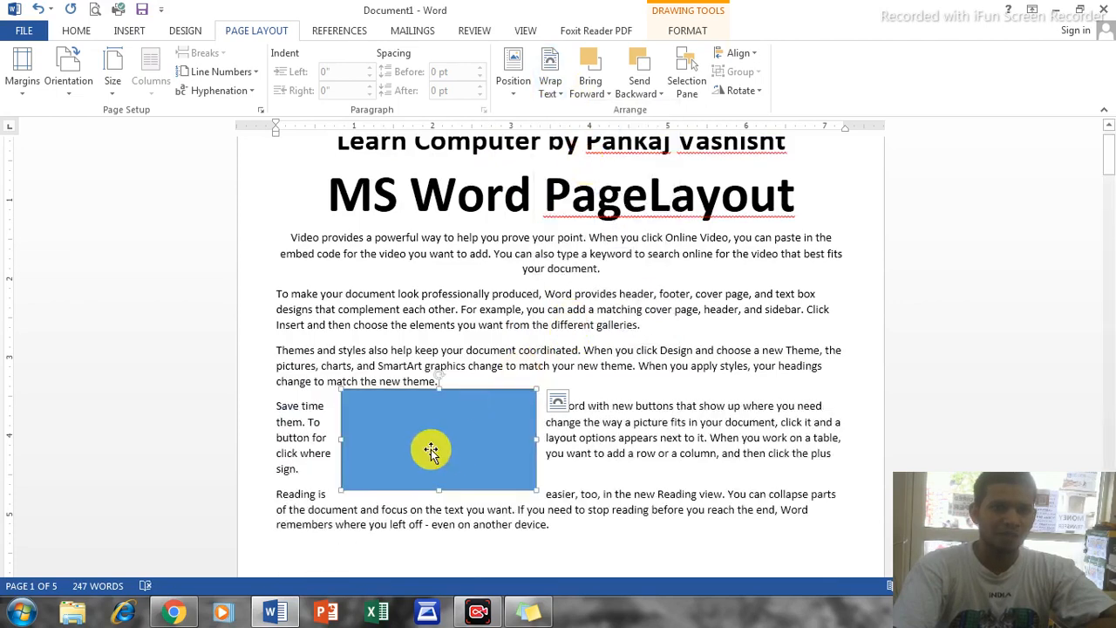
{"action": "left_click_drag", "start_coordinate": [428, 448], "coordinate": [463, 412]}
{"action": "left_click_drag", "start_coordinate": [571, 376], "coordinate": [523, 198]}
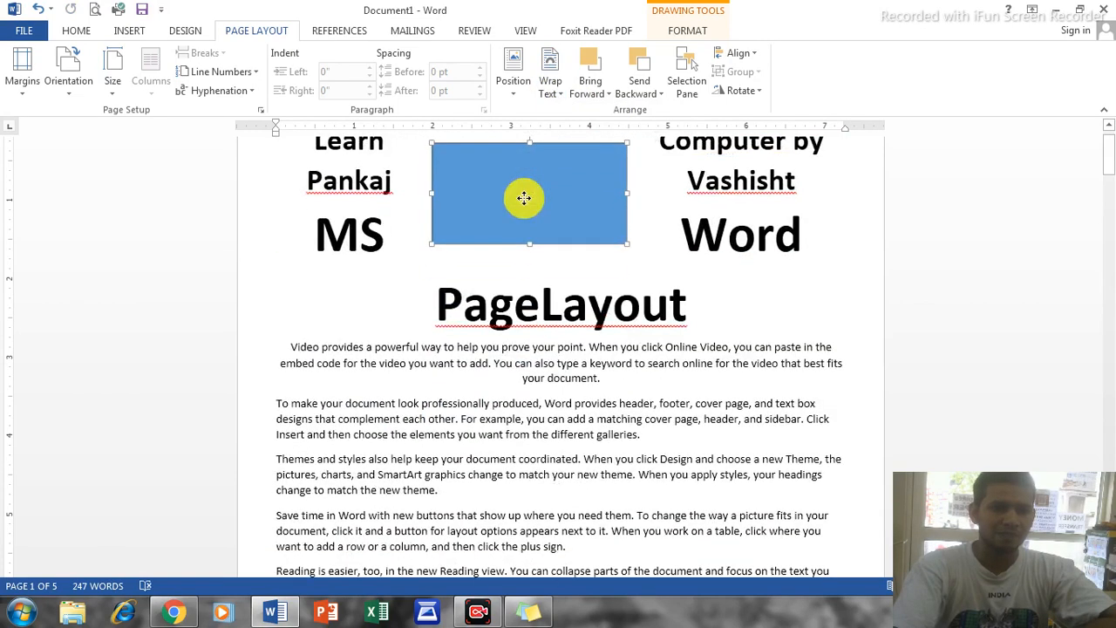
Review the text wrapping choices available for the rectangle without applying a different one.
{"action": "left_click", "coordinate": [552, 92]}
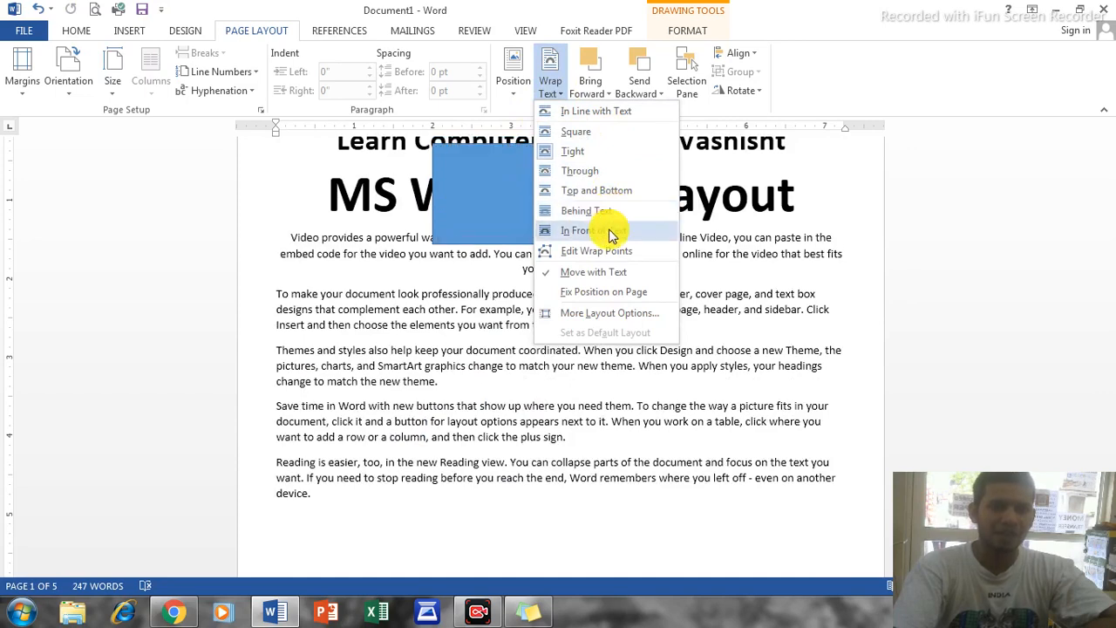
{"action": "left_click", "coordinate": [727, 176]}
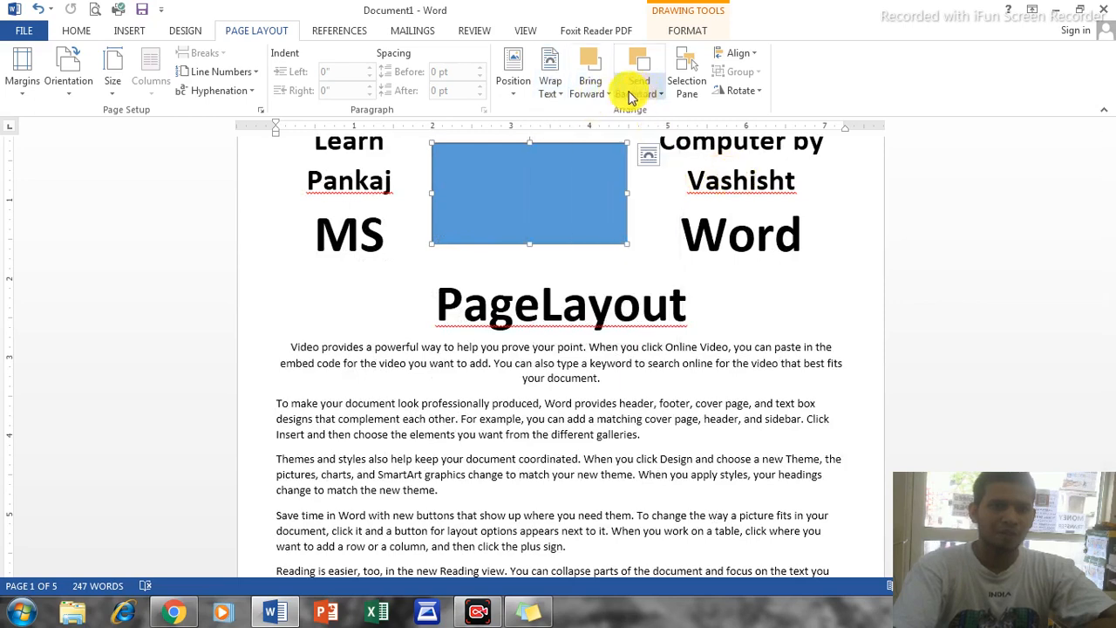
{"action": "left_click", "coordinate": [551, 89]}
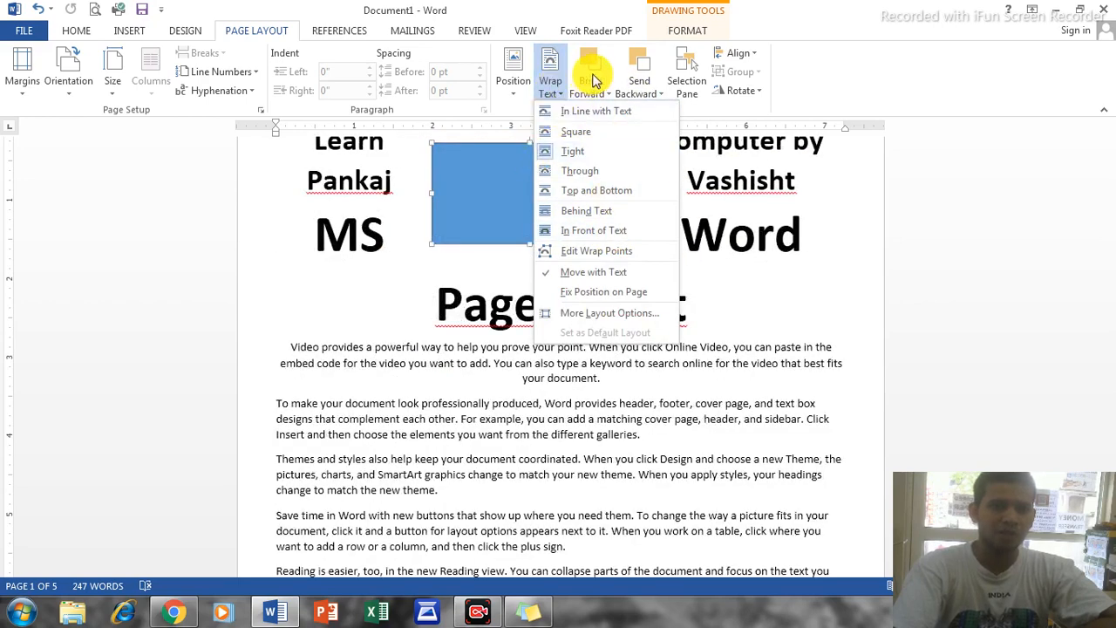
{"action": "left_click", "coordinate": [555, 84]}
{"action": "left_click", "coordinate": [555, 83]}
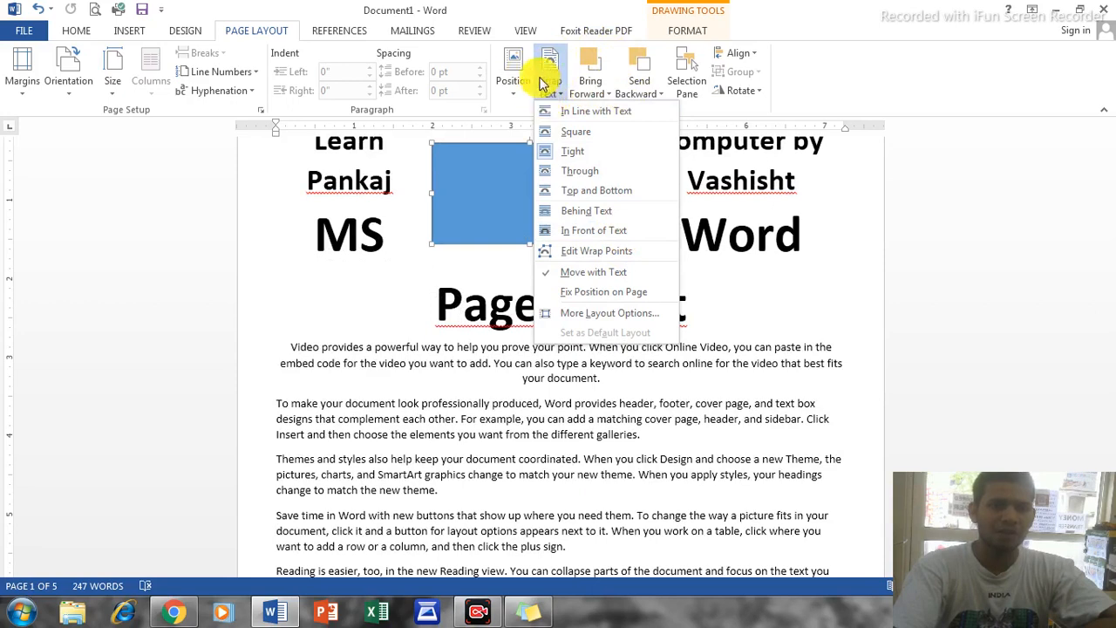
{"action": "left_click", "coordinate": [704, 178]}
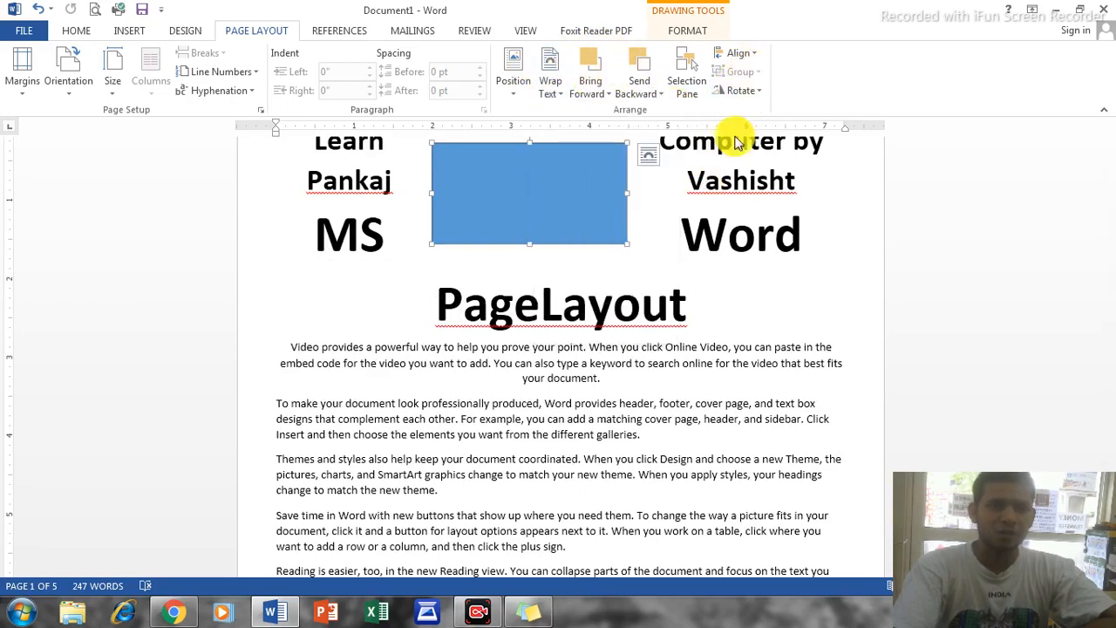
Draw an oval below the rectangle, overlapping the PageLayout heading and the first two body paragraphs.
{"action": "left_click", "coordinate": [652, 275]}
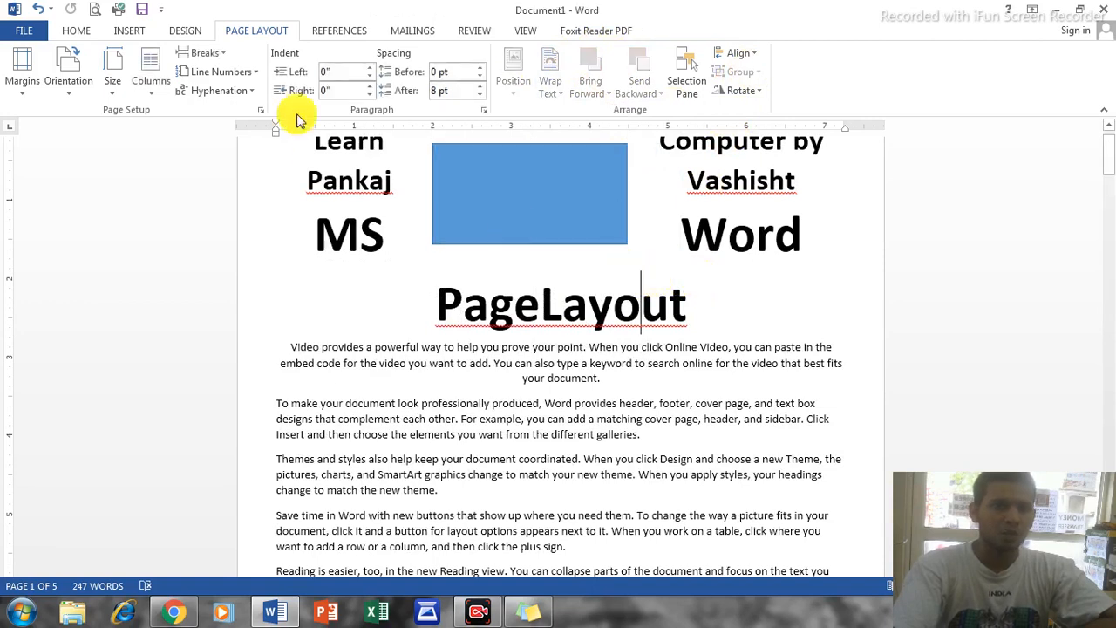
{"action": "left_click", "coordinate": [119, 31]}
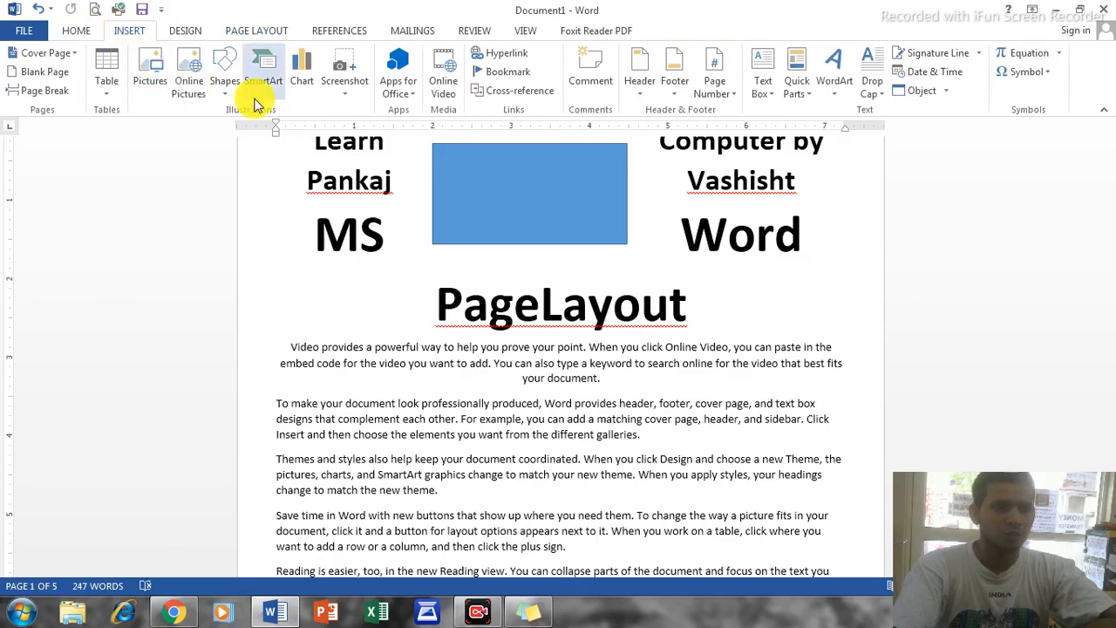
{"action": "left_click", "coordinate": [229, 83]}
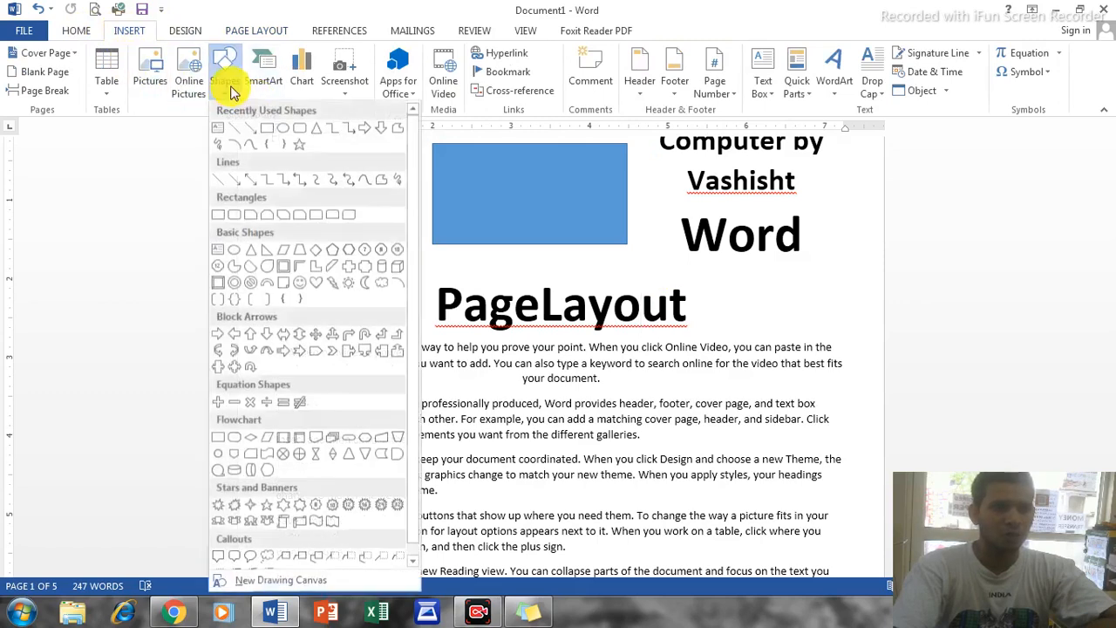
{"action": "left_click", "coordinate": [283, 131]}
{"action": "left_click_drag", "start_coordinate": [406, 288], "coordinate": [608, 441]}
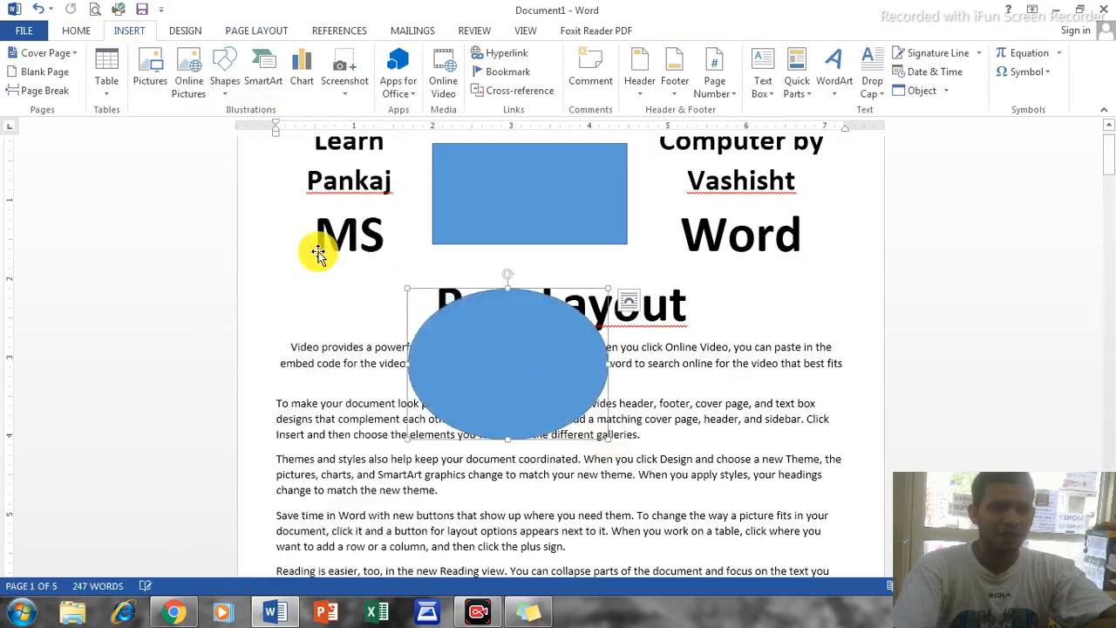
Draw an isosceles triangle about 1.8" high and 2.05" wide to the right of the oval.
{"action": "left_click", "coordinate": [131, 33]}
{"action": "left_click", "coordinate": [221, 83]}
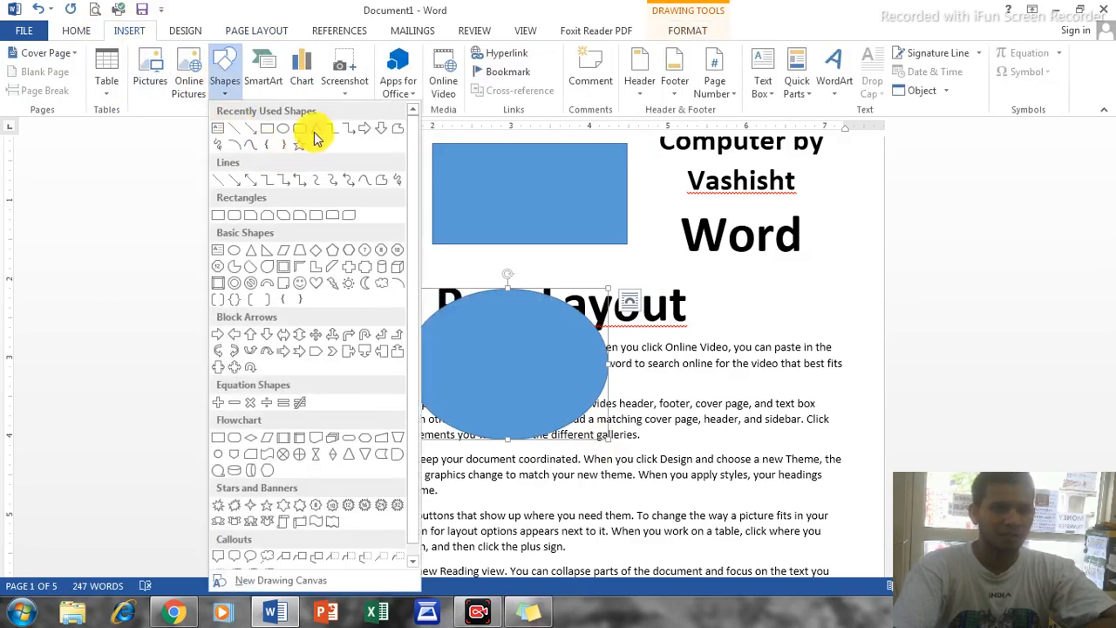
{"action": "left_click", "coordinate": [315, 131]}
{"action": "left_click_drag", "start_coordinate": [691, 259], "coordinate": [851, 401]}
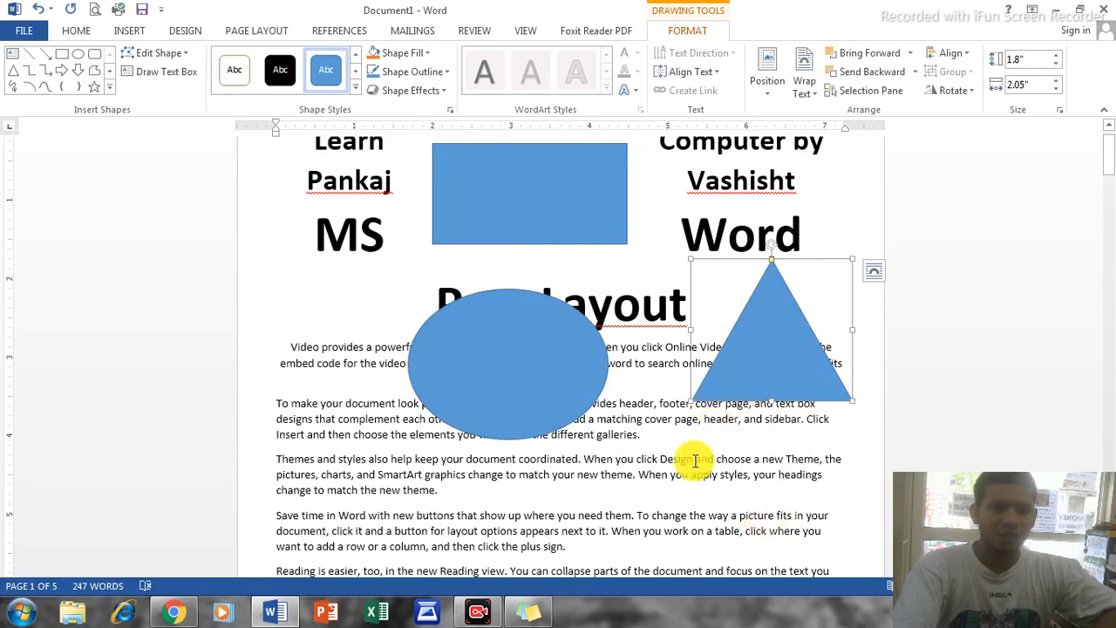
Group the rectangle, oval and triangle and move the group down and left over the body paragraphs.
{"action": "left_click", "coordinate": [517, 367], "text": "shift"}
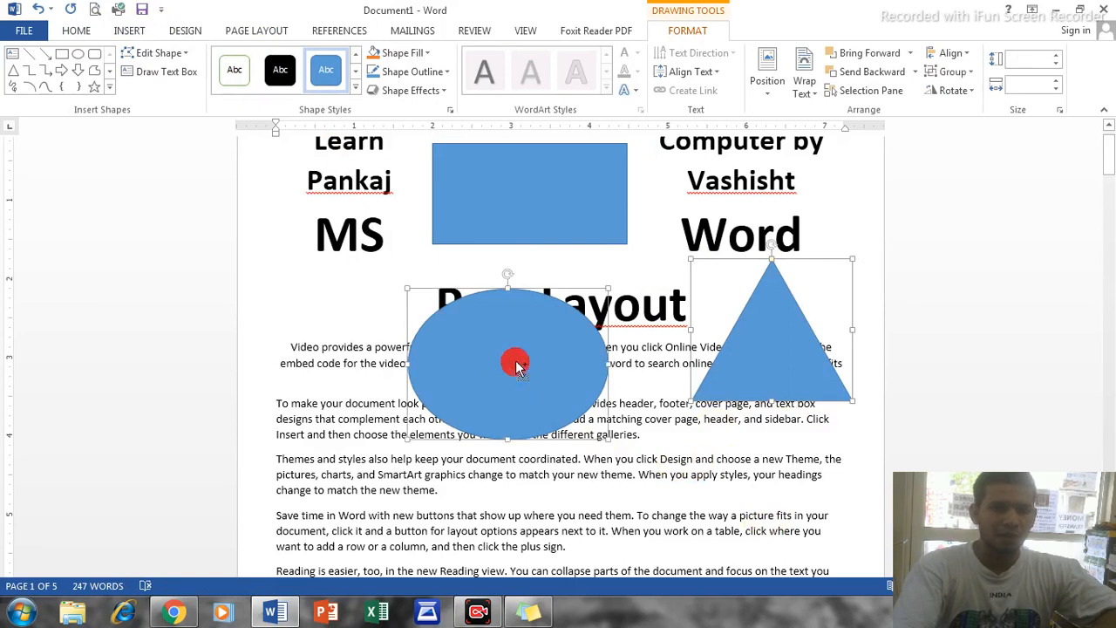
{"action": "left_click", "coordinate": [552, 202], "text": "shift"}
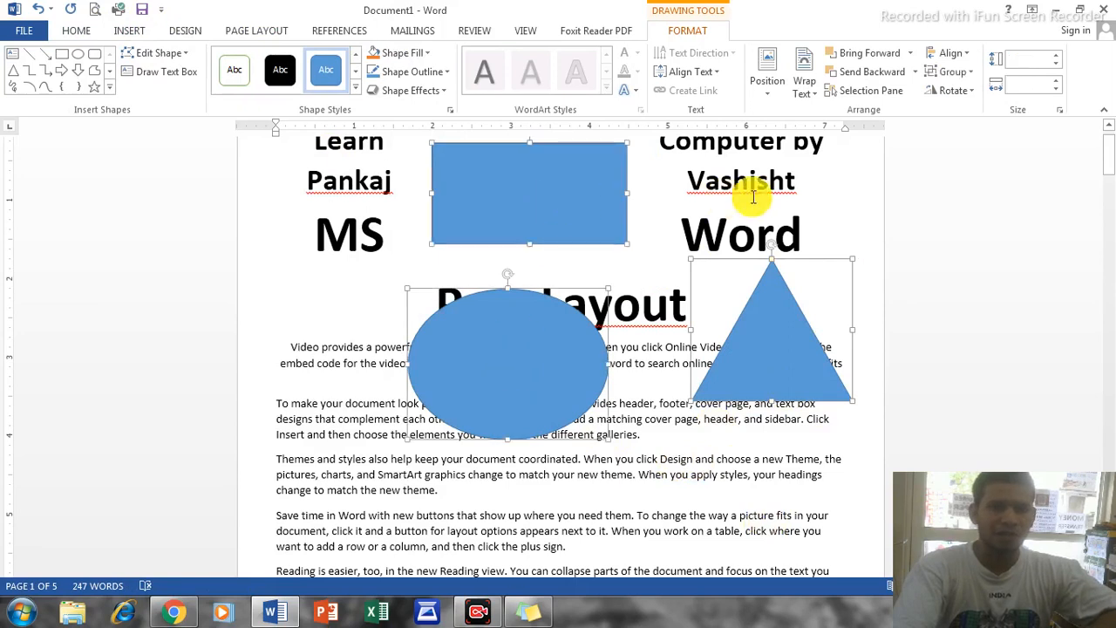
{"action": "left_click", "coordinate": [964, 78]}
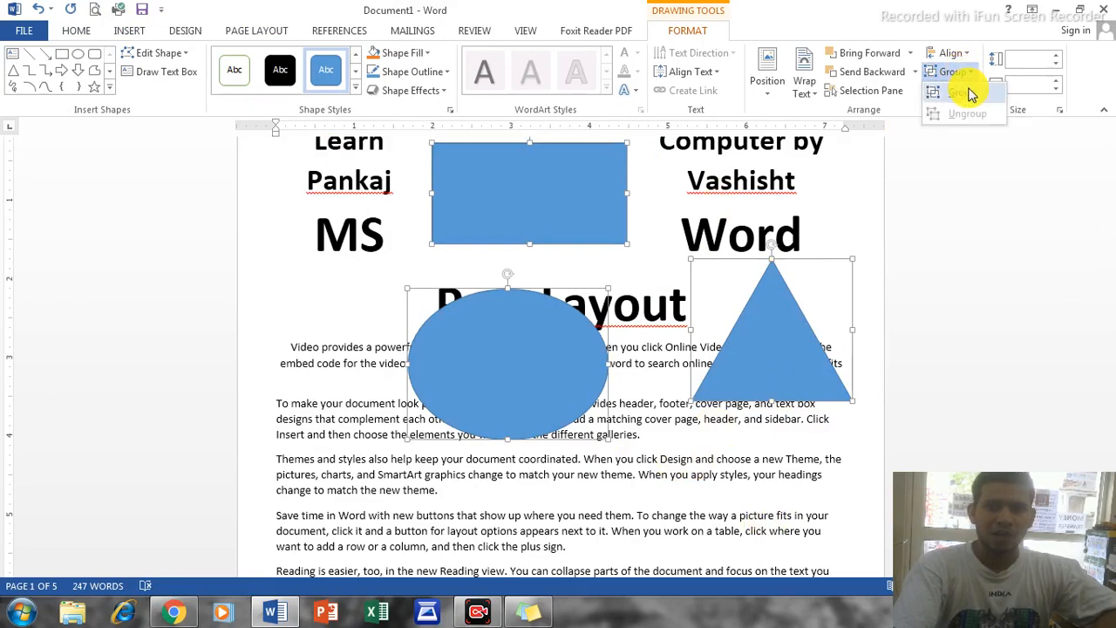
{"action": "left_click", "coordinate": [964, 92]}
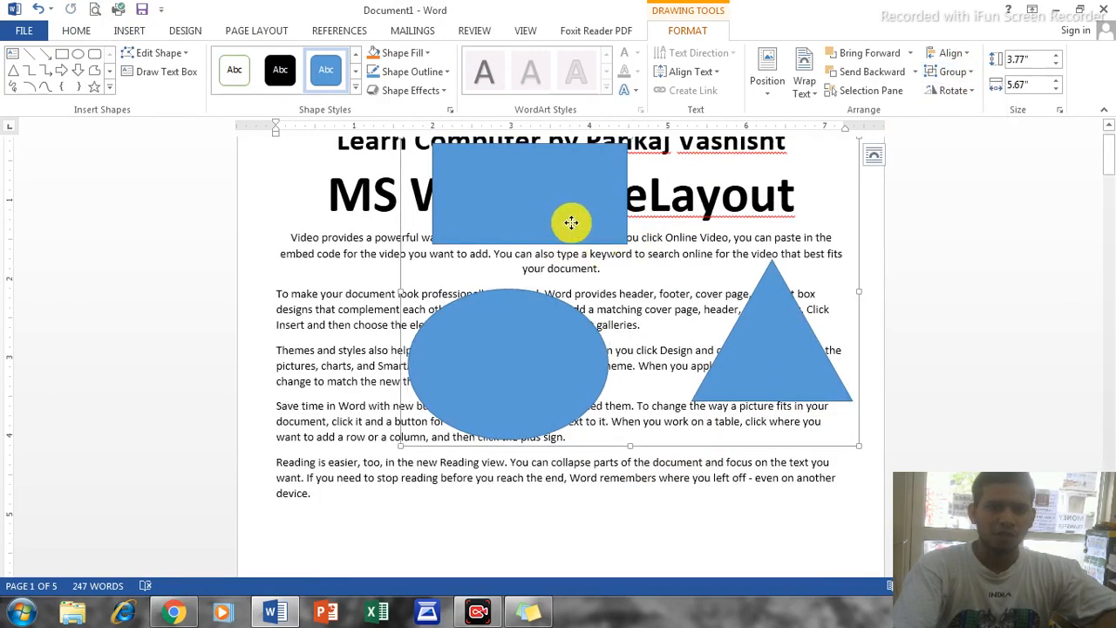
{"action": "left_click_drag", "start_coordinate": [570, 219], "coordinate": [463, 299]}
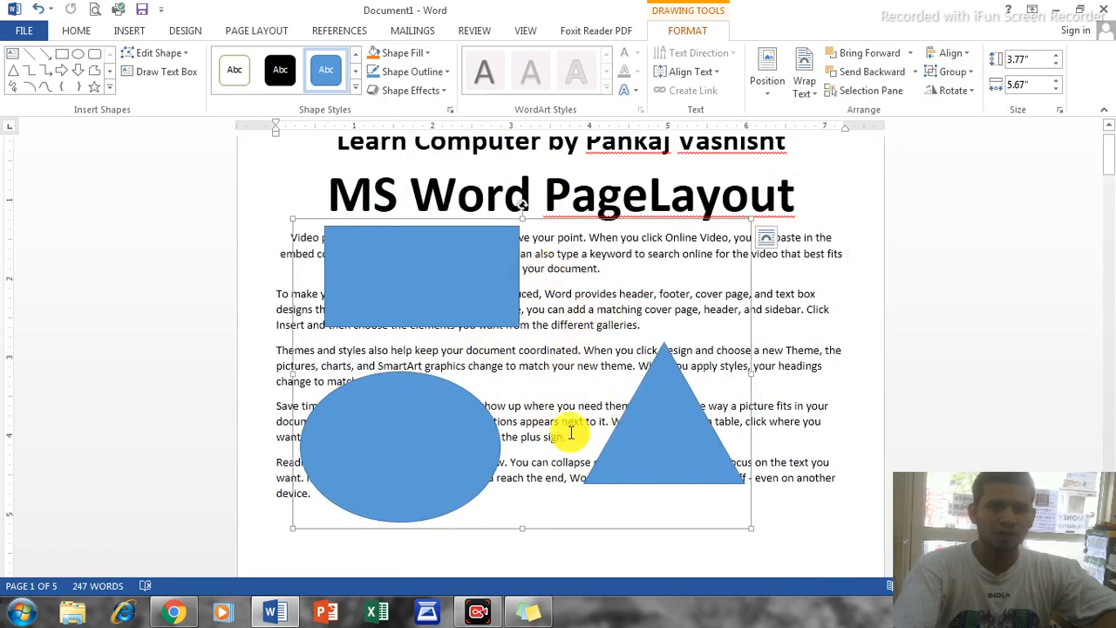
Review the rotation options and enlarge the grouped shapes freehand from the upper-right corner to about 6.63" wide.
{"action": "left_click", "coordinate": [954, 91]}
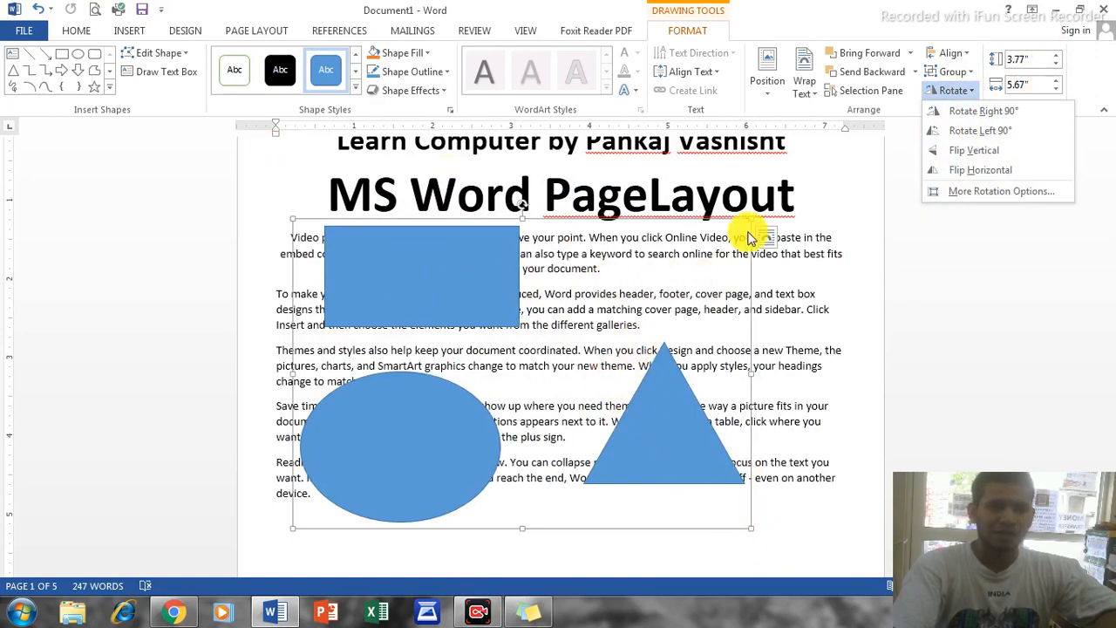
{"action": "left_click", "coordinate": [785, 242]}
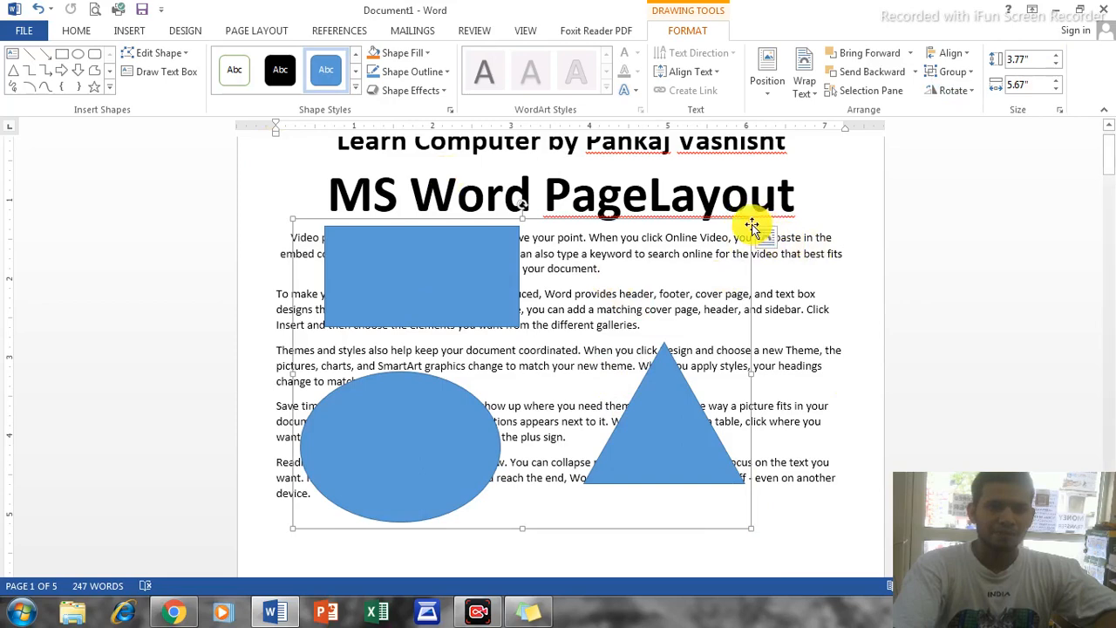
{"action": "left_click_drag", "start_coordinate": [752, 217], "coordinate": [826, 200]}
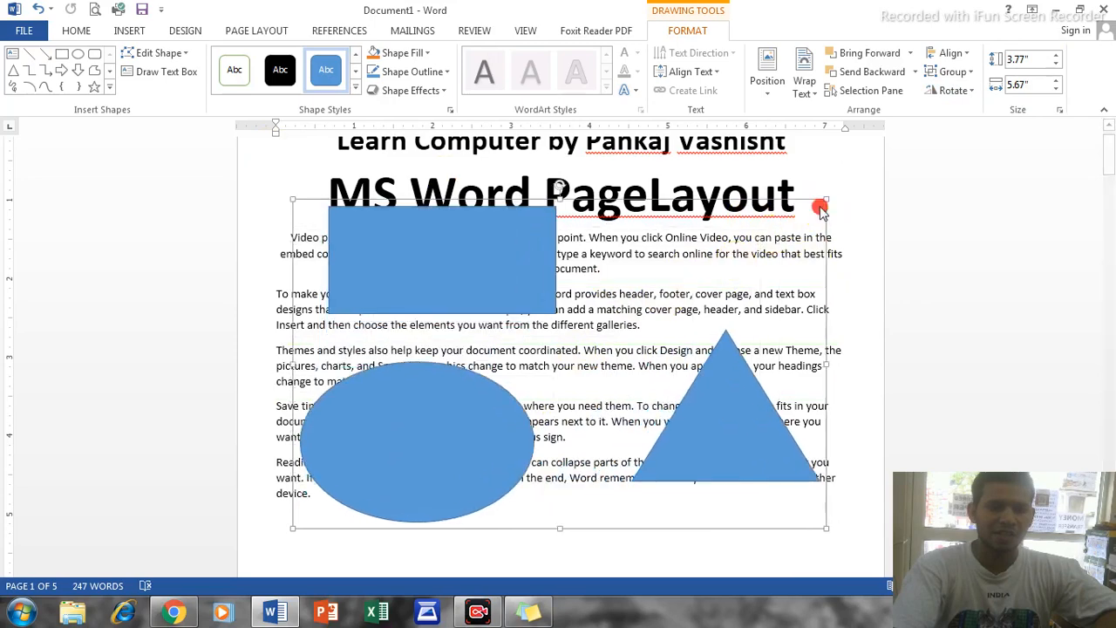
Set the height of the grouped shapes to 3.7".
{"action": "left_click", "coordinate": [1060, 60]}
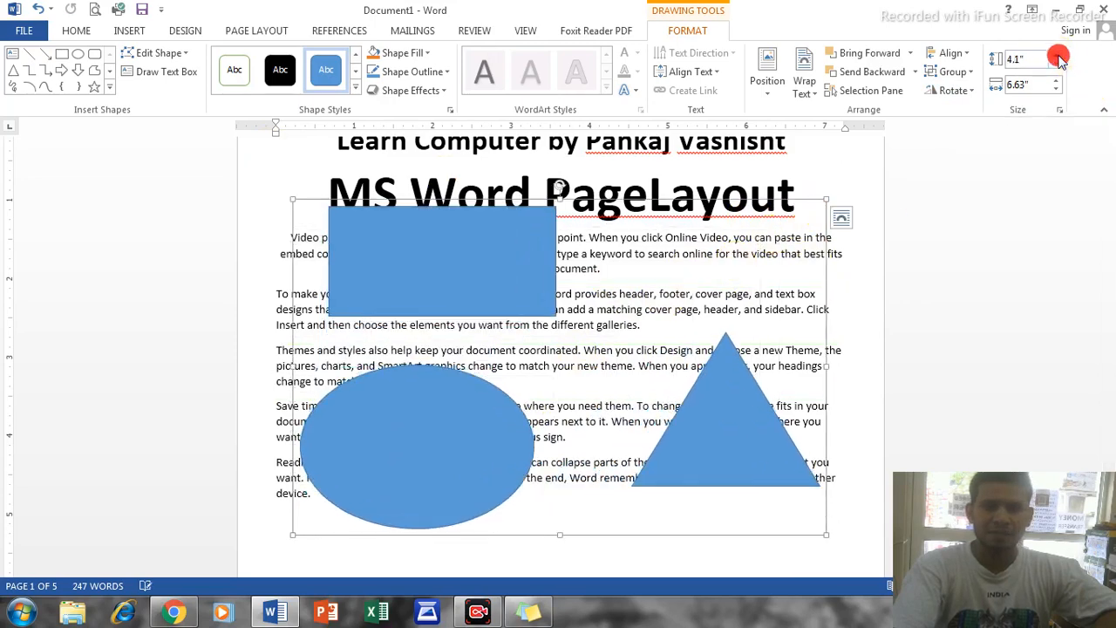
{"action": "left_click", "coordinate": [1060, 60]}
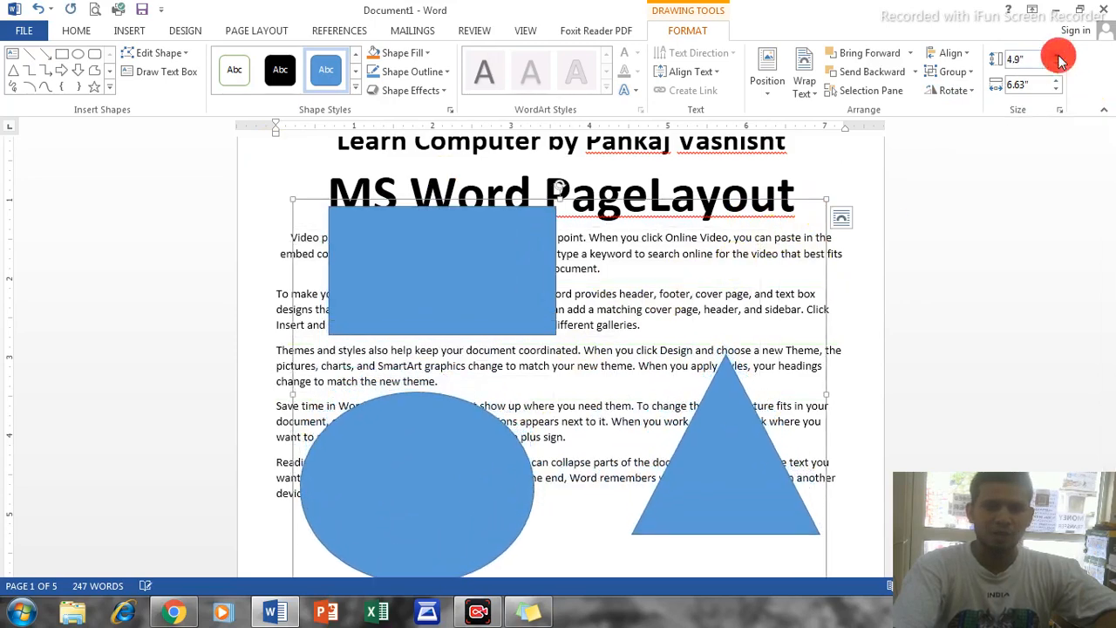
{"action": "left_click", "coordinate": [1057, 61]}
{"action": "left_click", "coordinate": [1055, 65]}
{"action": "left_click", "coordinate": [1056, 64]}
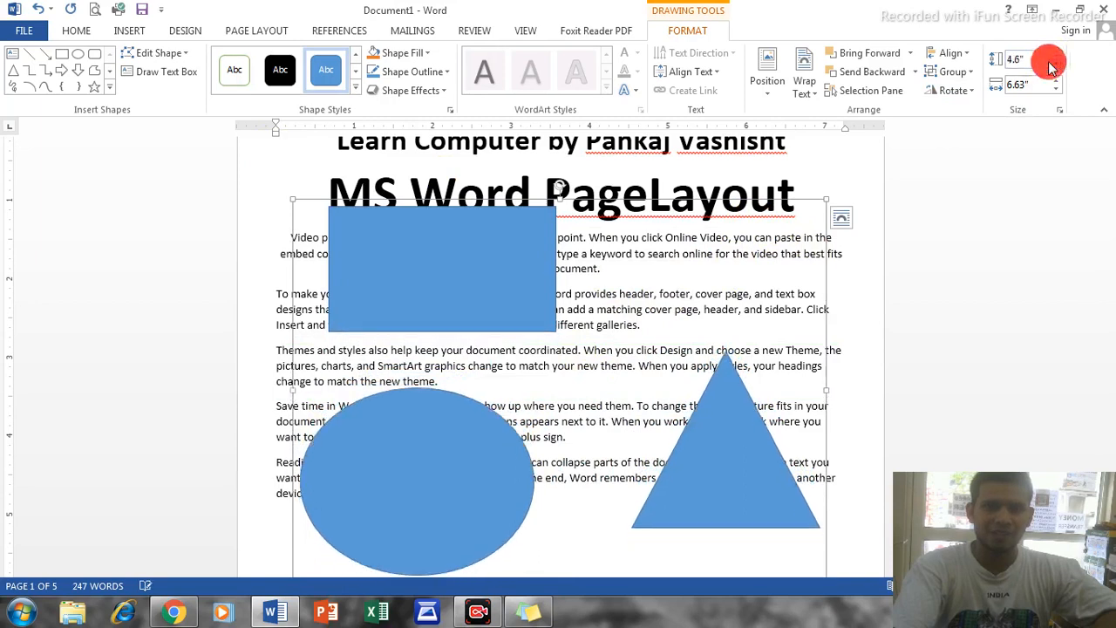
{"action": "left_click", "coordinate": [1055, 64]}
{"action": "left_click", "coordinate": [1055, 65]}
{"action": "left_click", "coordinate": [1055, 65]}
{"action": "left_click", "coordinate": [1055, 64]}
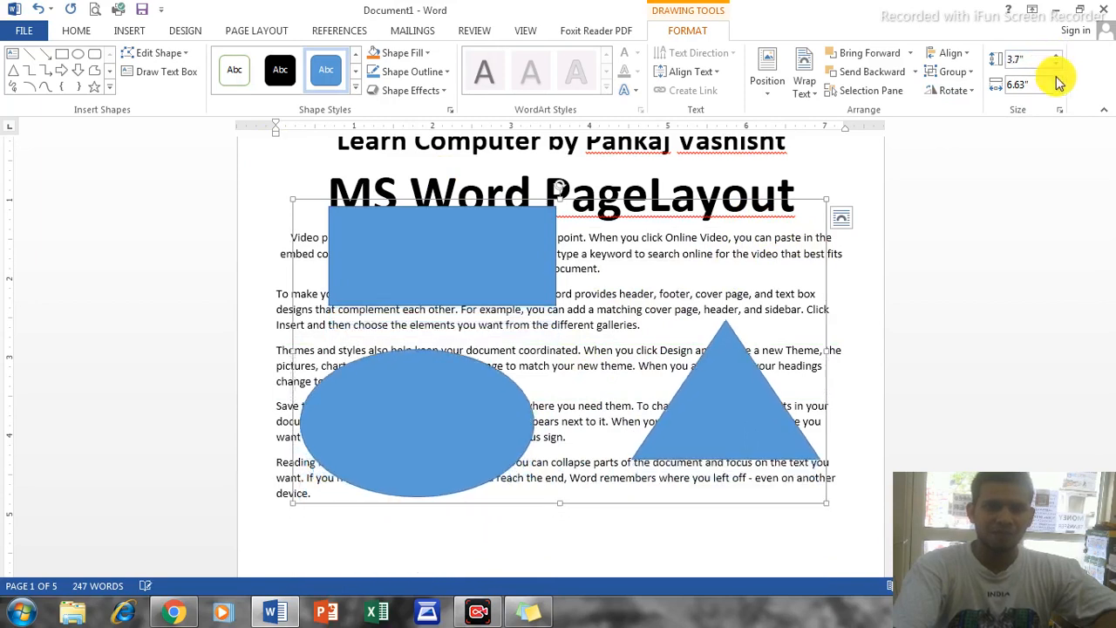
Set the width of the grouped shapes to 6.3".
{"action": "left_click", "coordinate": [1057, 80]}
{"action": "left_click", "coordinate": [1057, 80]}
{"action": "left_click", "coordinate": [1057, 80]}
{"action": "left_click", "coordinate": [1057, 80]}
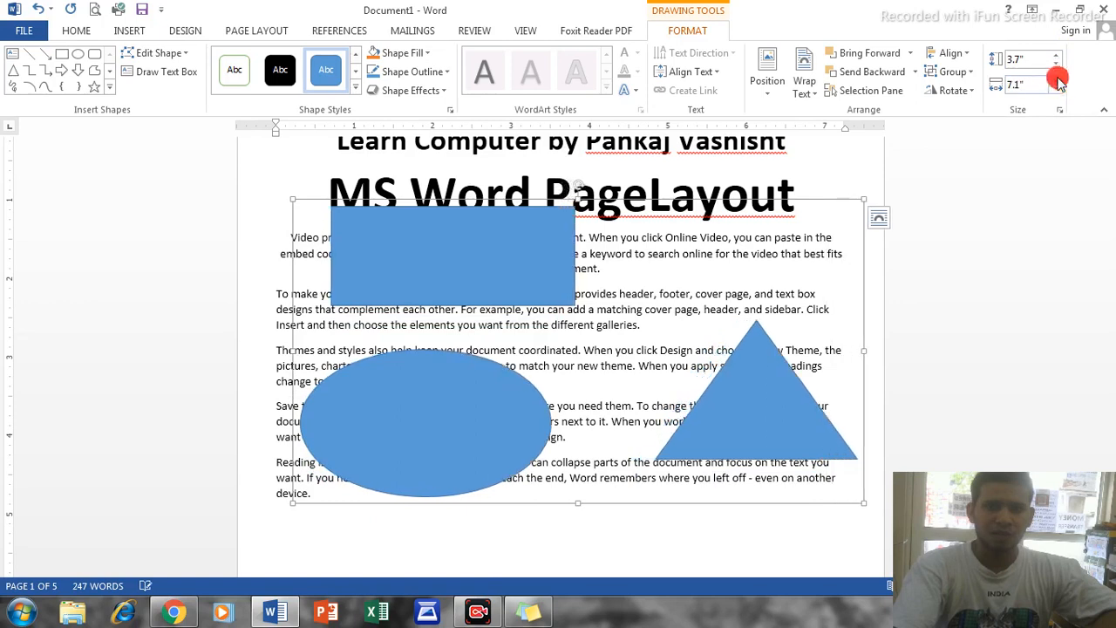
{"action": "left_click", "coordinate": [1057, 80]}
{"action": "left_click", "coordinate": [1057, 81]}
{"action": "left_click", "coordinate": [1056, 89]}
{"action": "left_click", "coordinate": [1056, 89]}
{"action": "left_click", "coordinate": [1056, 89]}
{"action": "left_click", "coordinate": [1056, 89]}
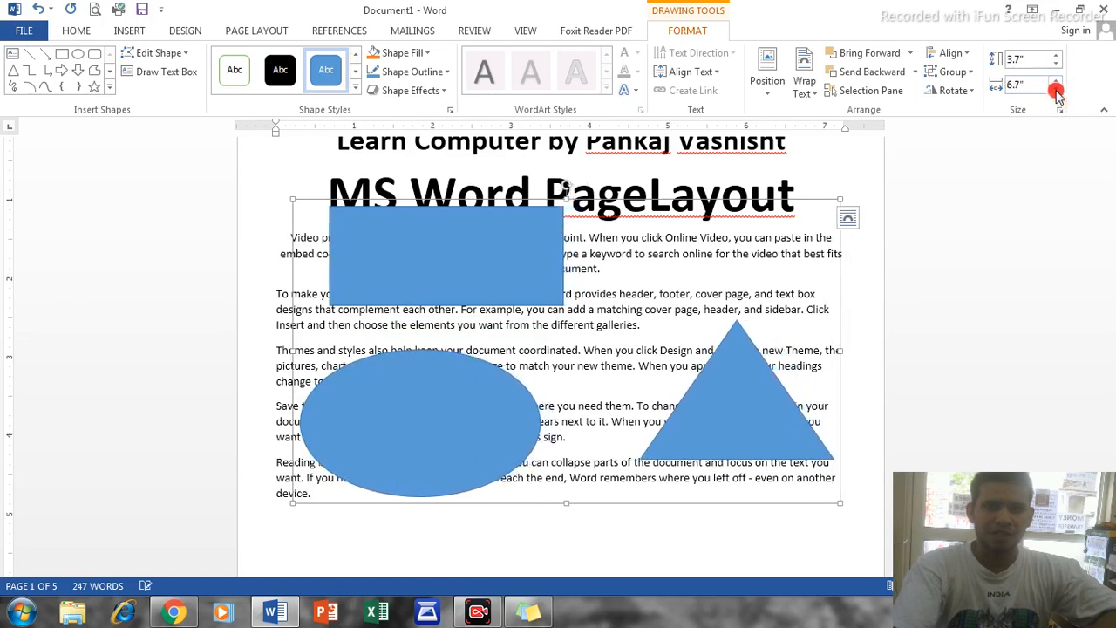
{"action": "left_click", "coordinate": [1056, 89]}
{"action": "left_click", "coordinate": [1056, 89]}
{"action": "left_click", "coordinate": [1056, 89]}
{"action": "left_click", "coordinate": [1057, 89]}
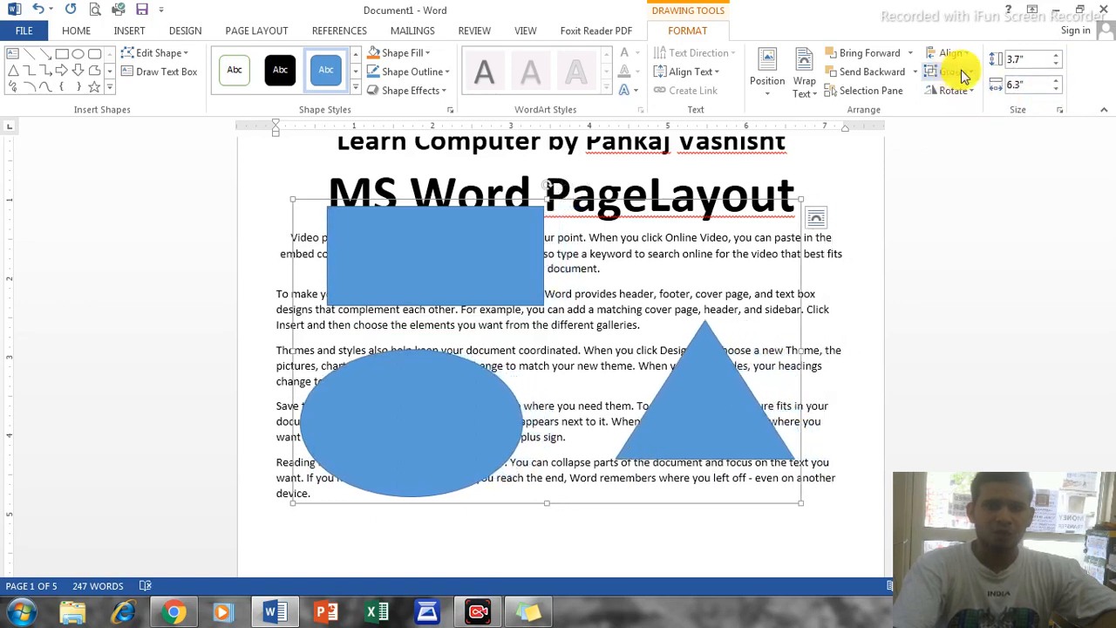
Ungroup the three shapes and select the oval on its own.
{"action": "left_click", "coordinate": [964, 75]}
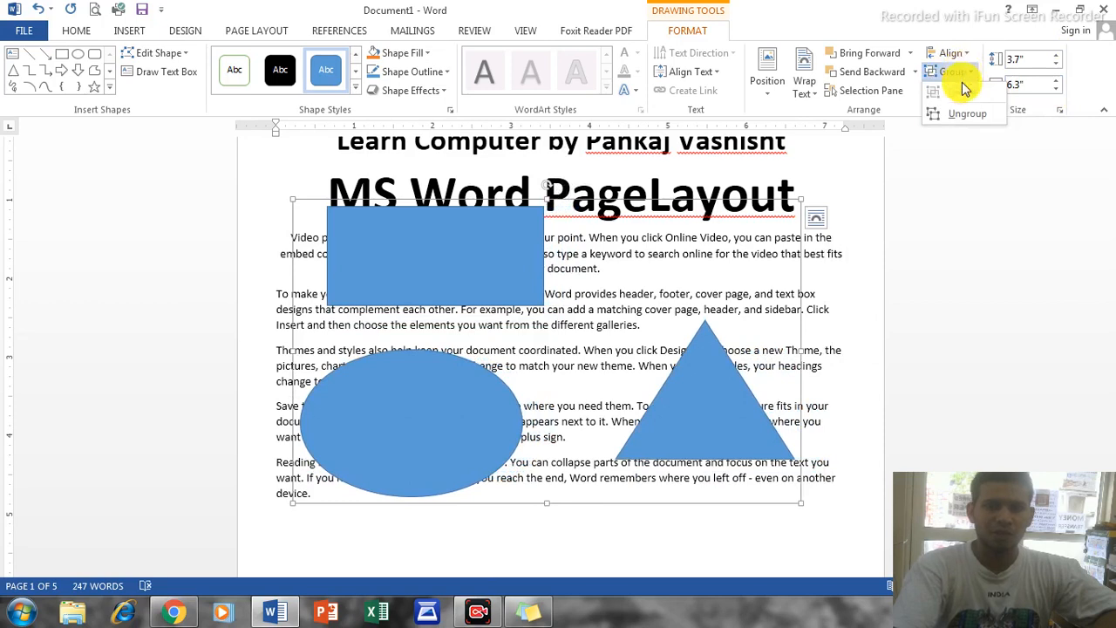
{"action": "left_click", "coordinate": [970, 115]}
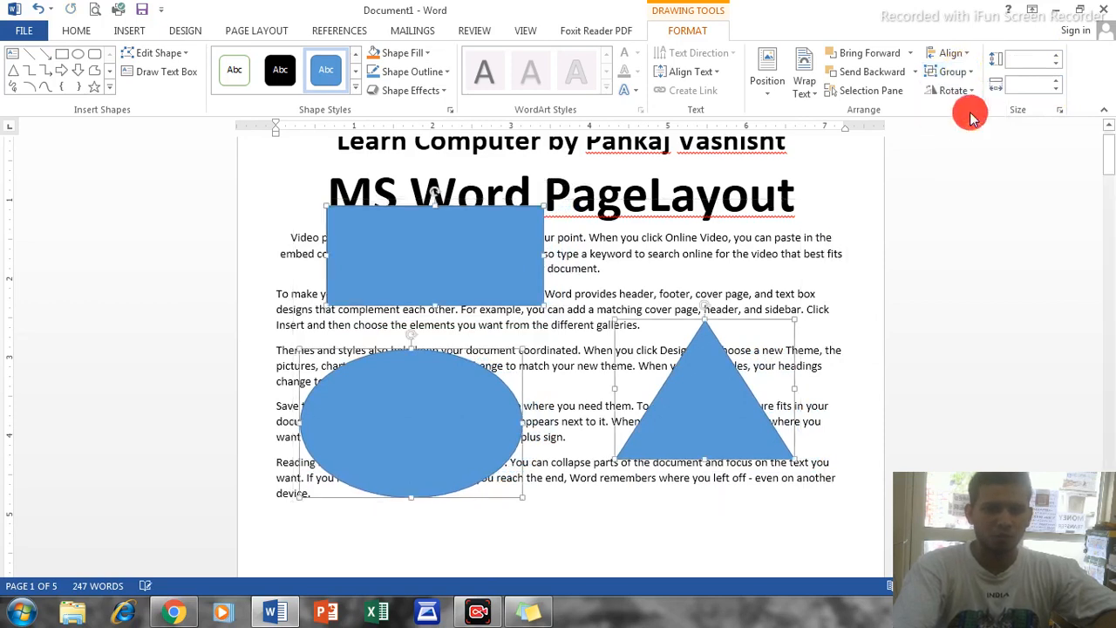
{"action": "left_click", "coordinate": [815, 271]}
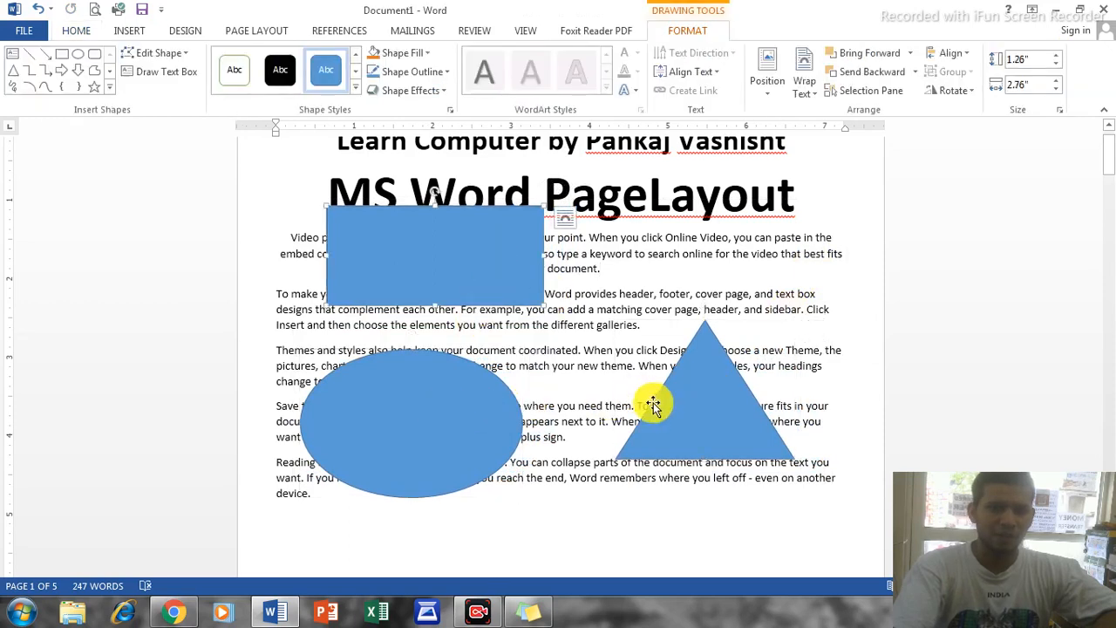
{"action": "left_click", "coordinate": [471, 407]}
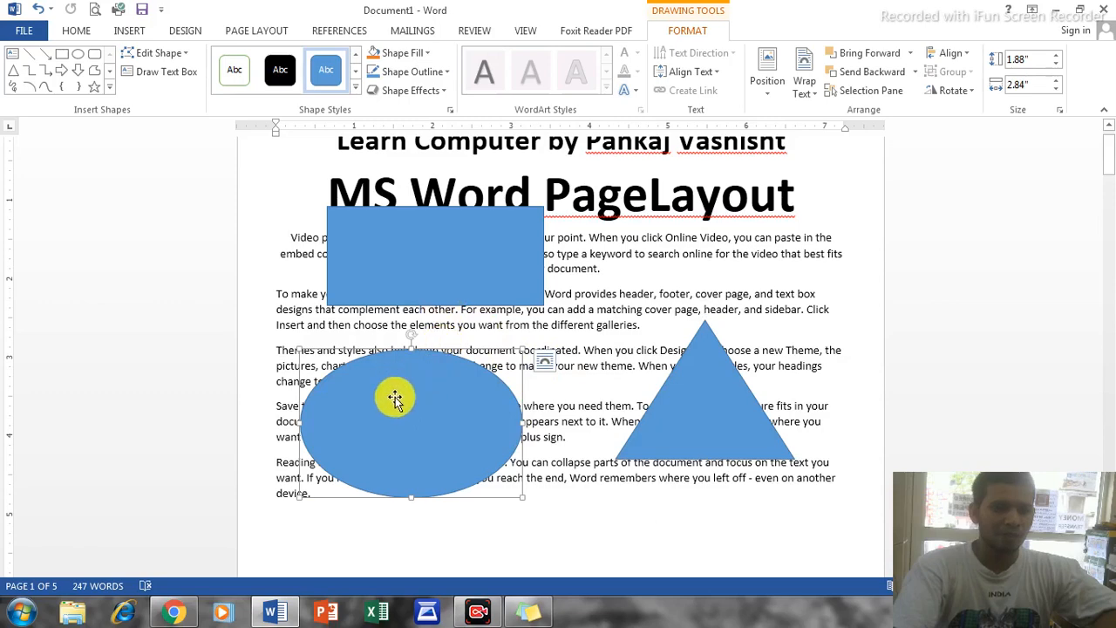
Switch to the Chrome window showing the YouTube channel page.
{"action": "left_click", "coordinate": [177, 612]}
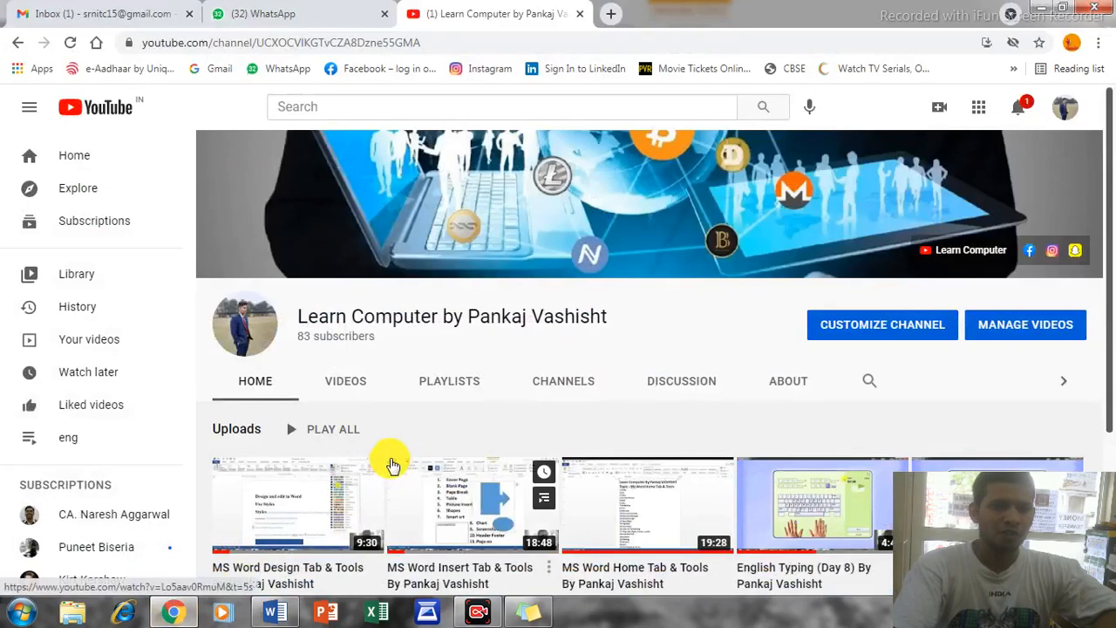